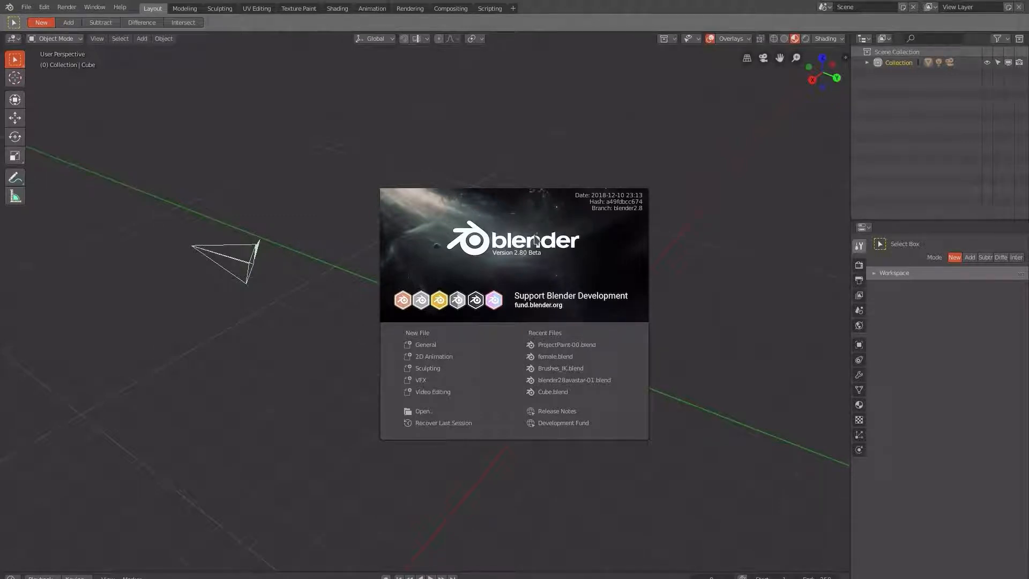
Dismiss the splash screen and show the UV map list in the cube's mesh data properties.
left_click(536, 239)
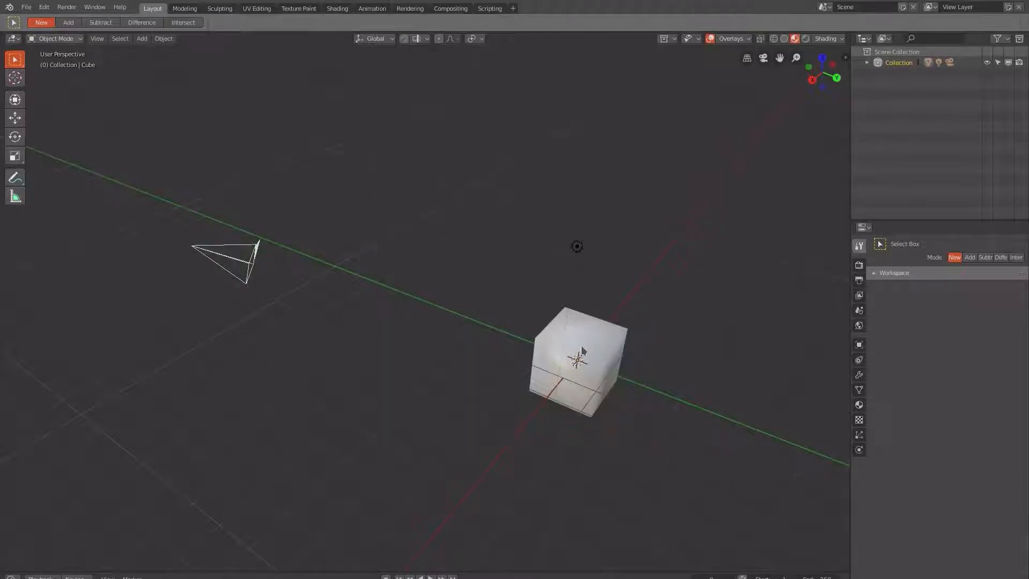
middle_click_drag(580, 353, 516, 287, "shift")
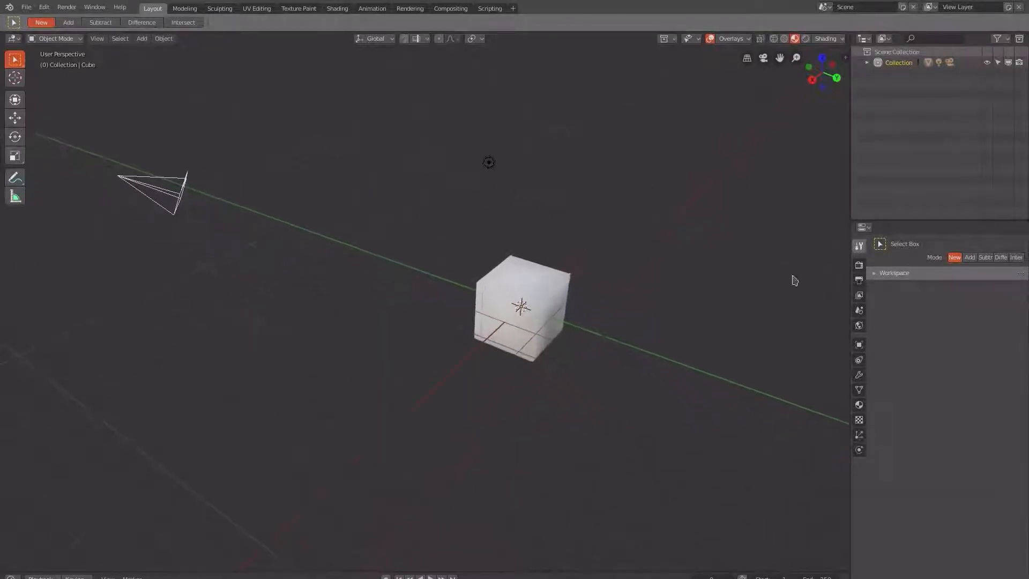
left_click(859, 264)
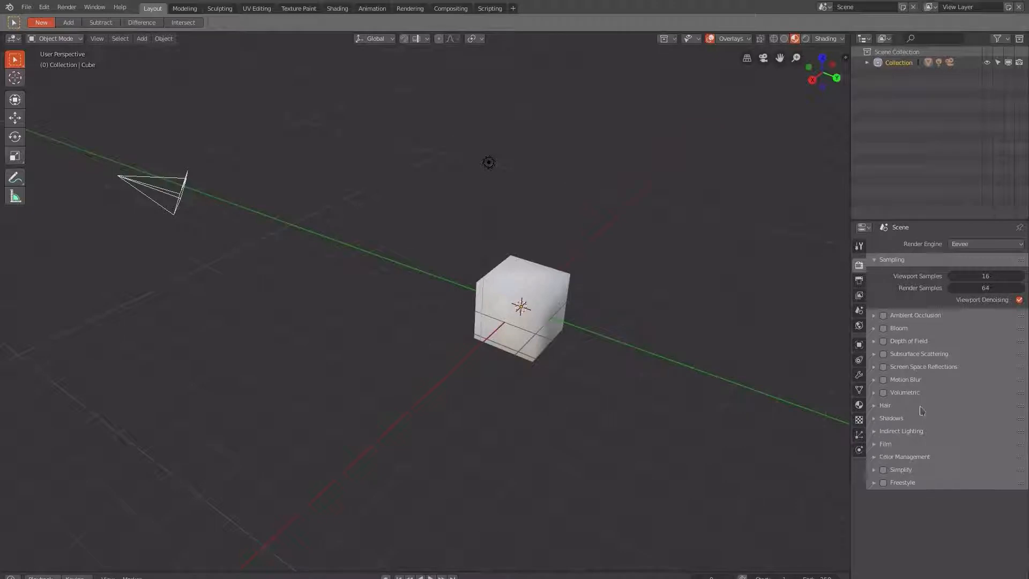
left_click(859, 389)
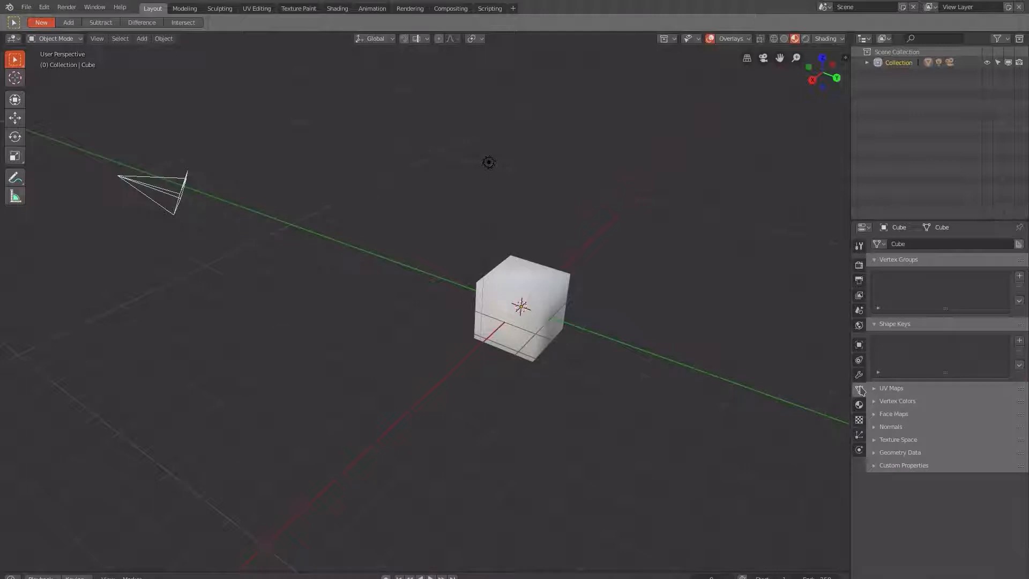
left_click(900, 388)
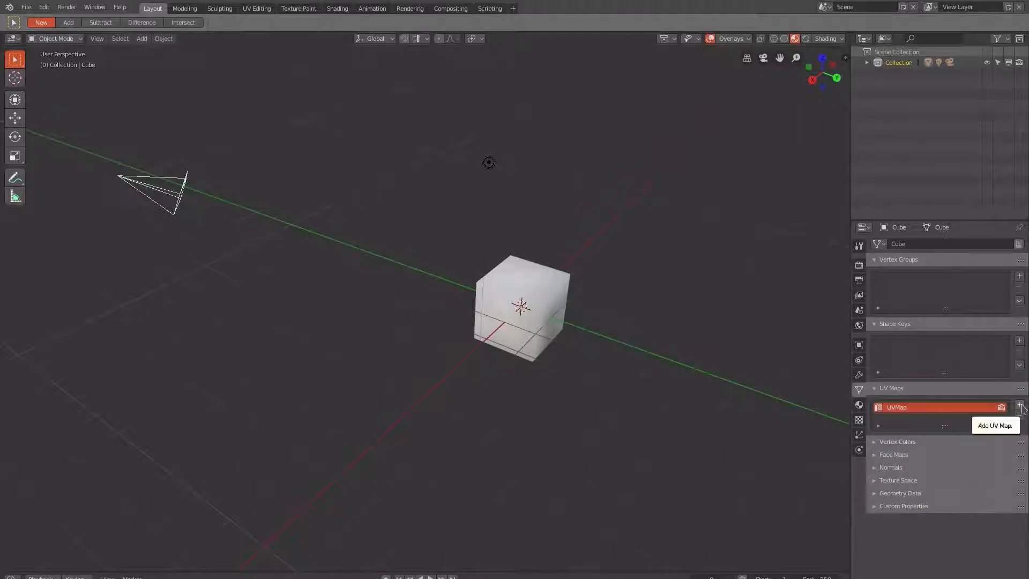
Add six more UV maps to the cube and enlarge the list so every entry fits.
left_click(1019, 406)
left_click(1020, 405)
left_click(1020, 405)
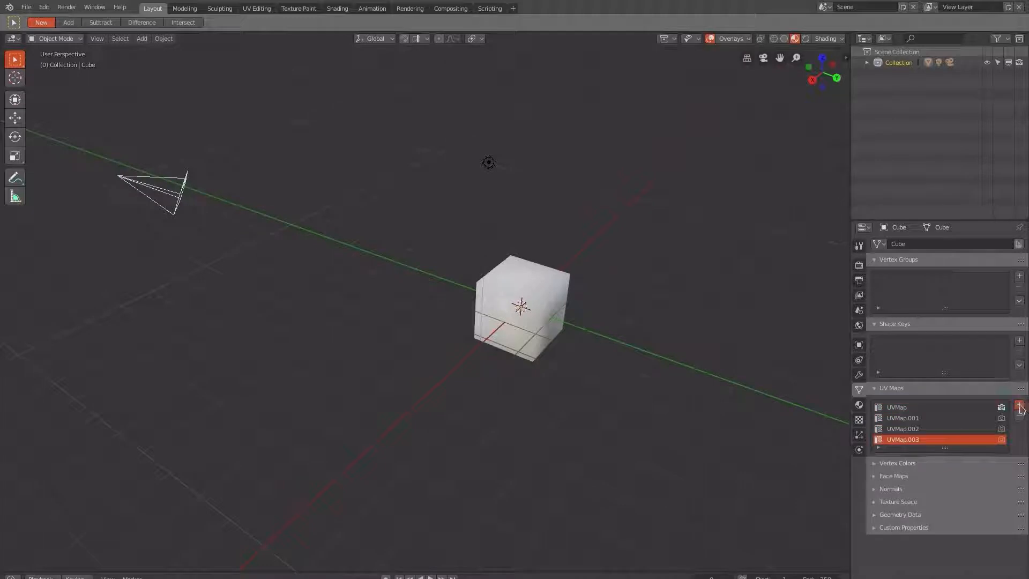
left_click(1020, 405)
left_click(1020, 406)
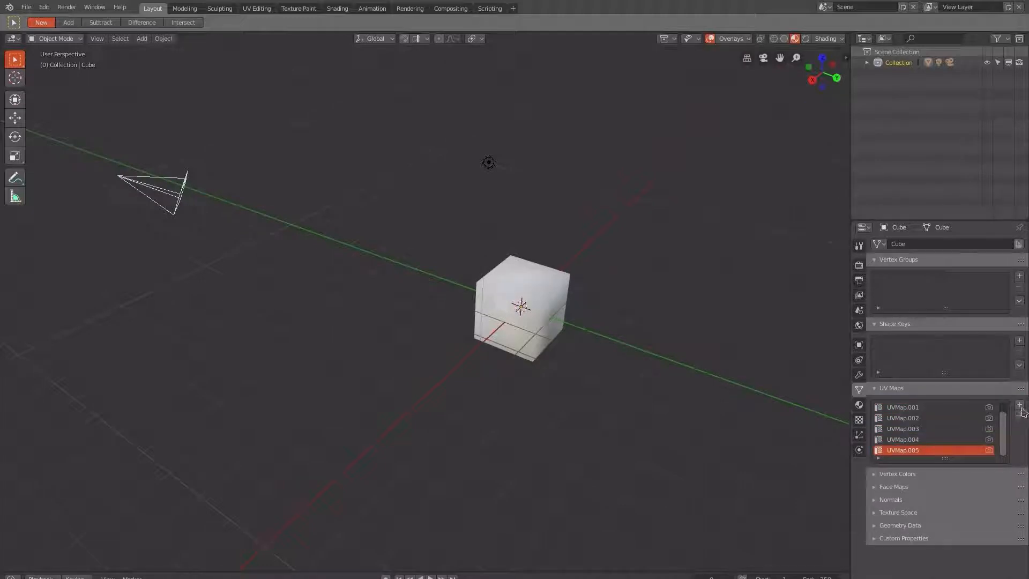
left_click(1020, 407)
left_click_drag(946, 460, 946, 510)
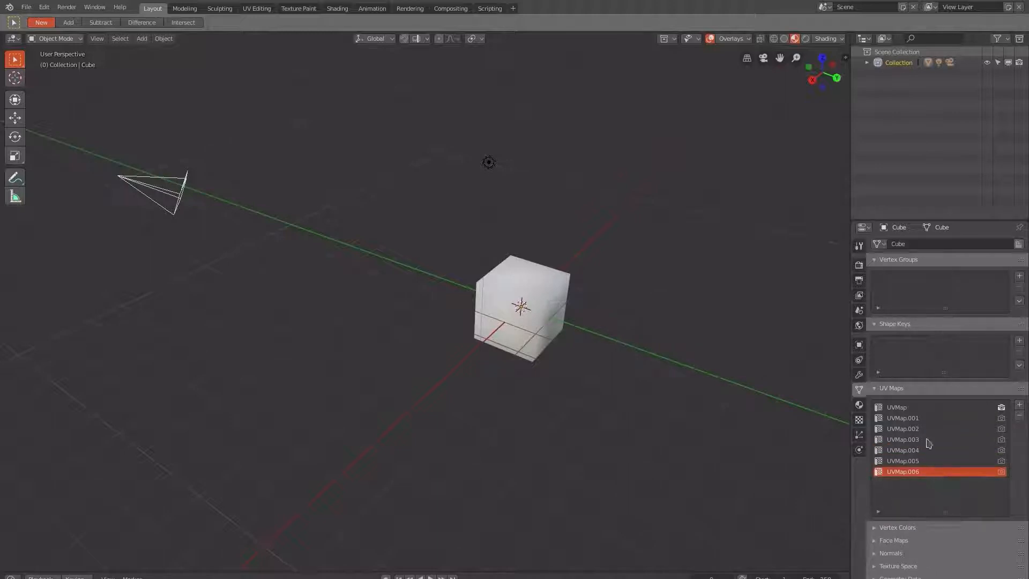
Rename the UV maps UVMap.001, UVMap.002 and UVMap.003 as Top, Bottom and Left.
double_click(893, 418)
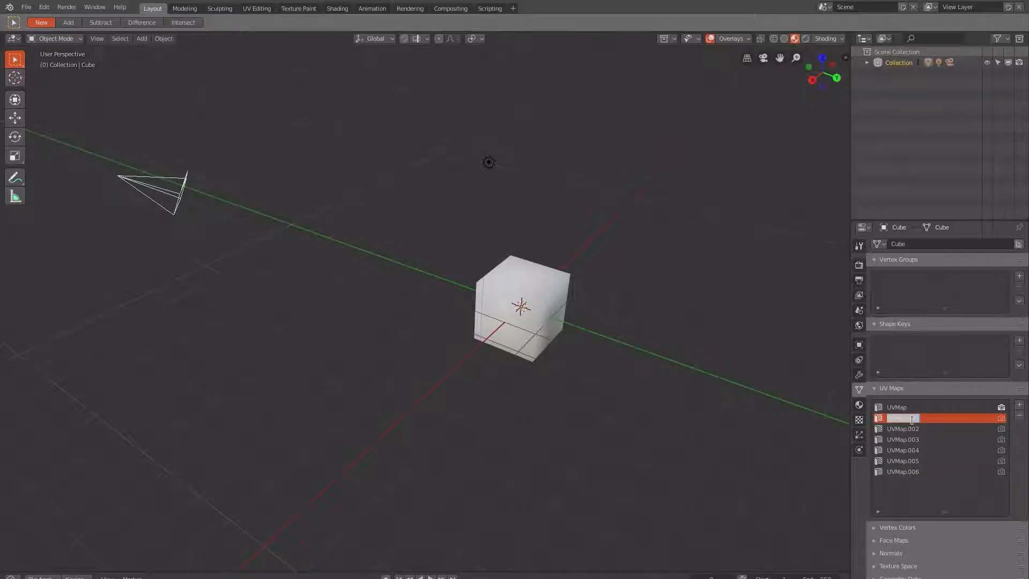
type("Top")
key("Tab")
type("Bottom")
key("Tab")
type("Left")
key("Tab")
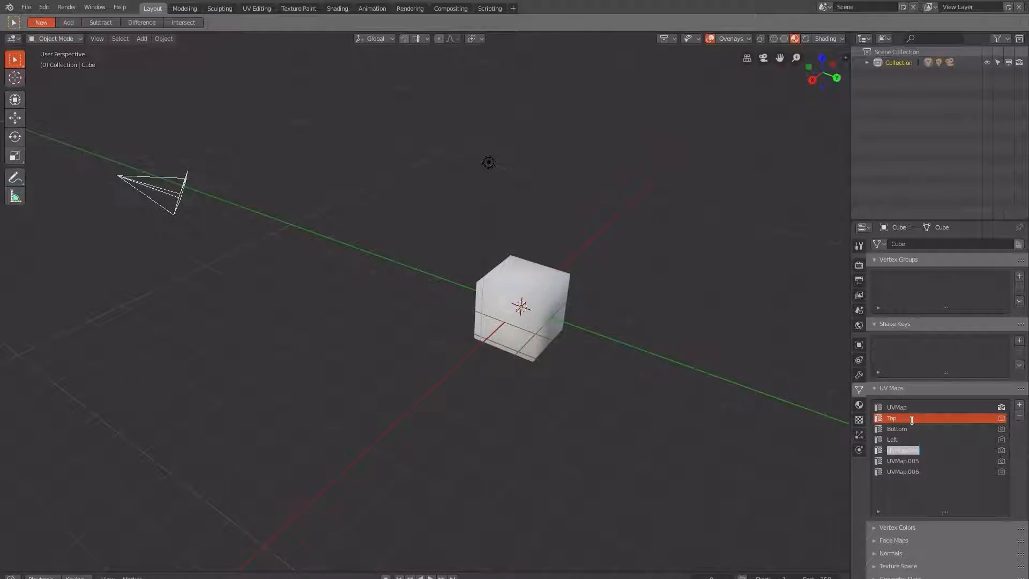
Rename the remaining three UV maps as Front, Back and Right, and shorten the UV map list slightly.
type("Front")
key("Tab")
type("Ba")
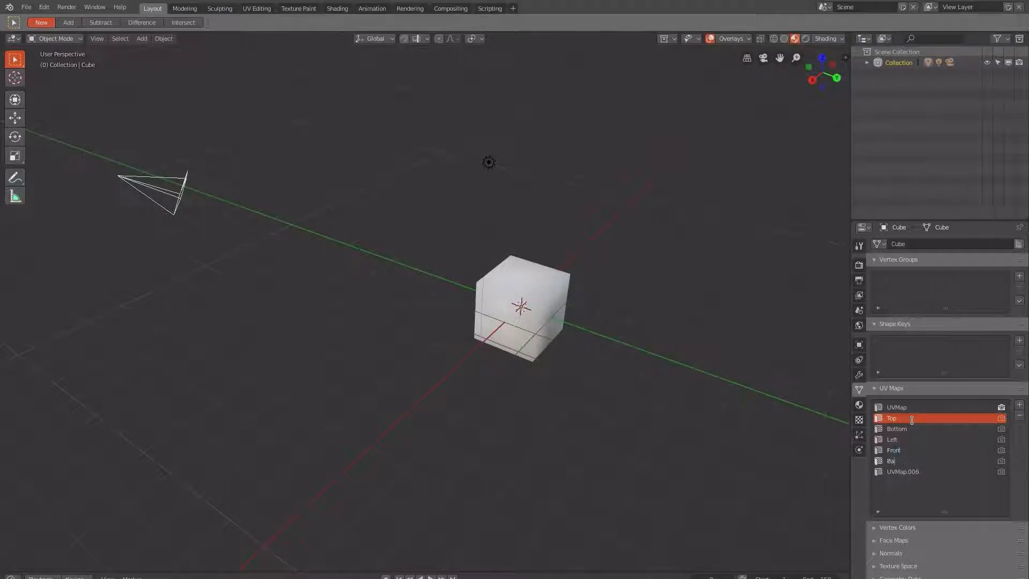
type("ck")
key("Tab")
type("Right")
key("Tab")
left_click(943, 512)
mouse_move(947, 508)
left_mouse_down()
mouse_move(949, 446)
mouse_move(942, 505)
mouse_move(940, 490)
left_mouse_up()
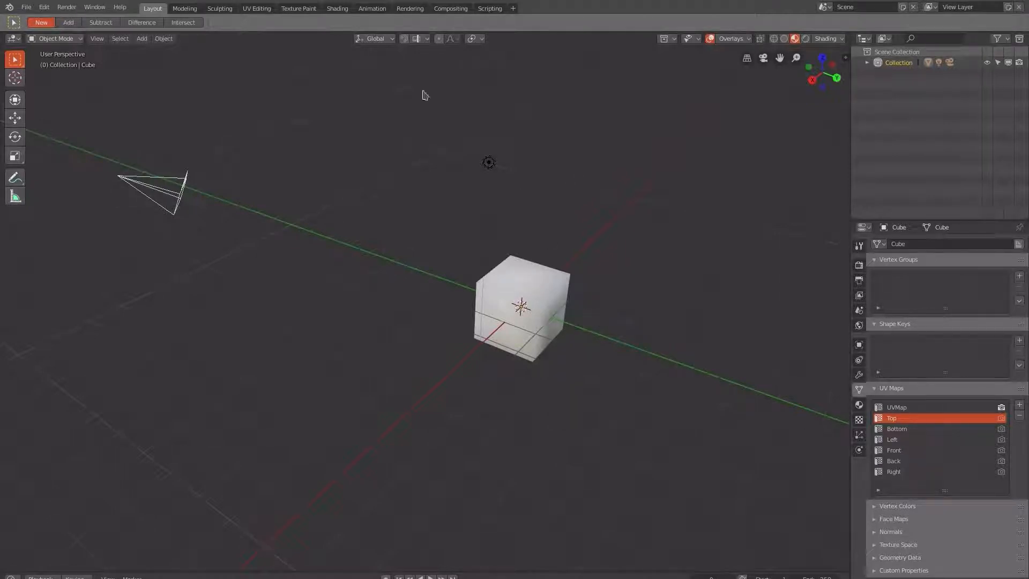
Switch to the UV Editing workspace and make UVMap the active map in the UV editor.
left_click(263, 9)
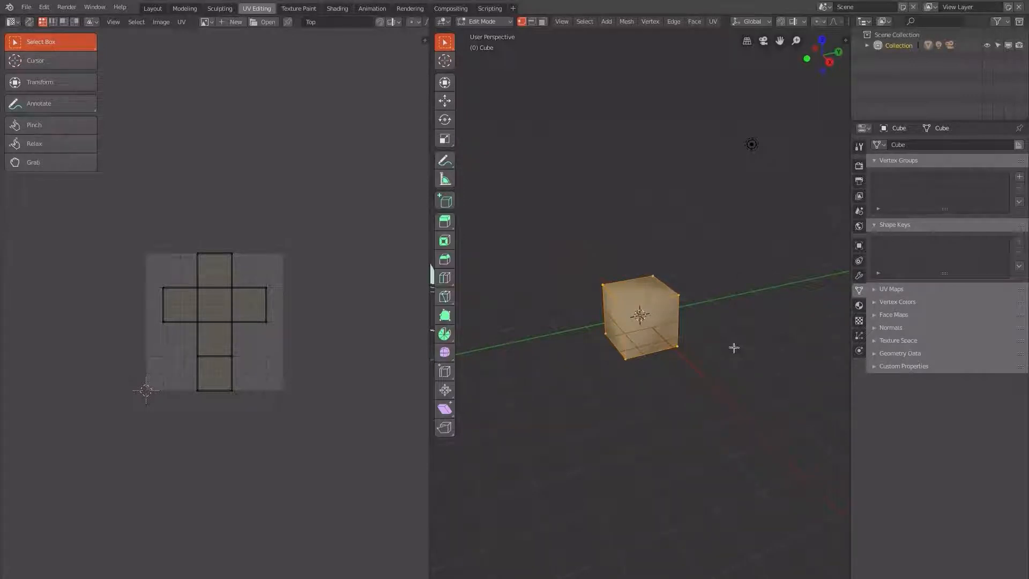
left_click(323, 23)
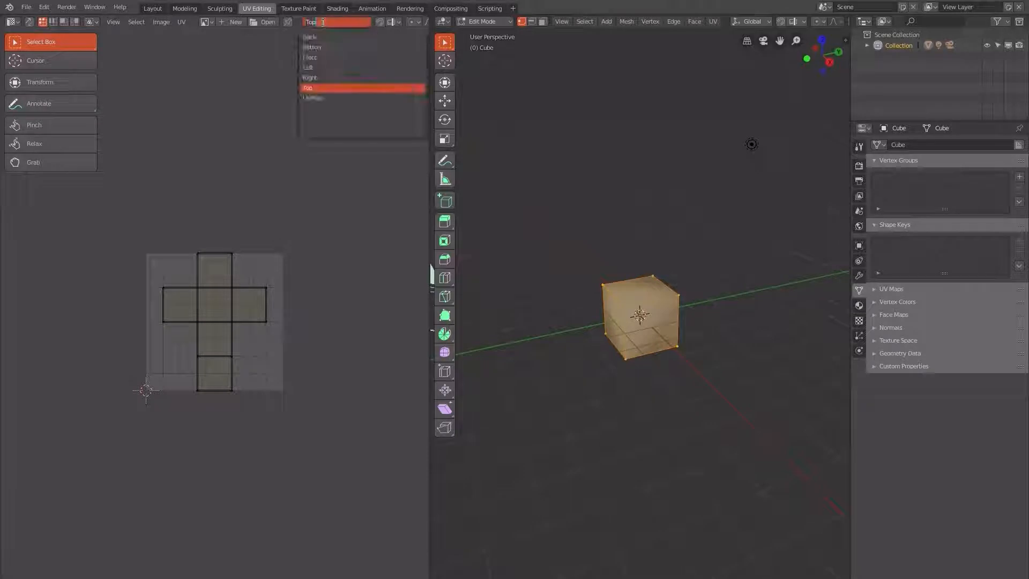
left_click(323, 99)
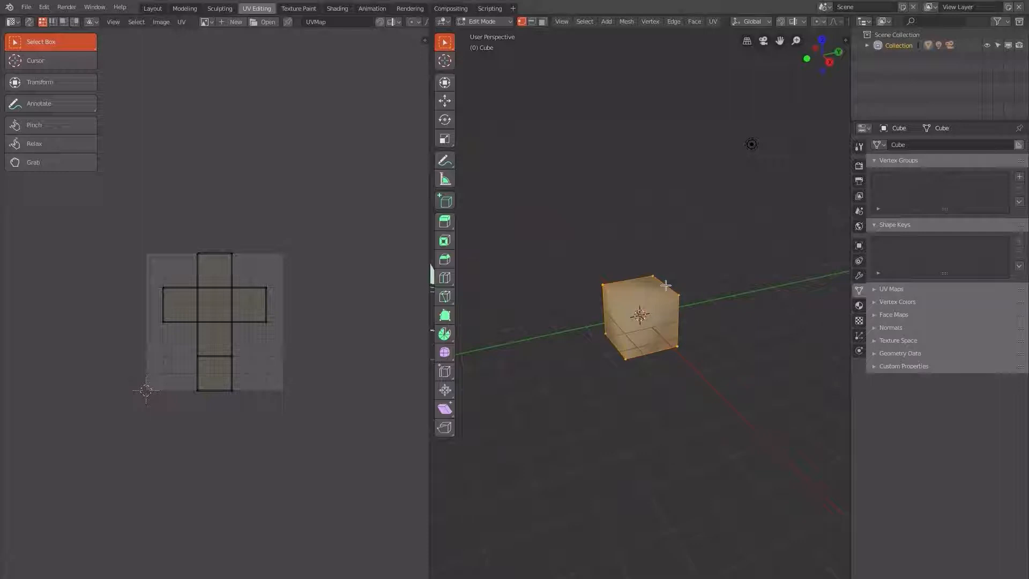
left_click(542, 23)
left_click(667, 344)
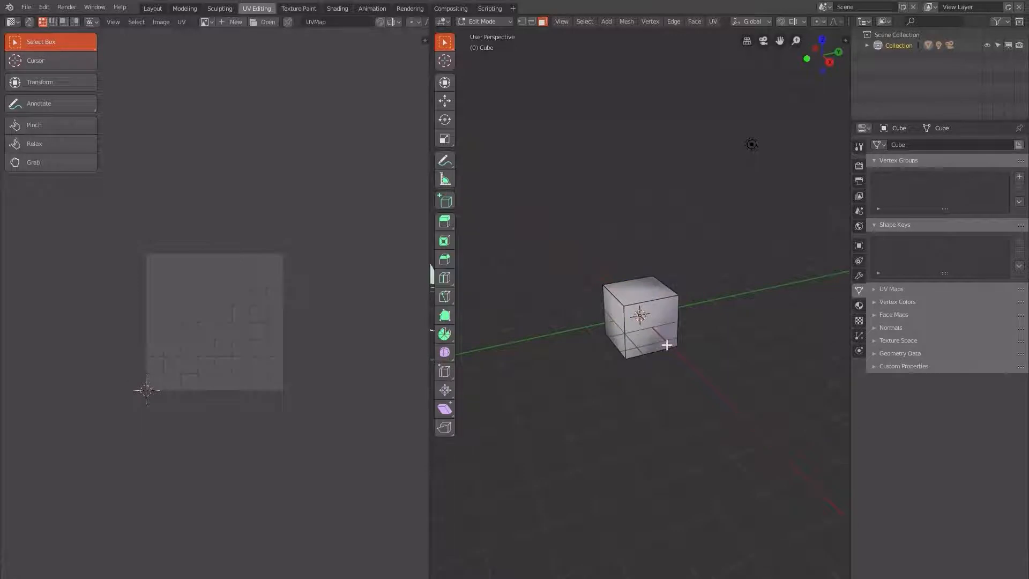
key("a")
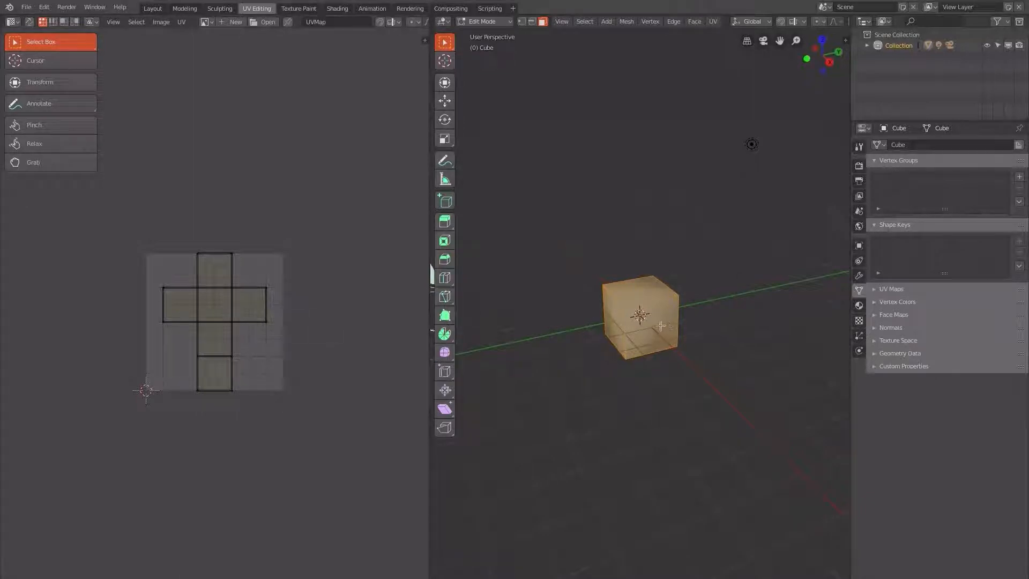
key("u")
In edge select mode, select three top edges of the cube together with vertical and bottom edges along its sides.
left_click(531, 22)
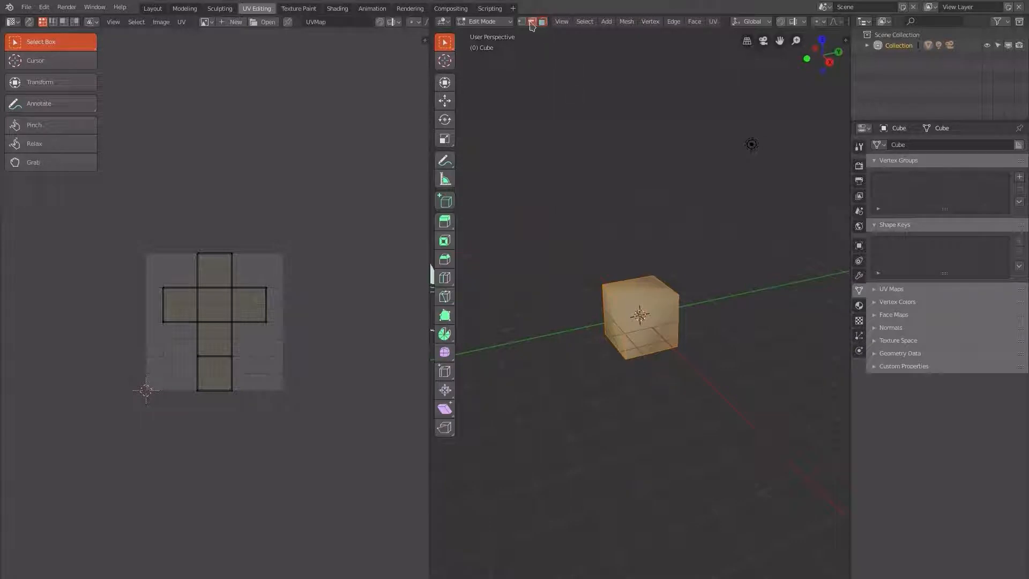
left_click(691, 285)
scroll(659, 280, "up", 3)
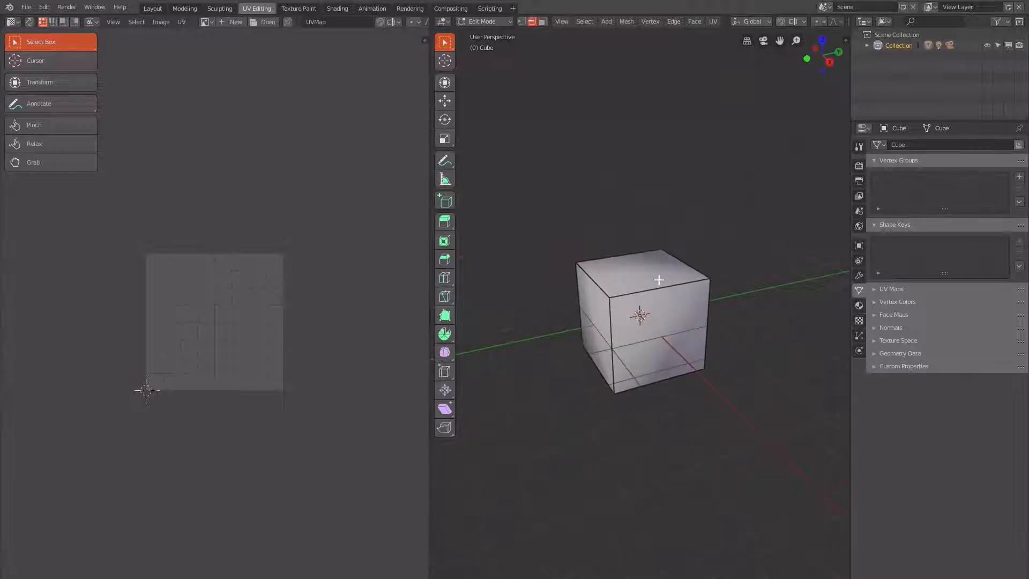
right_click(662, 290, "shift")
left_click(655, 289)
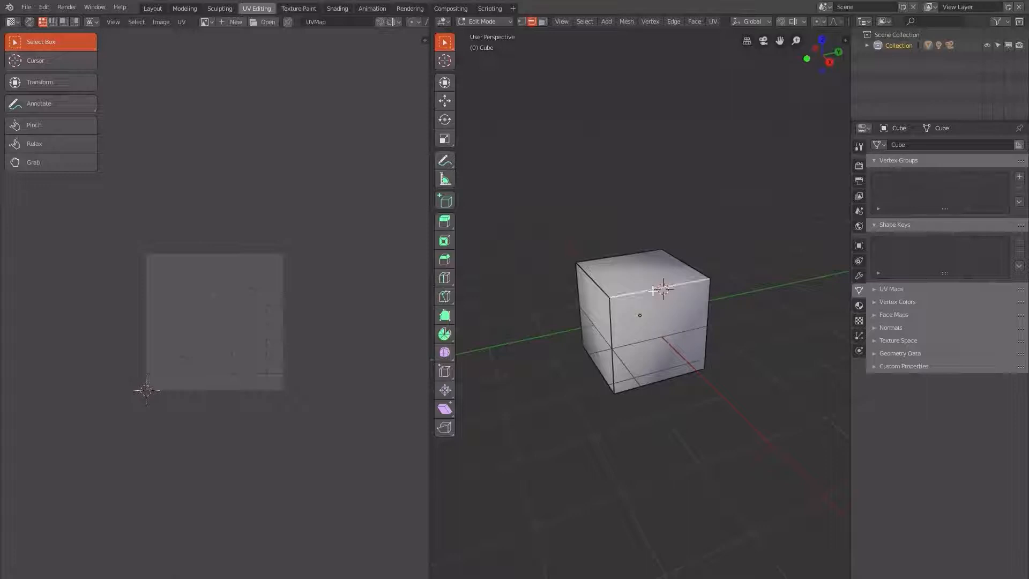
left_click(692, 266, "shift")
left_click(635, 249, "shift")
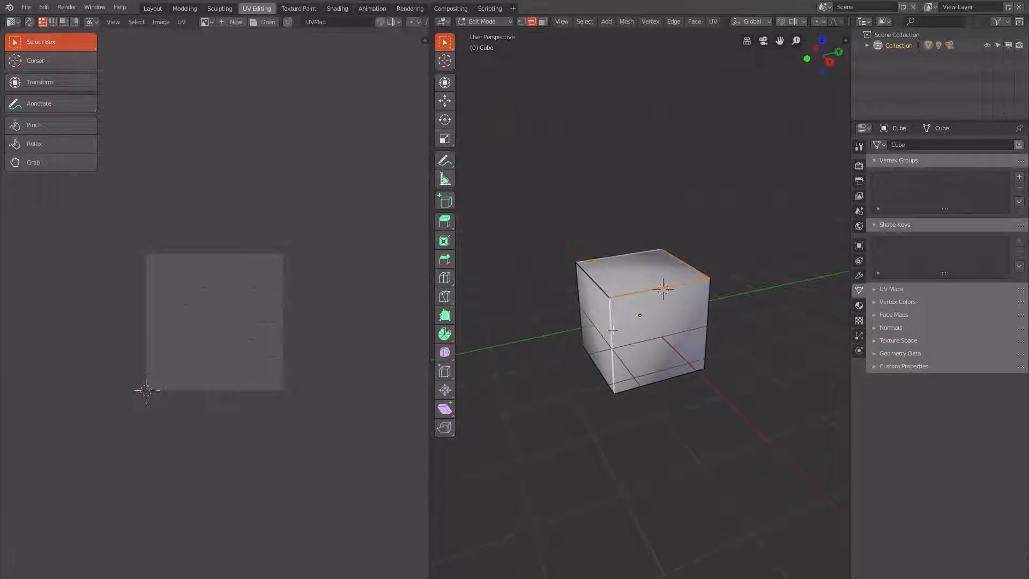
left_click(614, 351, "shift")
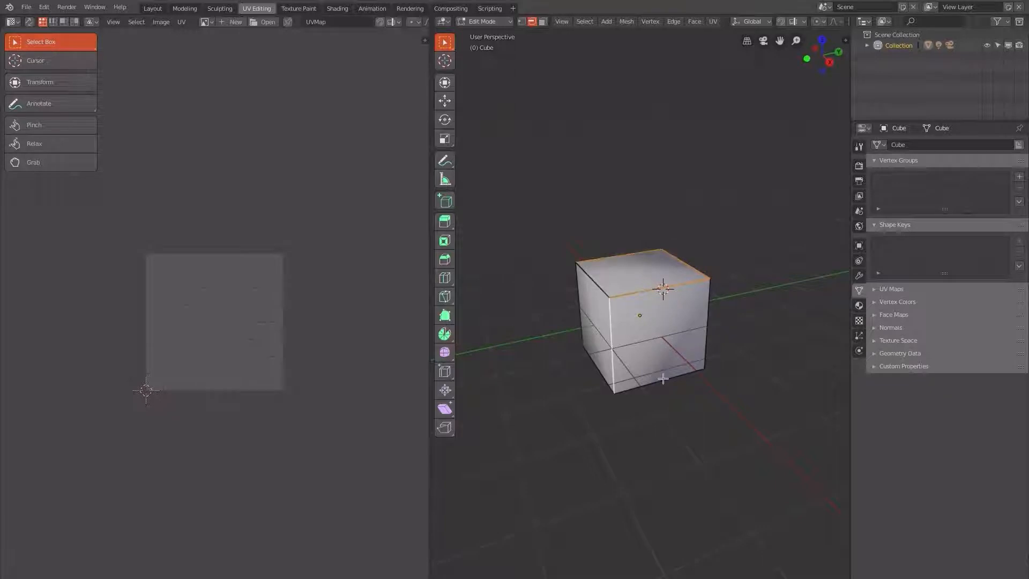
left_click(584, 316, "shift")
left_click(584, 316, "shift")
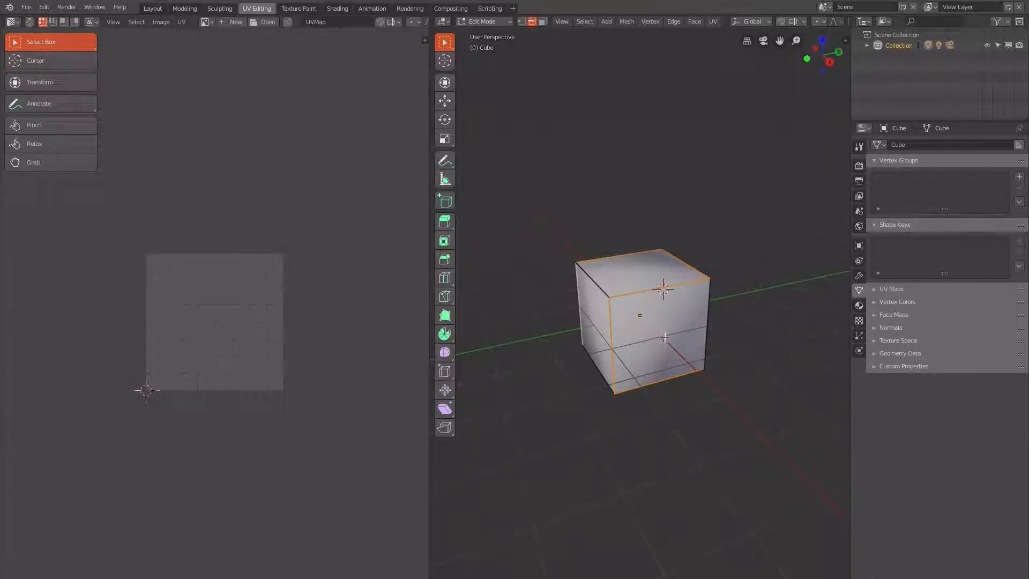
Snap the misplaced 3D cursor back to the world origin.
middle_click_drag(663, 335, 786, 333)
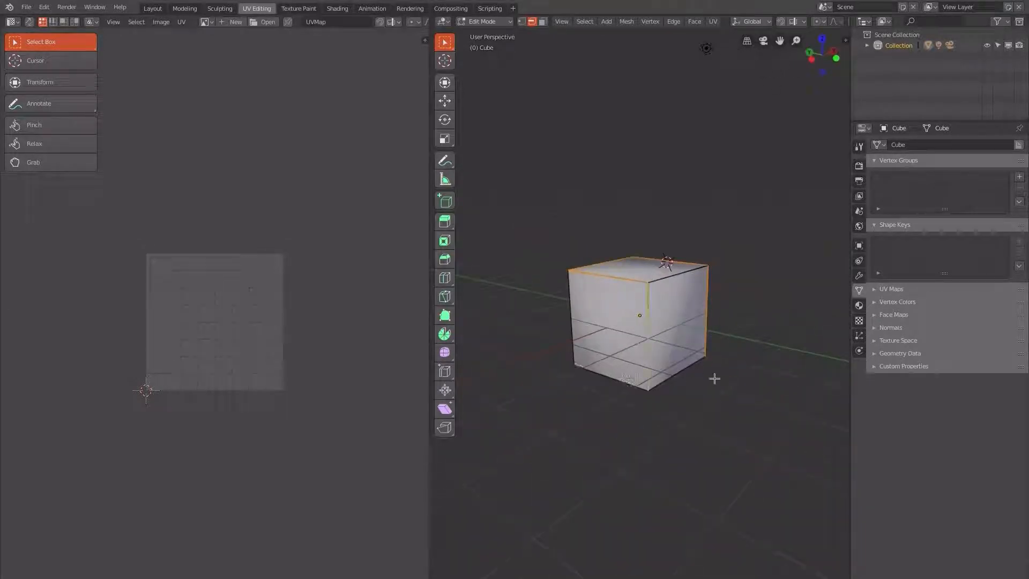
scroll(720, 378, "down", 3)
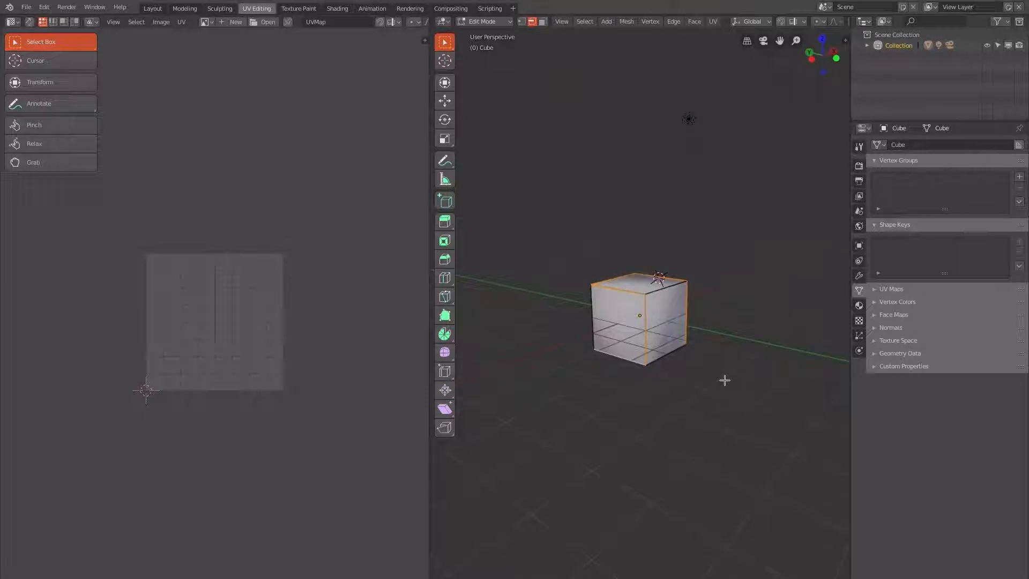
key("shift+s")
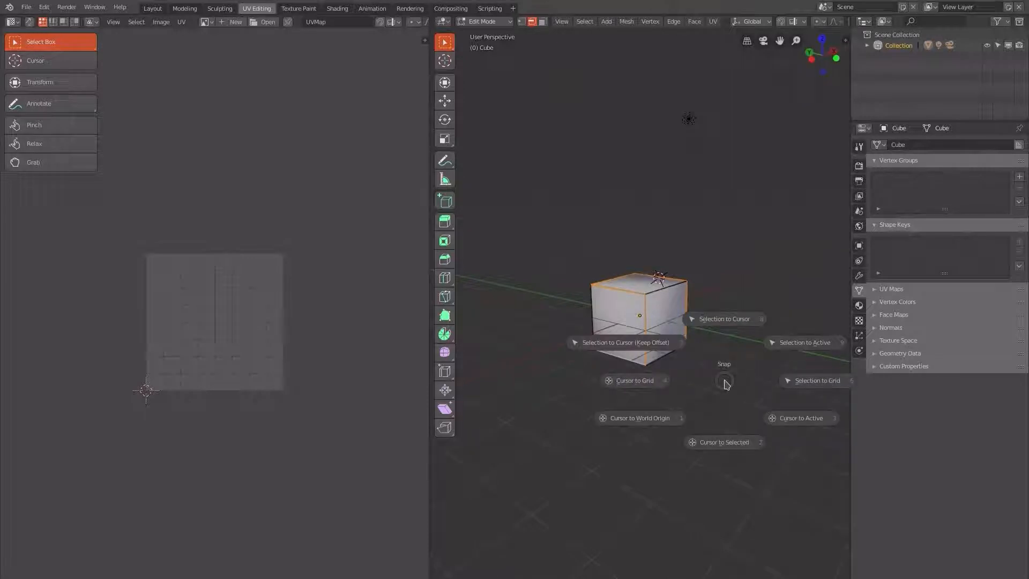
left_click(652, 381)
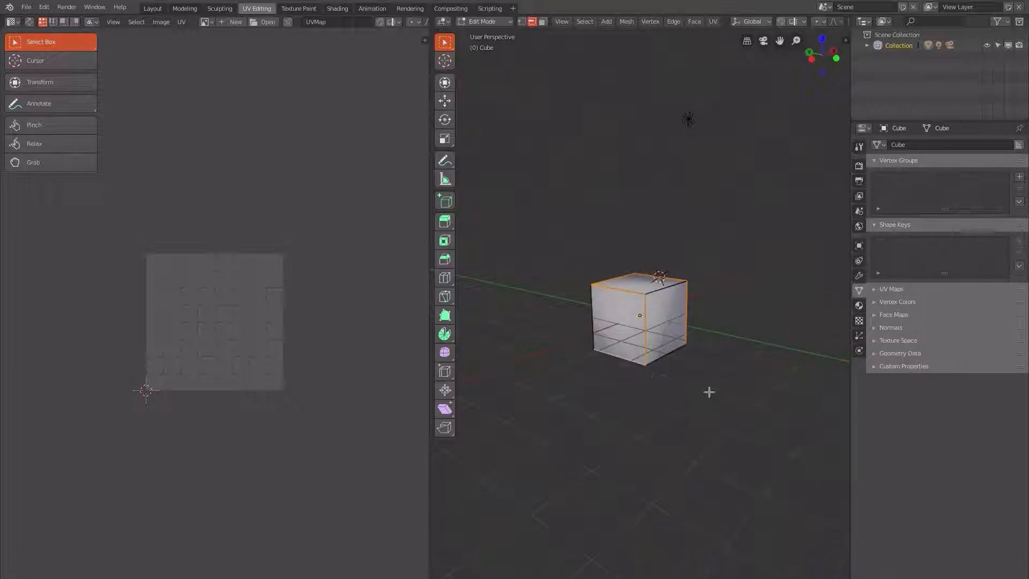
scroll(710, 393, "down", 3)
middle_click_drag(712, 397, 589, 402)
key("shift+s")
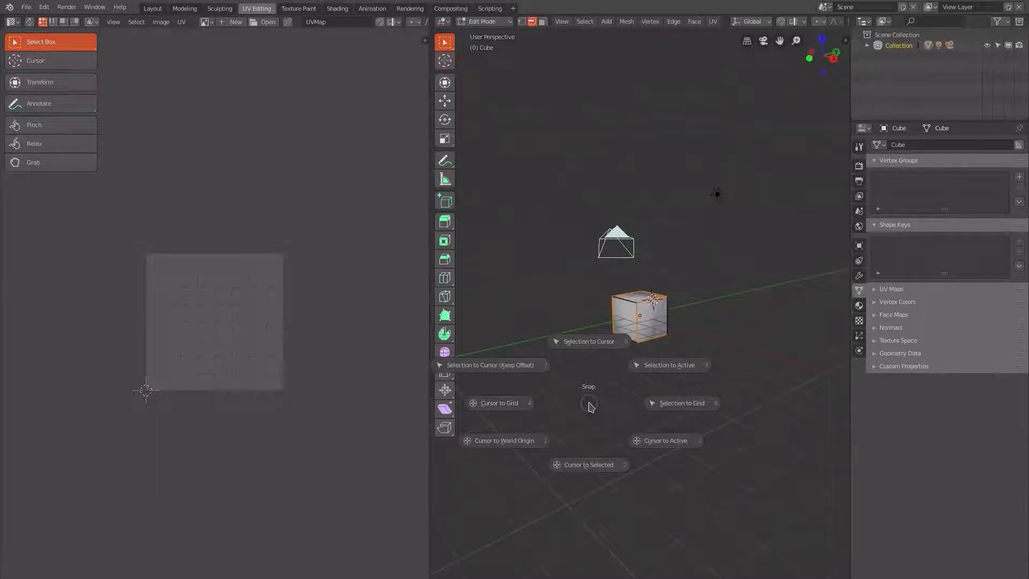
left_click(519, 444)
scroll(665, 419, "up", 3)
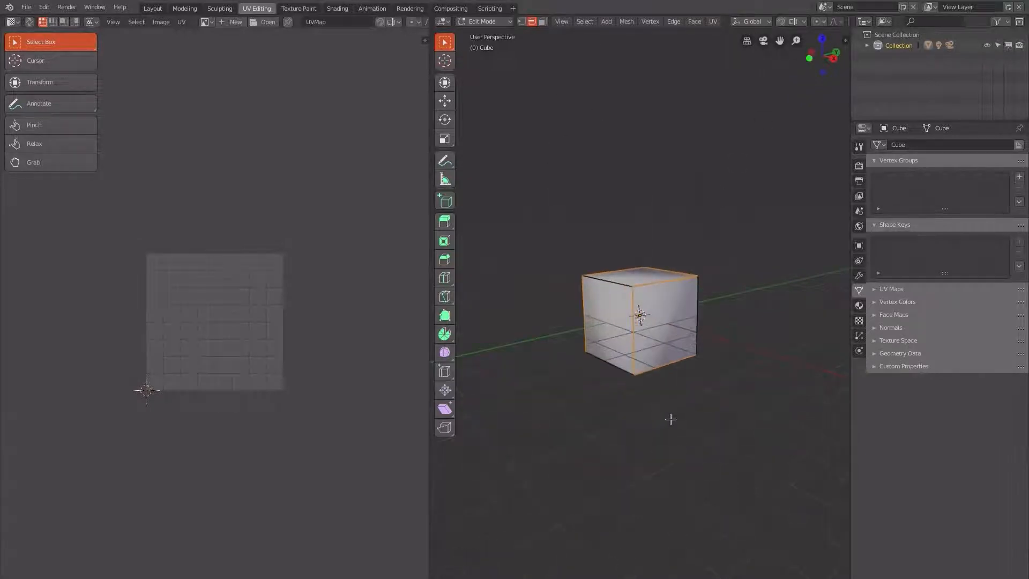
Switch to face select mode, select all of the cube's faces and unwrap them.
middle_click_drag(717, 399, 789, 418)
scroll(789, 418, "up", 2)
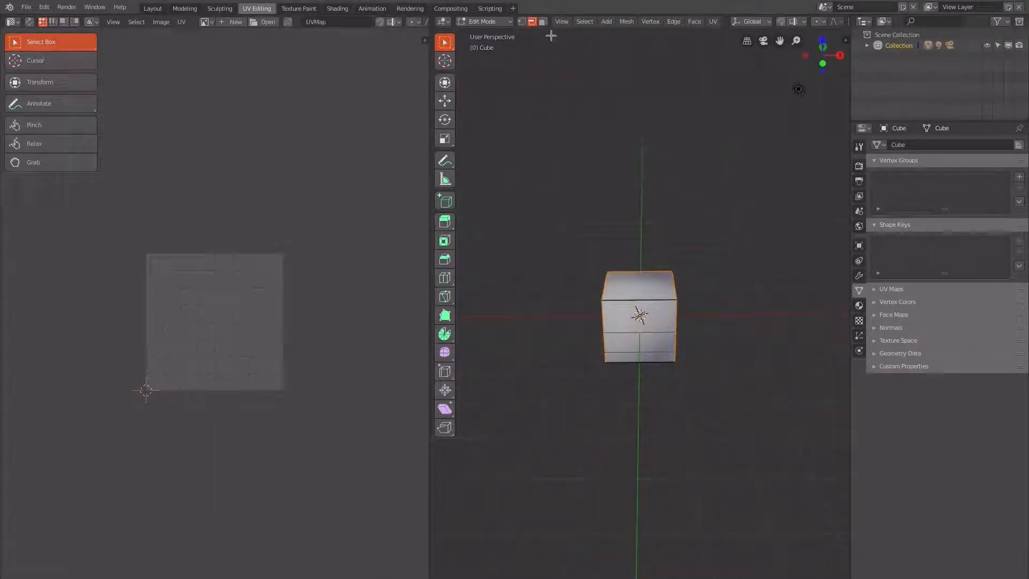
left_click(542, 22)
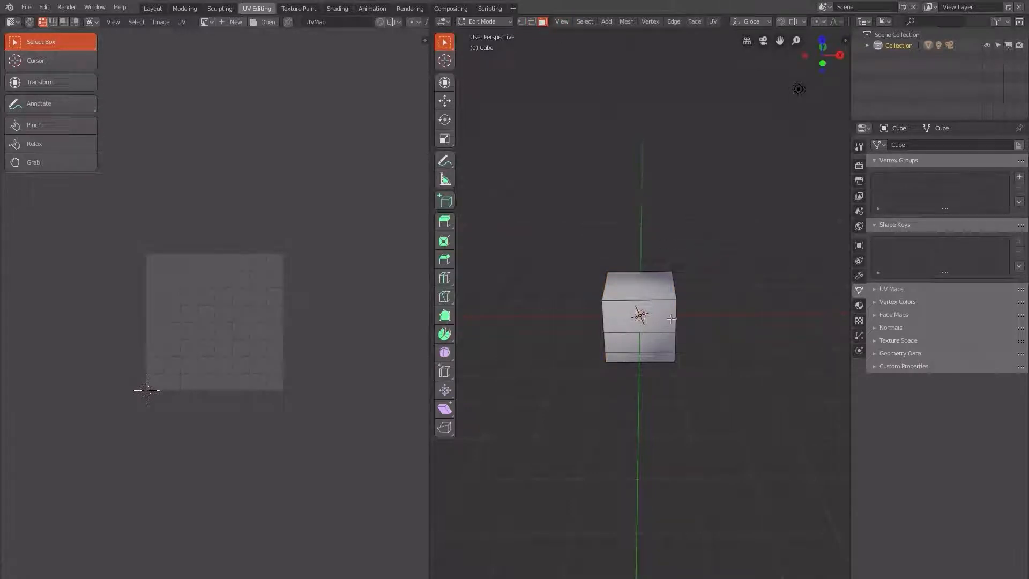
key("a")
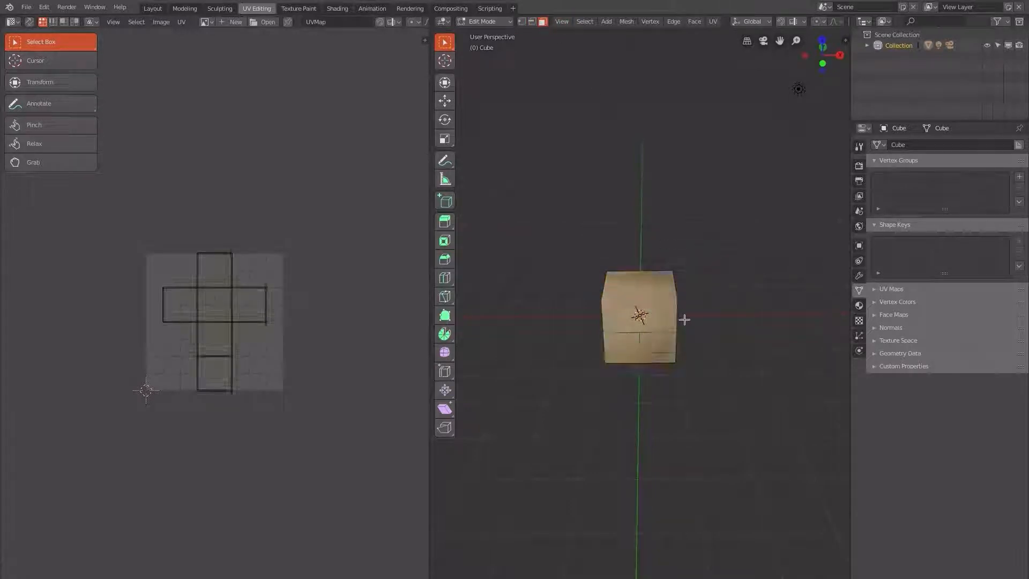
key("u")
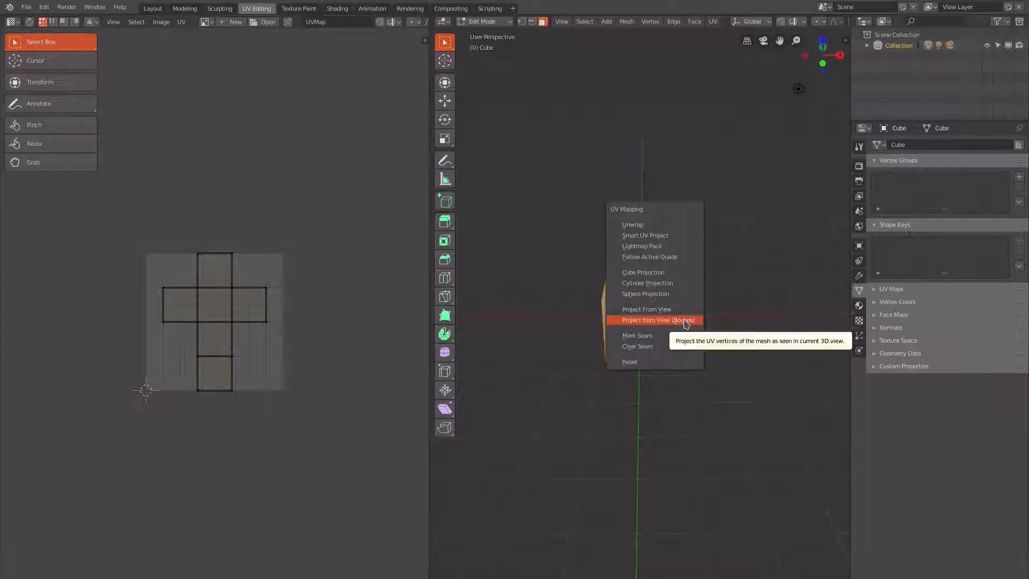
left_click(661, 227)
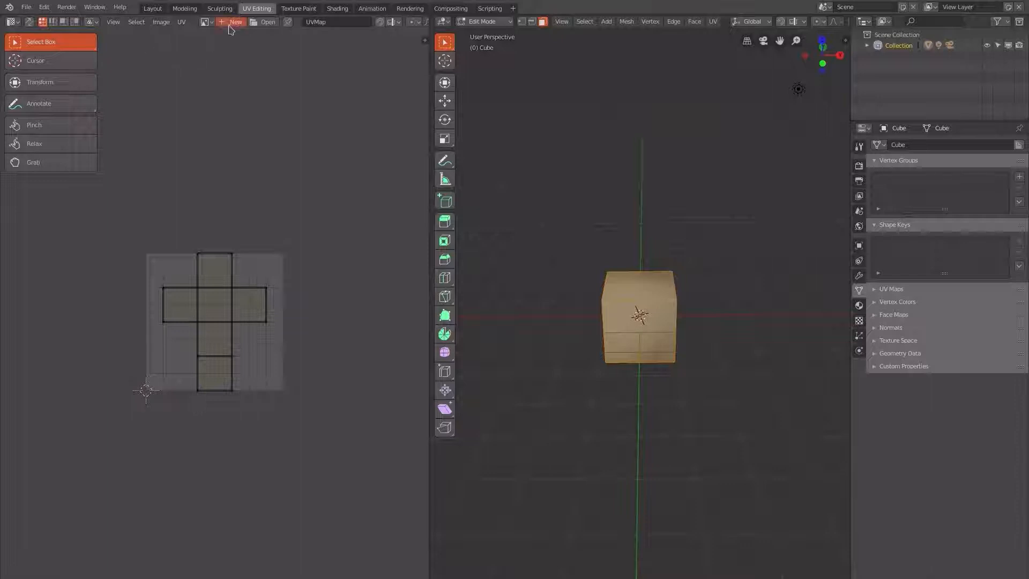
Create a new blank 1024 × 1024 px image named UVTexture in the UV editor.
left_click(234, 22)
left_click(255, 27)
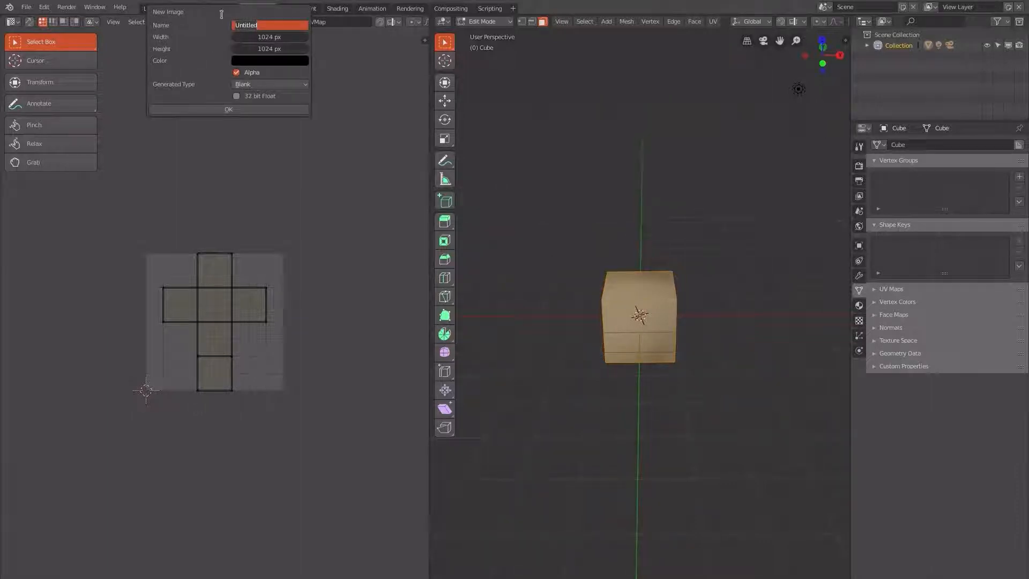
type("UVTexture")
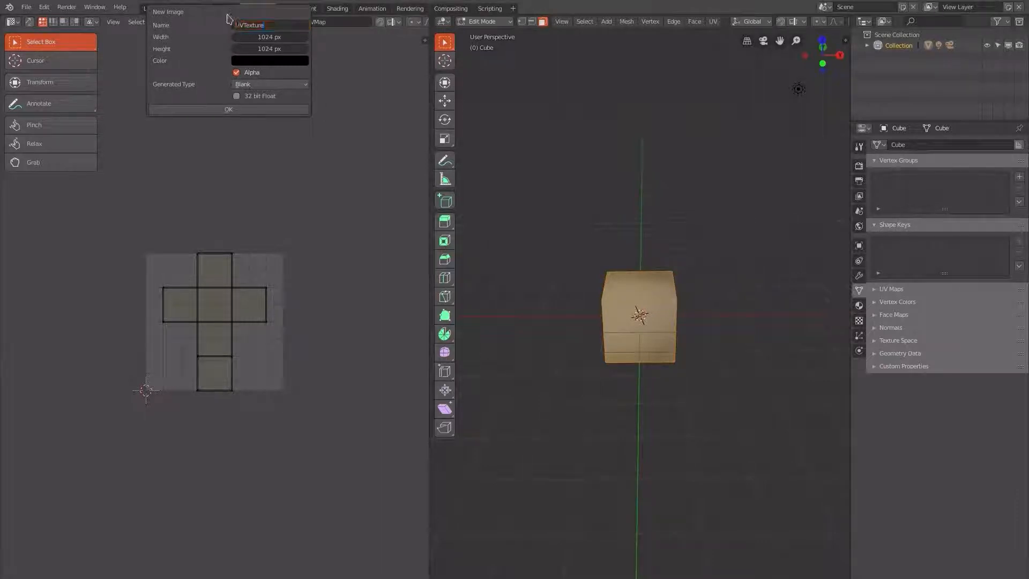
key("Return")
left_click(243, 110)
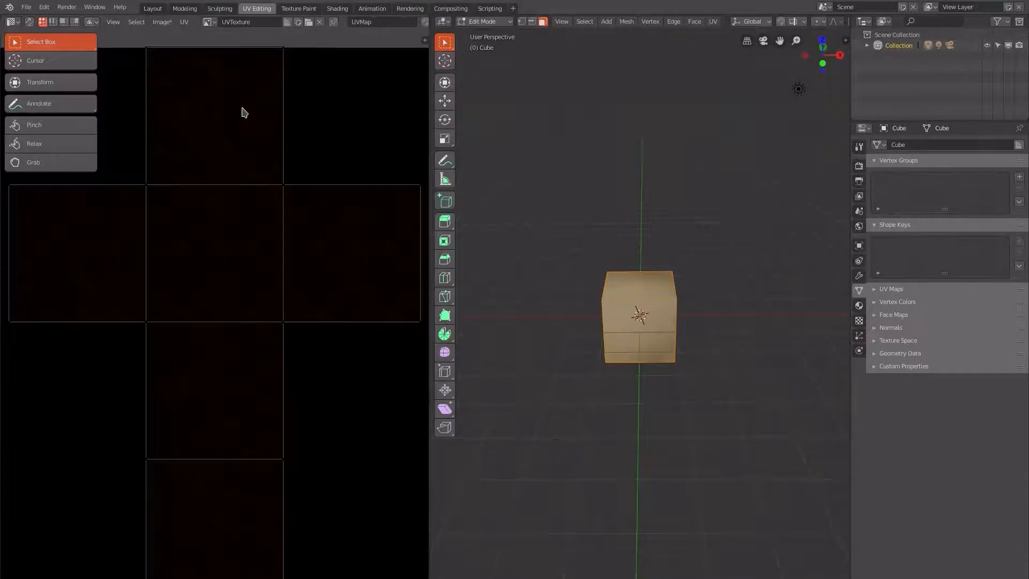
scroll(260, 213, "down", 5)
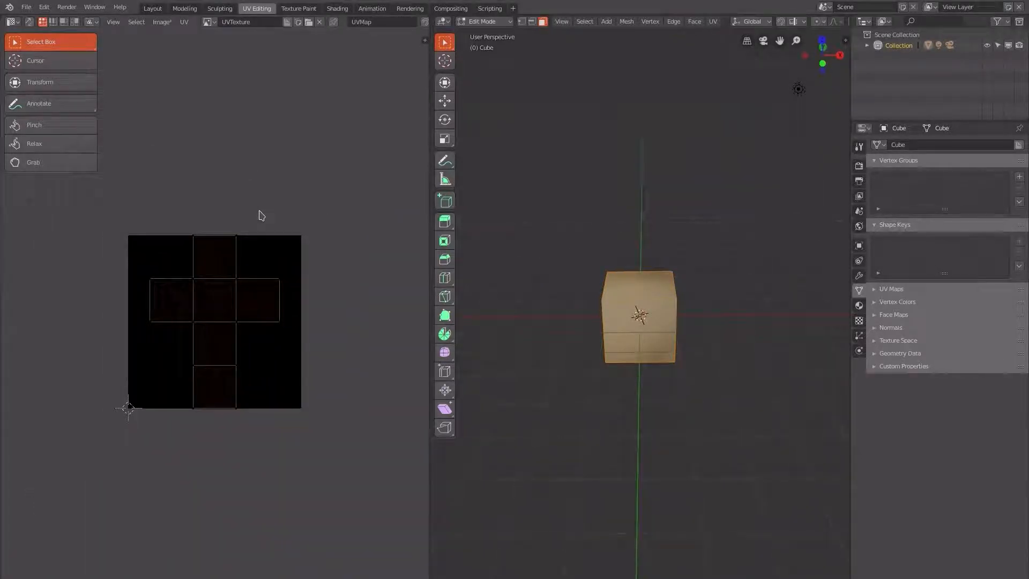
Make Back the active UV map and project the cube's back face from the back view, fitted to bounds.
left_click(363, 23)
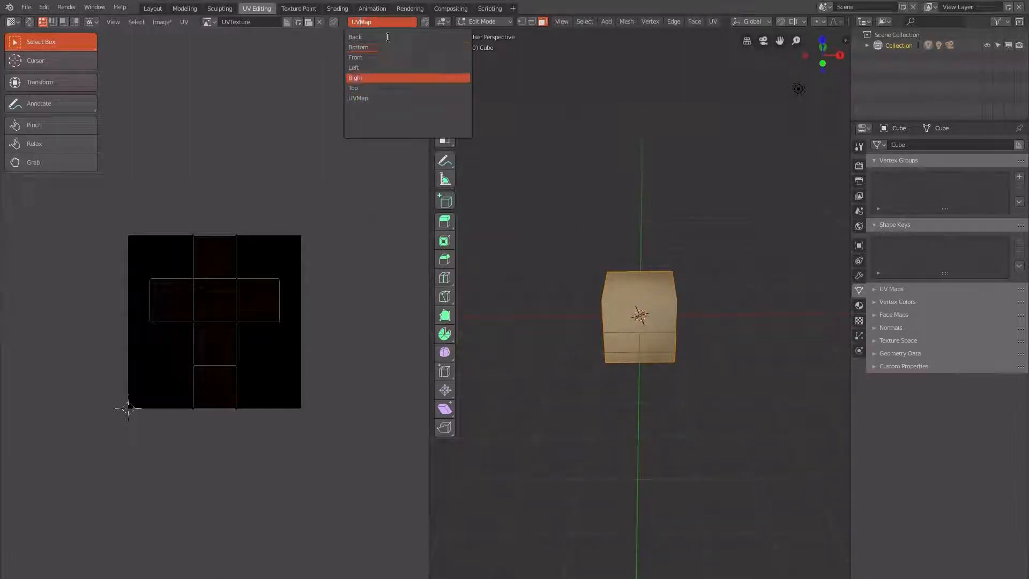
left_click(363, 36)
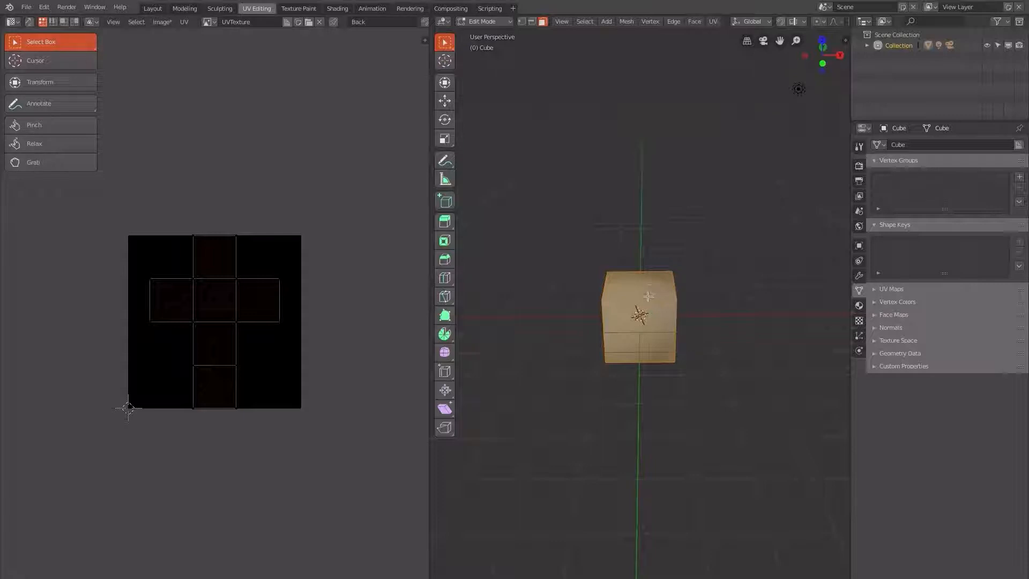
key("ctrl+KP_1")
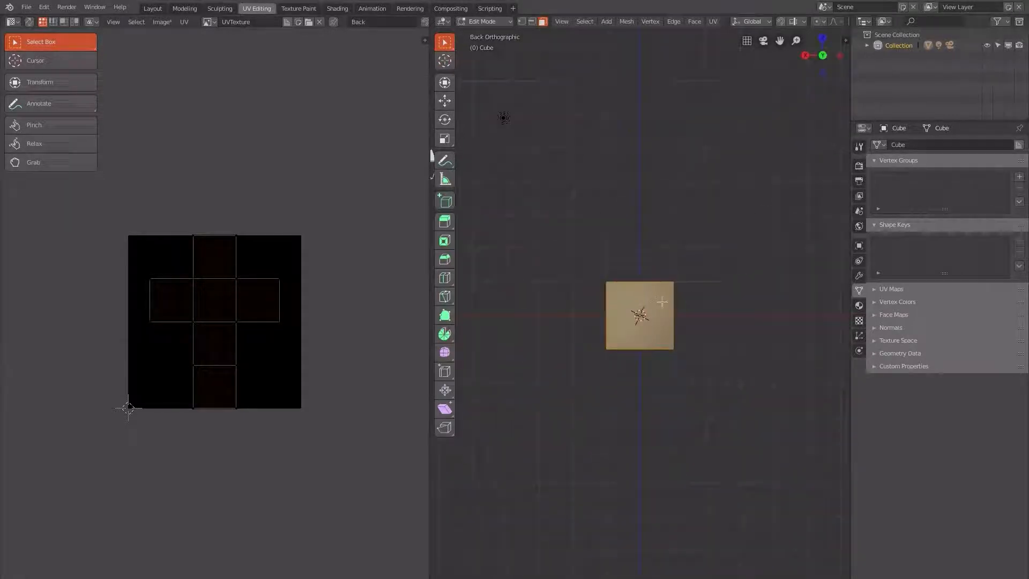
left_click(651, 318)
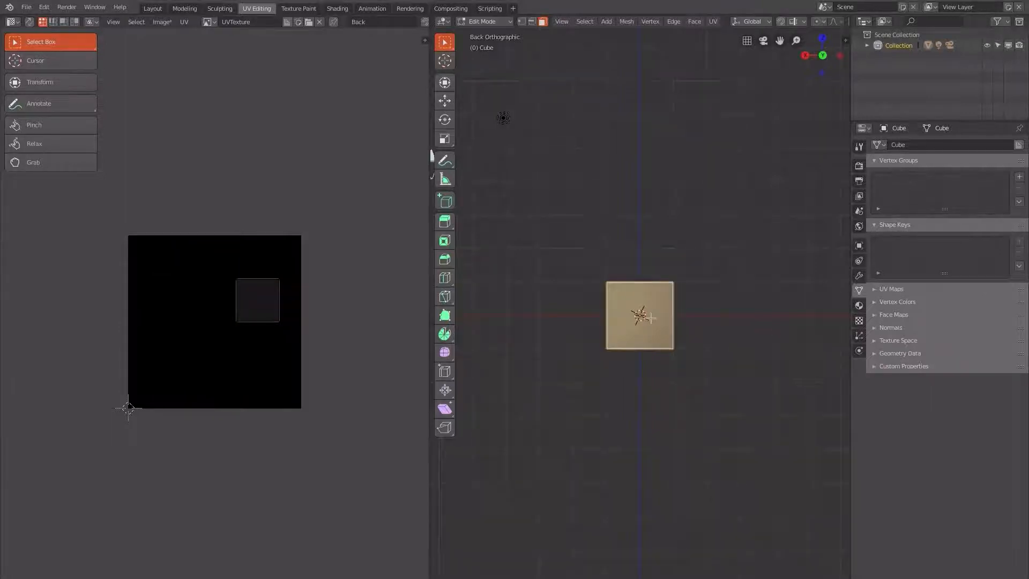
mouse_move(651, 318)
middle_mouse_down()
mouse_move(723, 349)
mouse_move(750, 259)
mouse_move(640, 316)
mouse_move(662, 301)
middle_mouse_up()
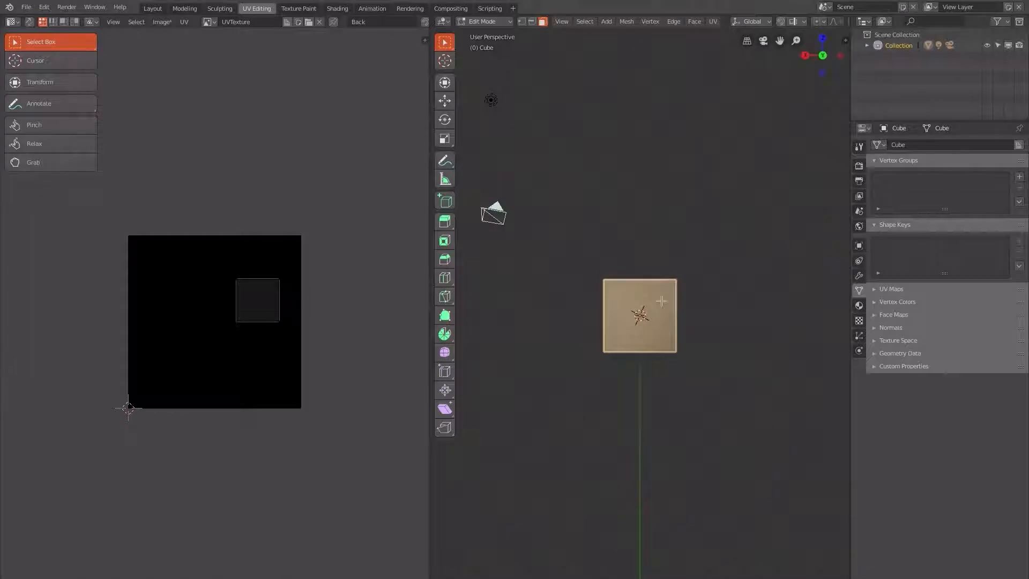
key("ctrl+KP_1")
scroll(658, 301, "up", 4)
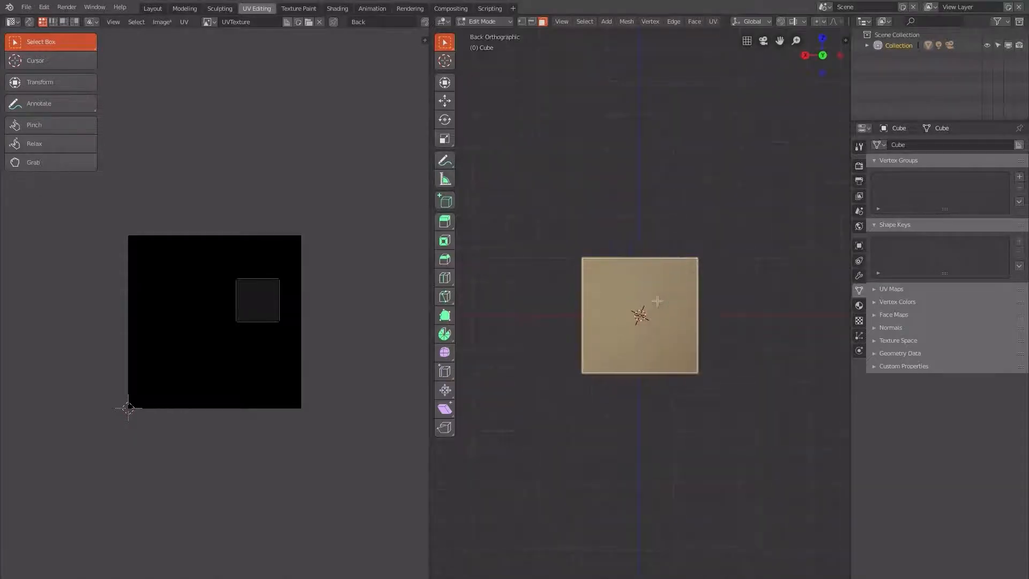
key("u")
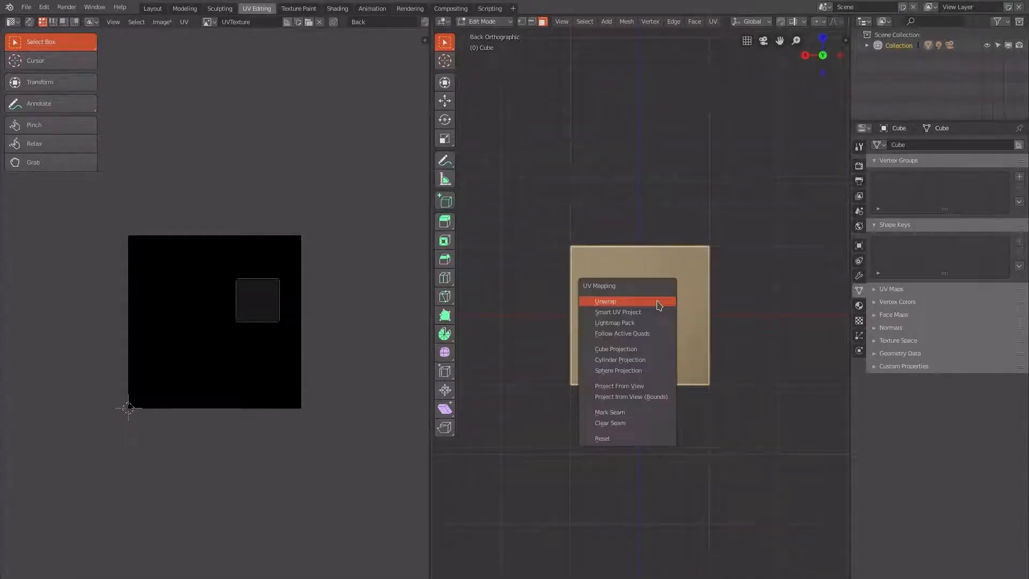
left_click(638, 397)
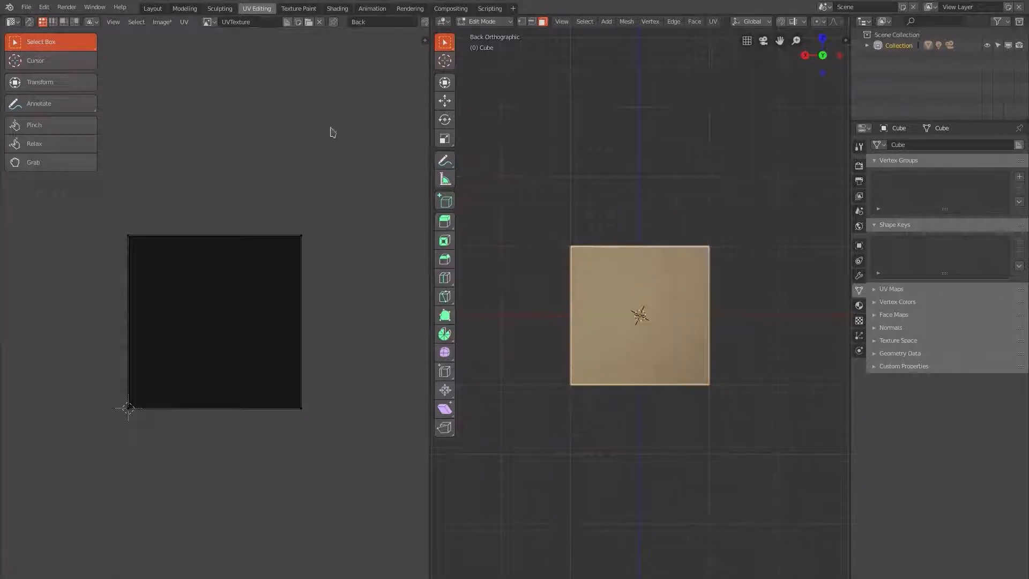
Load Back.png from the projectFromPaint folder into the UV editor.
left_click(309, 23)
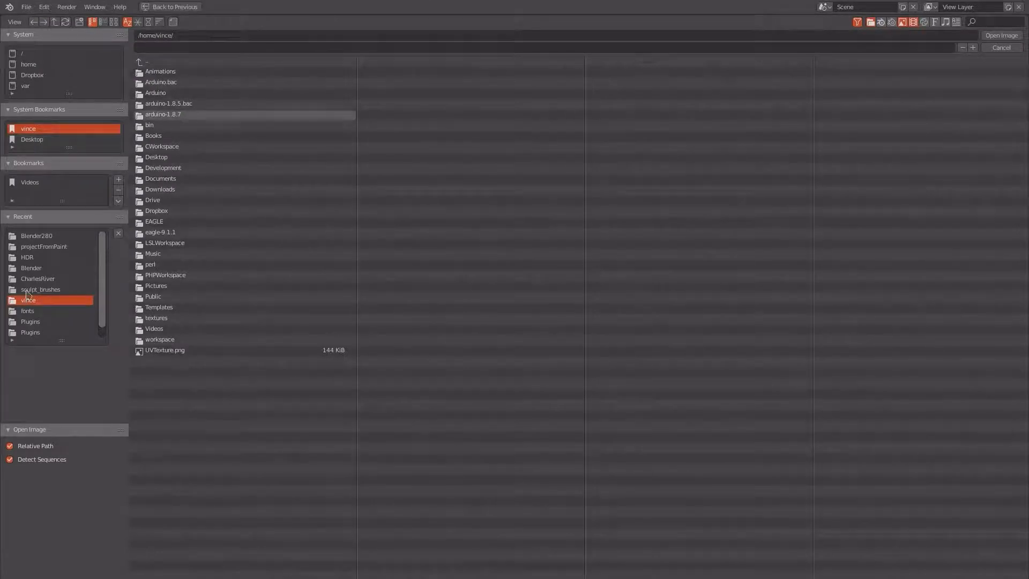
double_click(51, 247)
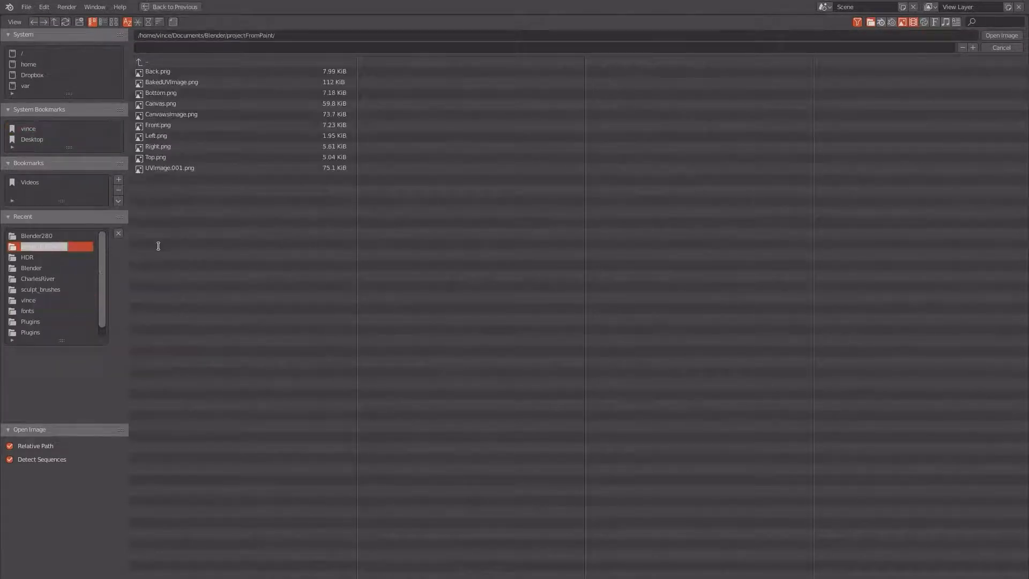
left_click(171, 73)
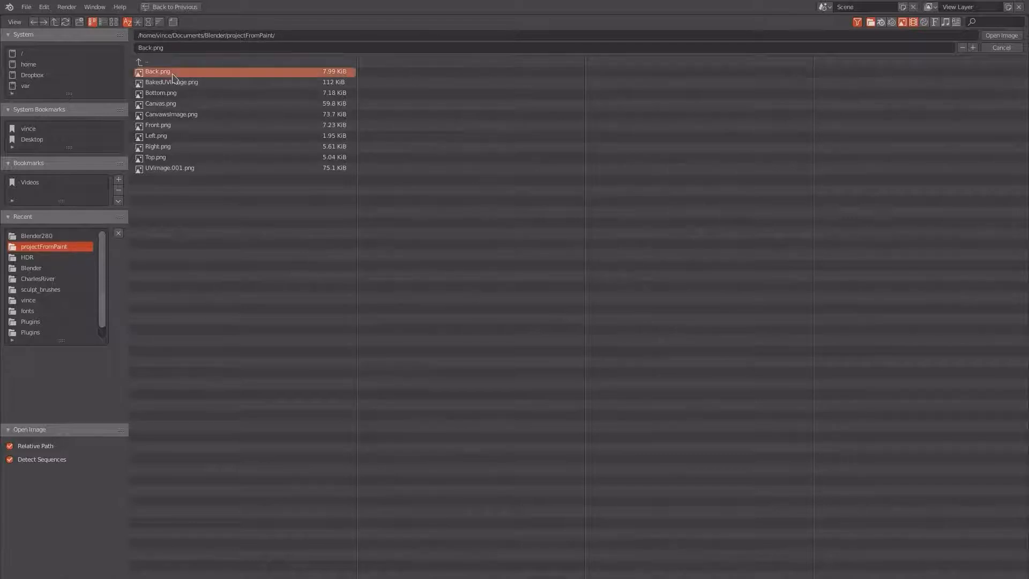
double_click(173, 73)
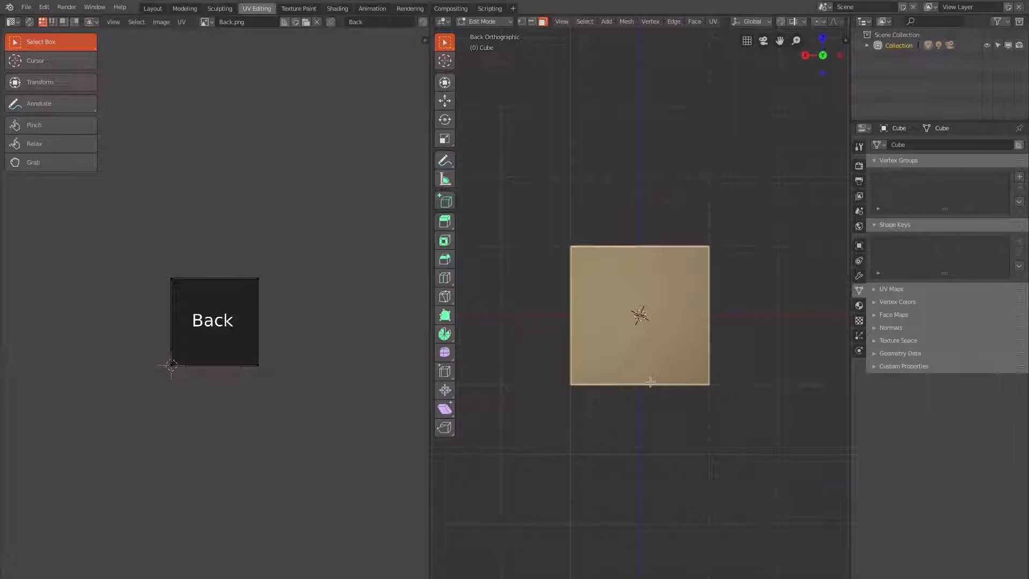
Scale down the back face's whole UV square so it closely frames the word Back on the image.
key("a")
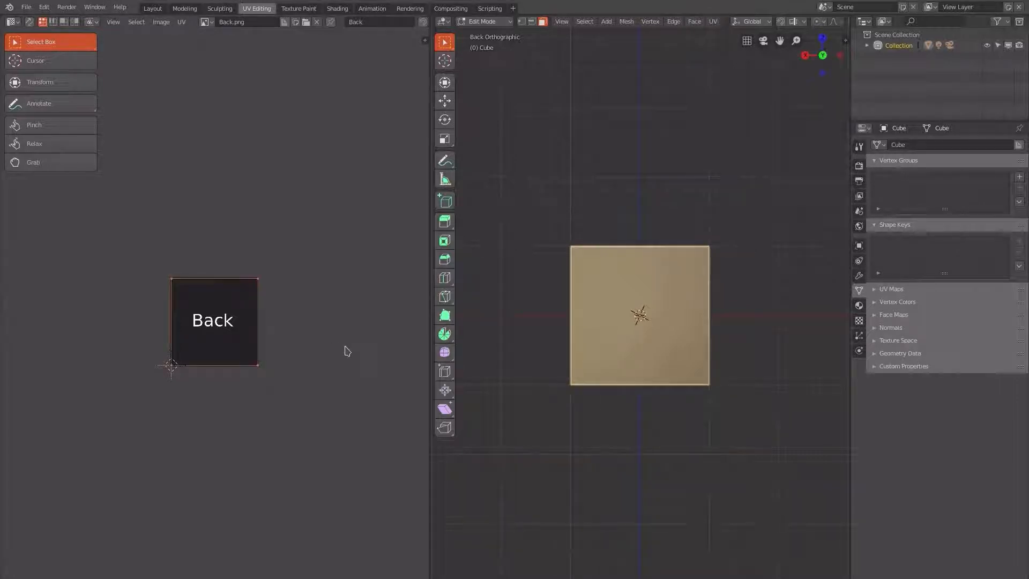
key("s")
left_click(300, 335)
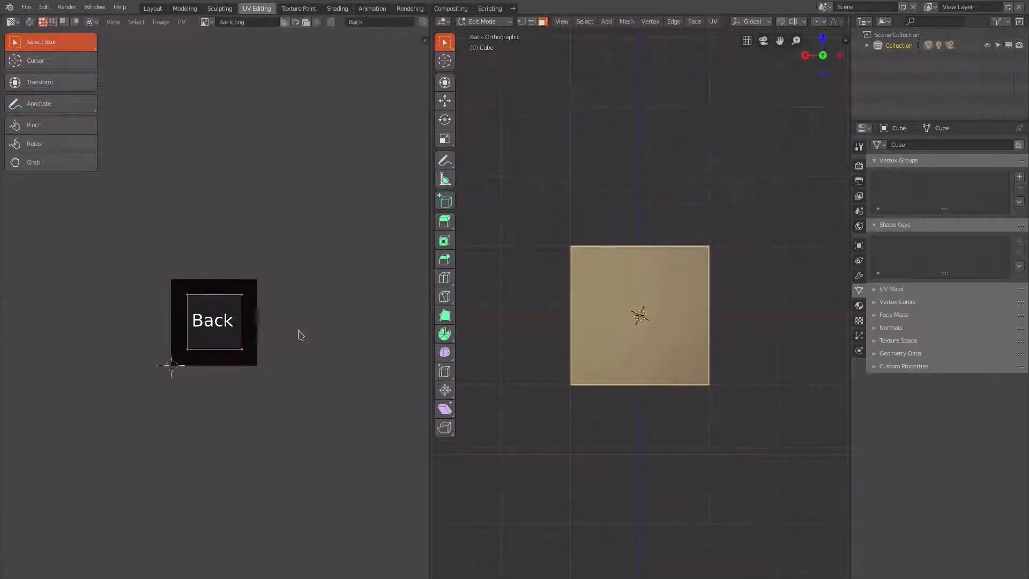
Make Bottom the active UV map and project the cube's bottom face from the bottom view, fitted to bounds.
left_click(391, 22)
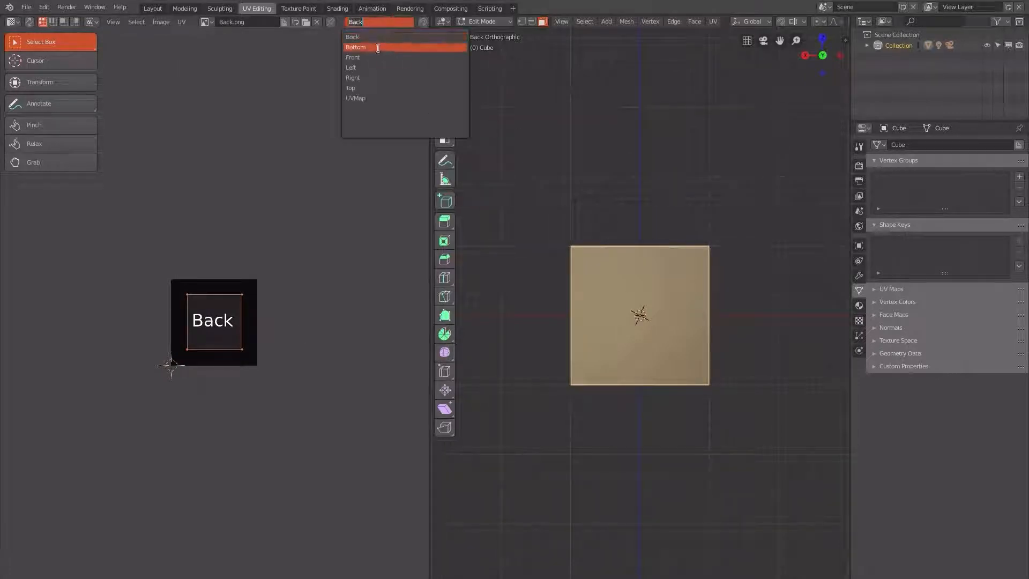
left_click(379, 48)
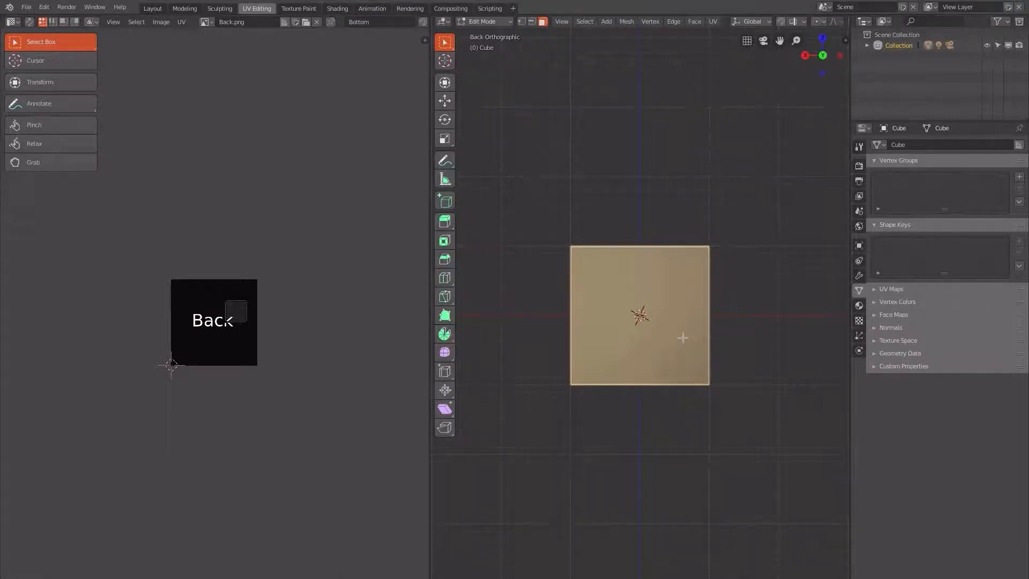
key("ctrl+KP_7")
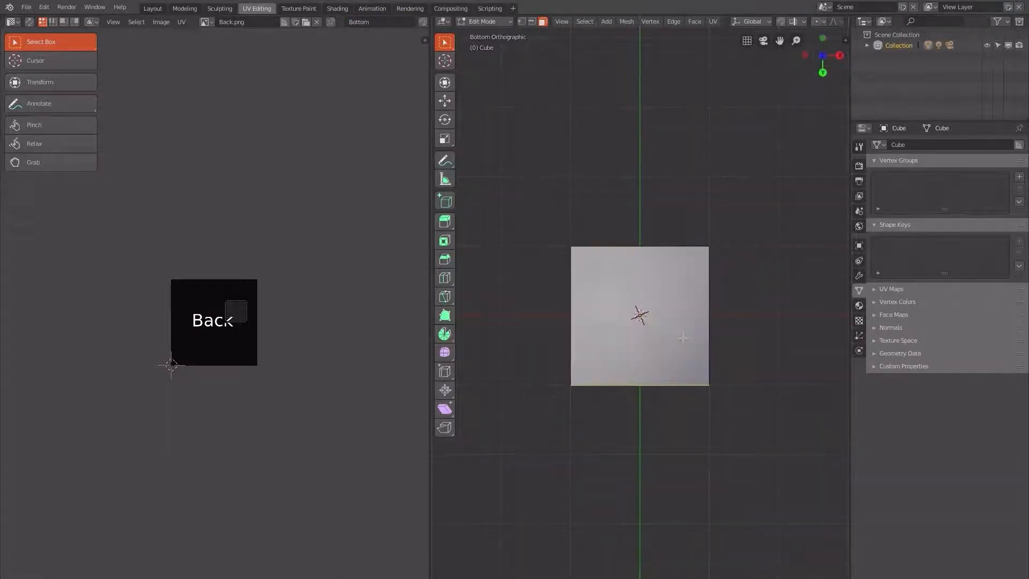
left_click(644, 320)
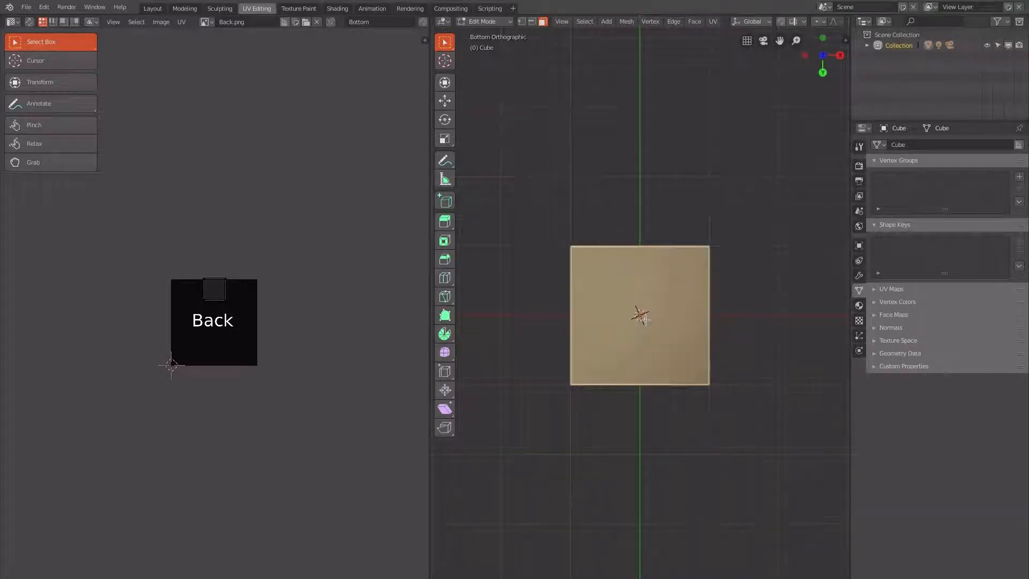
key("u")
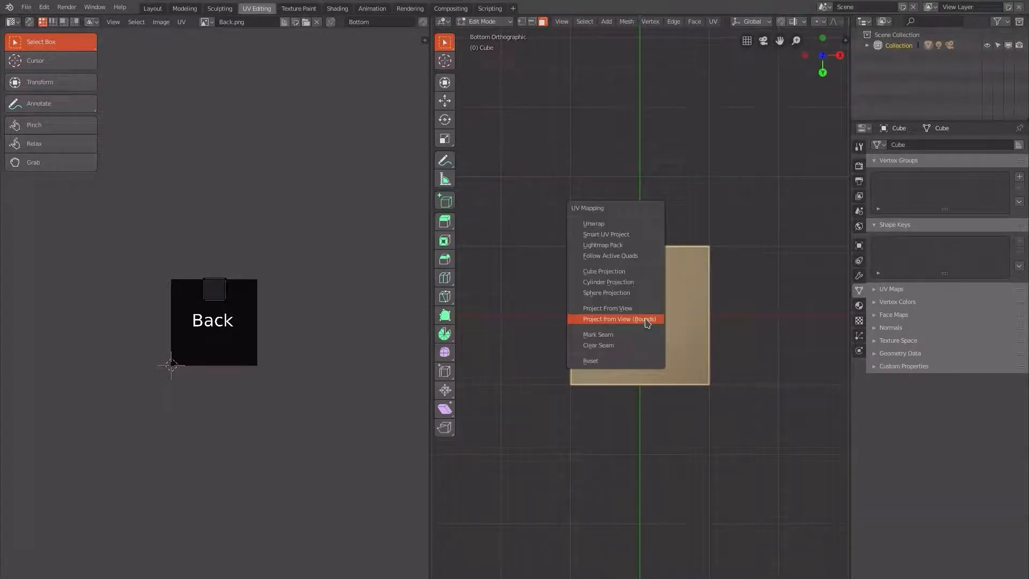
left_click(646, 320)
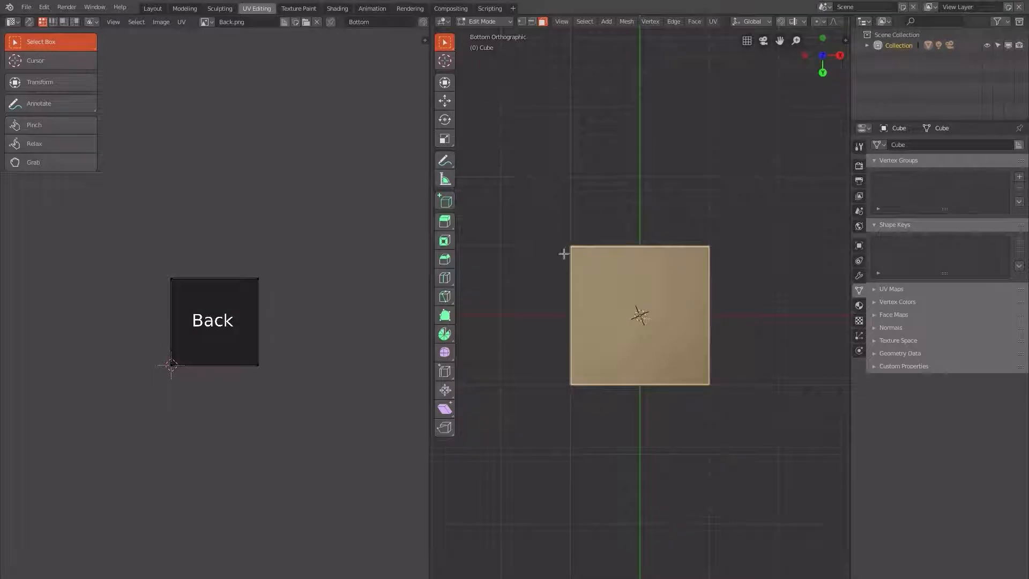
Load Bottom.png from the projectFromPaint folder into the UV editor.
left_click(306, 22)
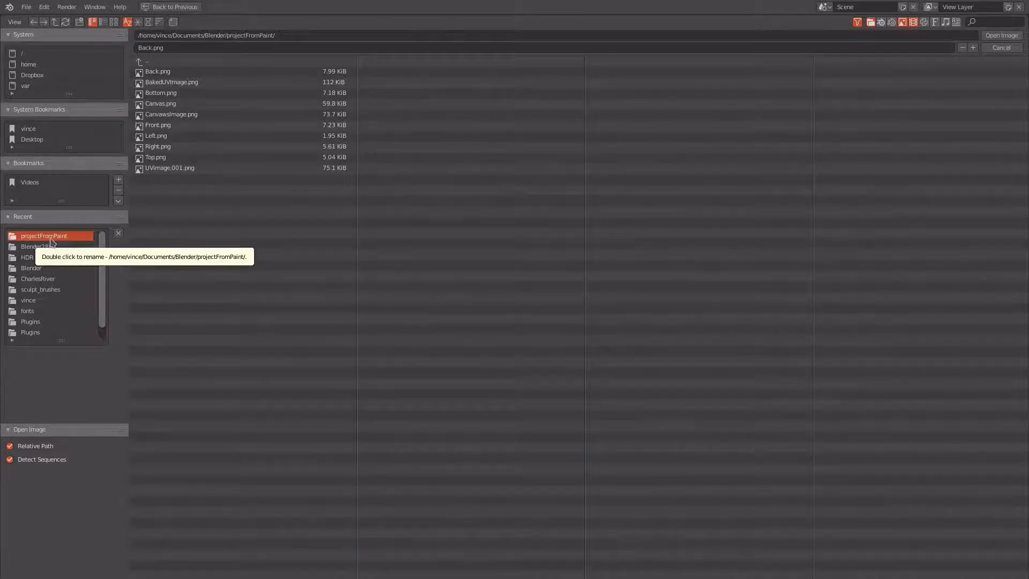
left_click(179, 94)
double_click(179, 93)
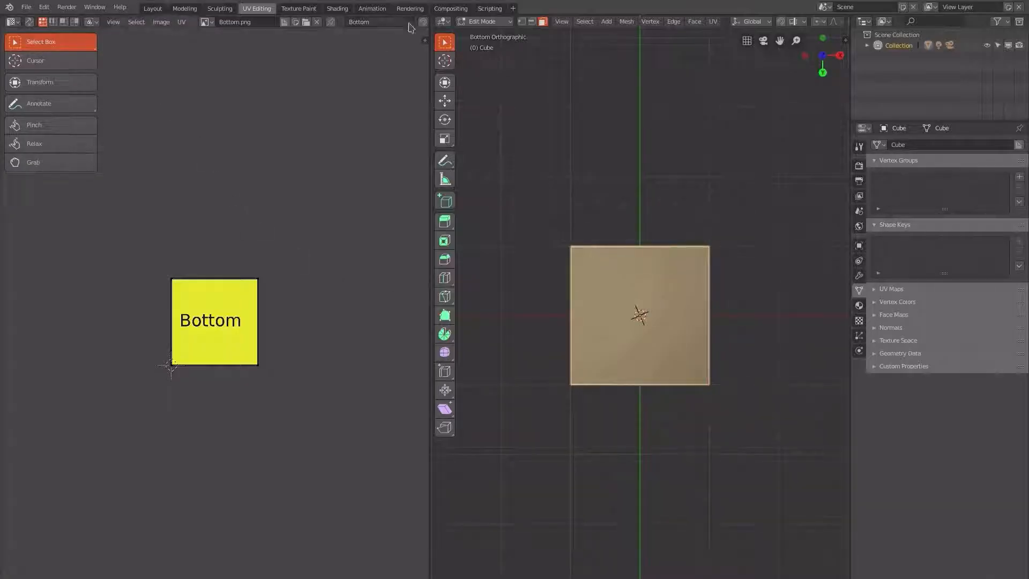
Make Front the active UV map and project the cube's front face from the front view, fitted to bounds.
left_click(385, 27)
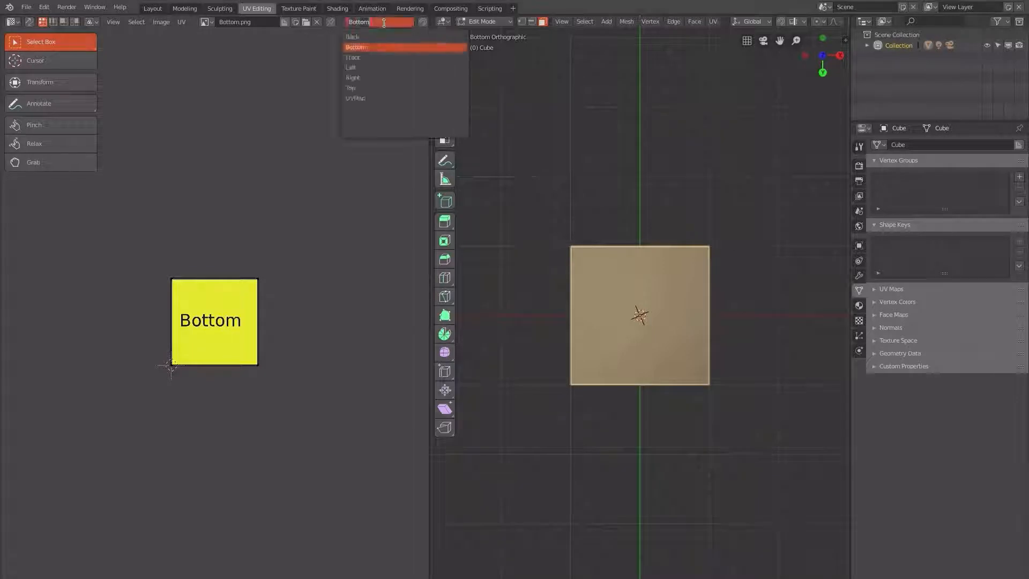
left_click(378, 59)
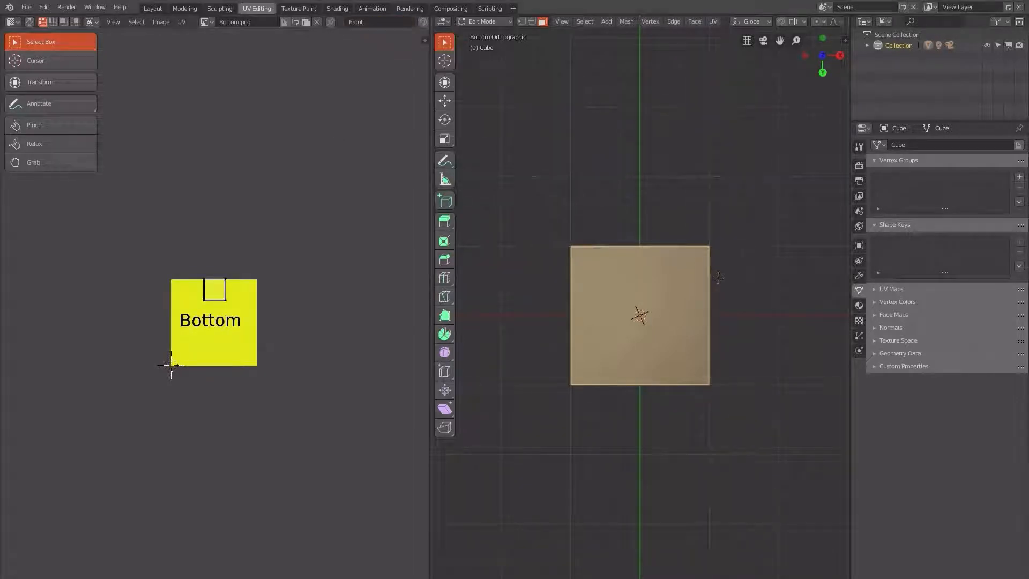
key("KP_1")
left_click(668, 313)
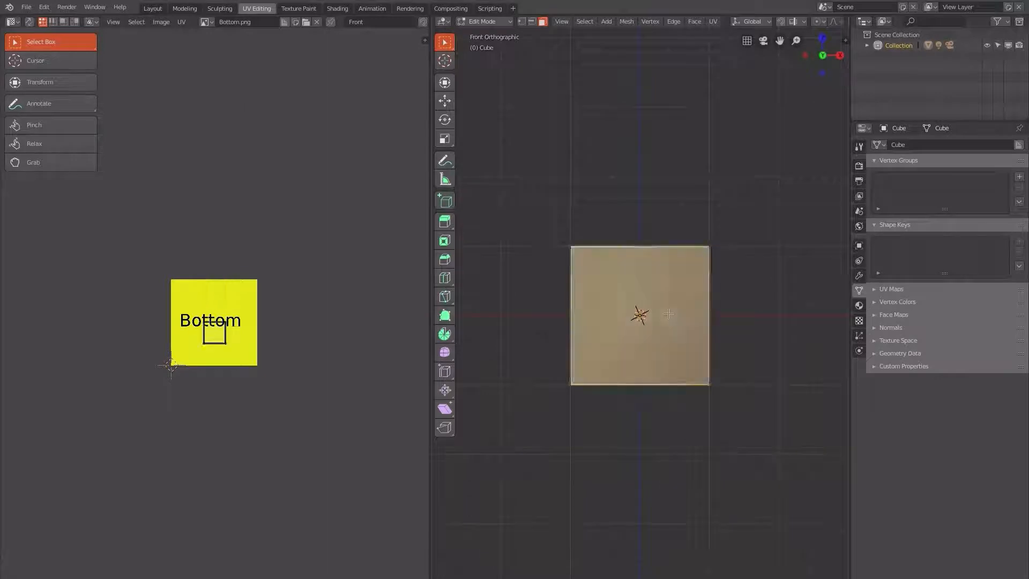
key("u")
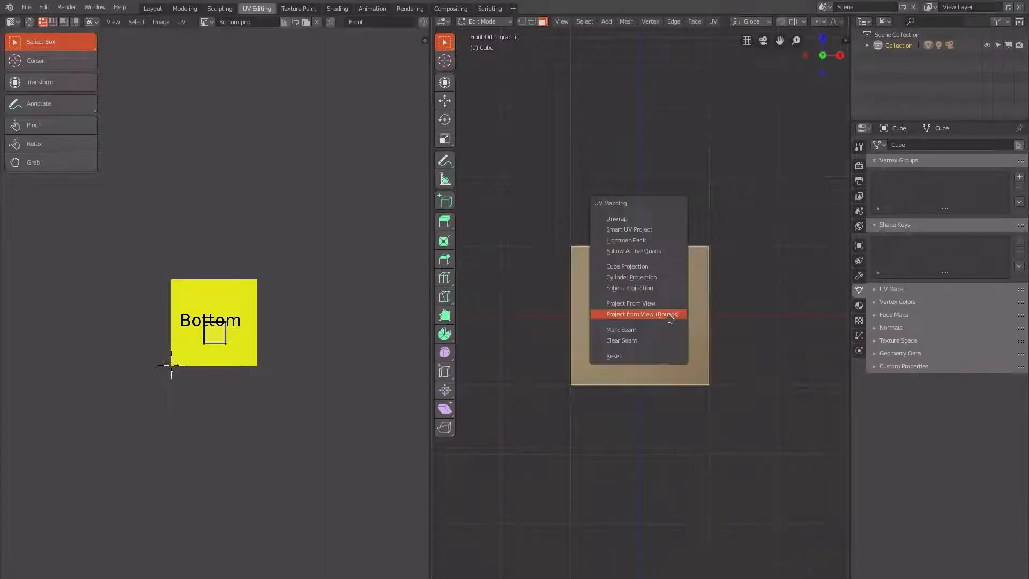
left_click(669, 313)
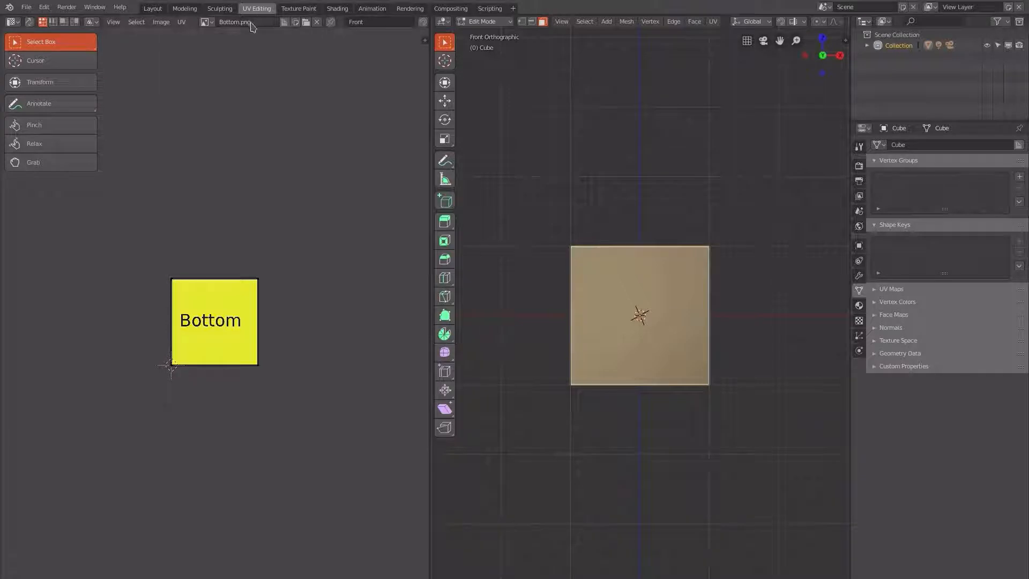
Load Front.png from the projectFromPaint folder into the UV editor.
left_click(305, 22)
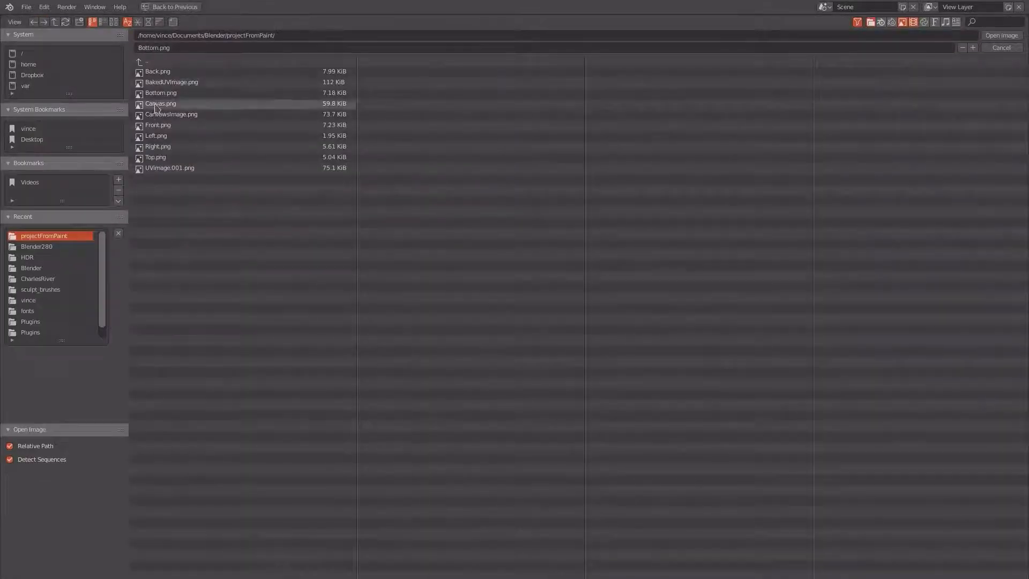
left_click(167, 125)
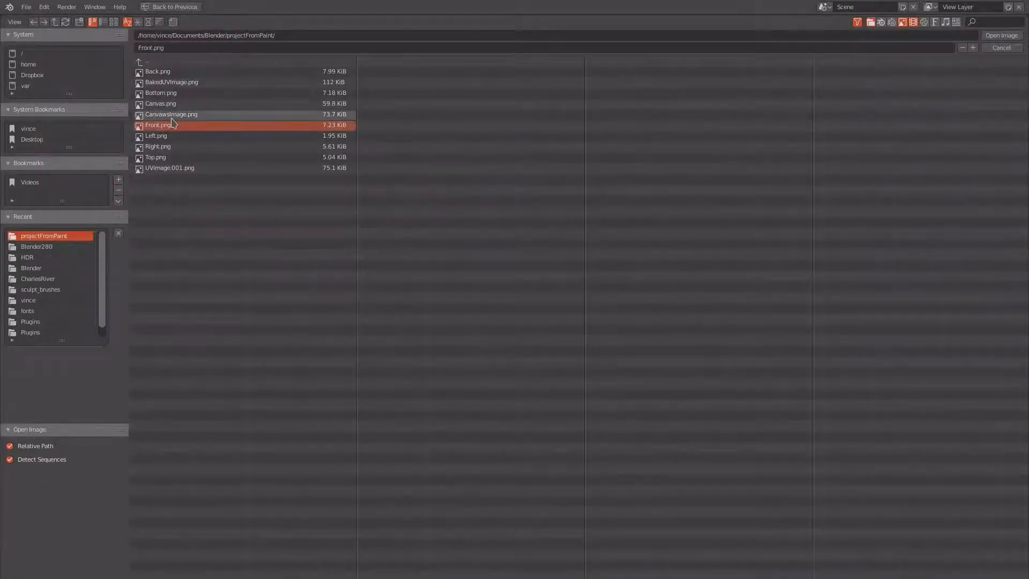
double_click(173, 124)
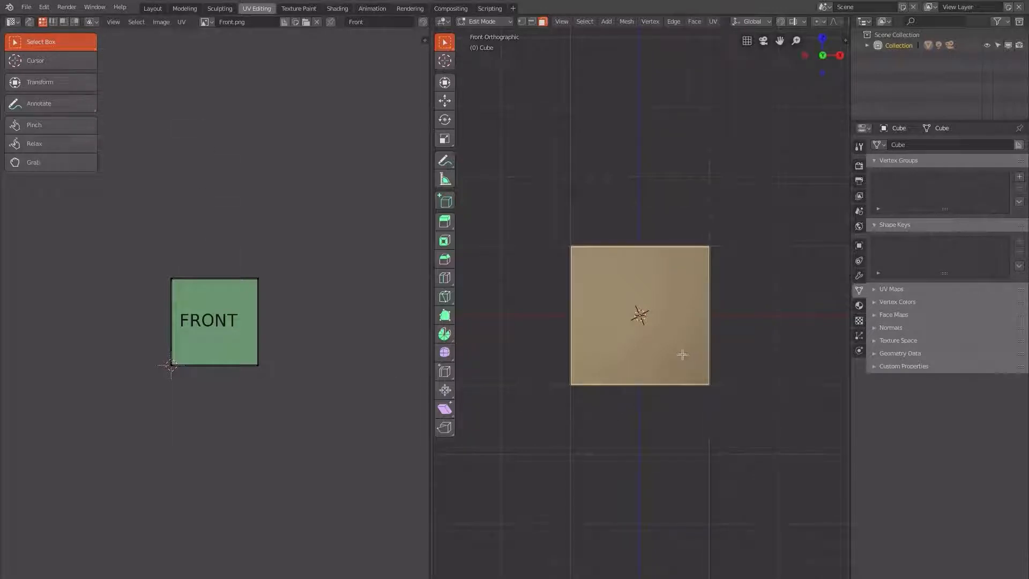
Make Left the active UV map and project the cube's left face from the left view, fitted to bounds.
left_click(377, 21)
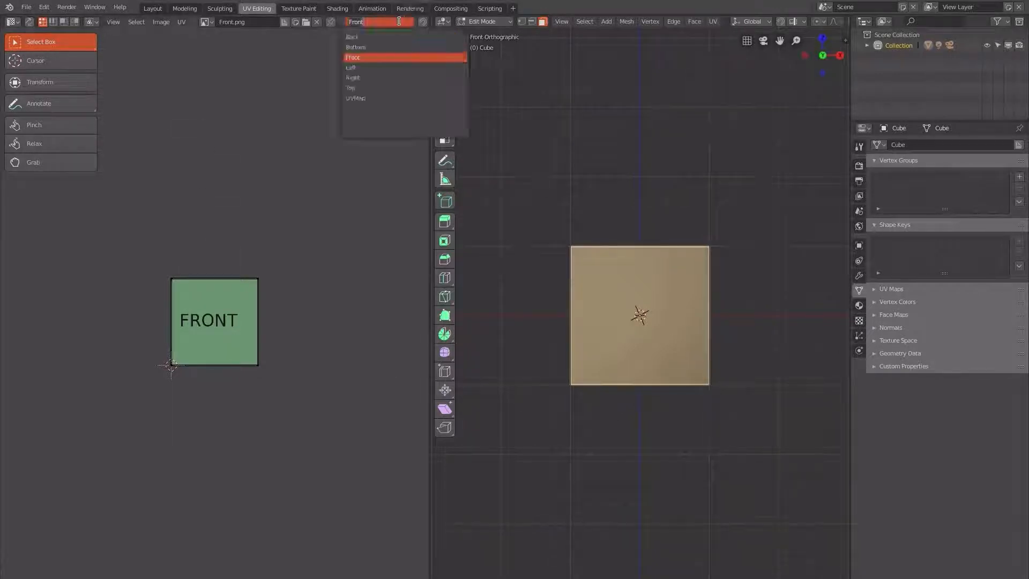
left_click(385, 67)
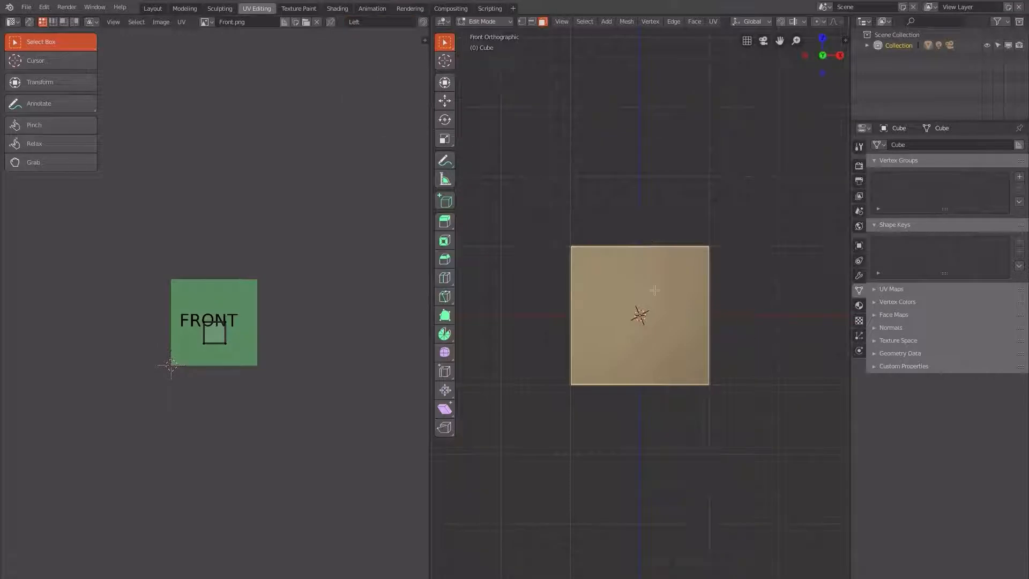
key("ctrl+KP_3")
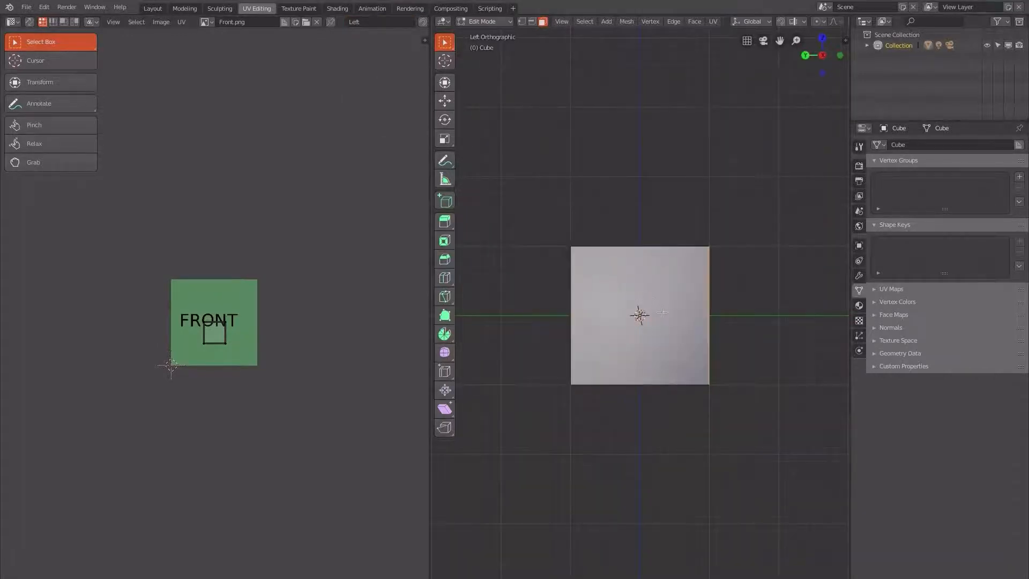
left_click(657, 320)
key("u")
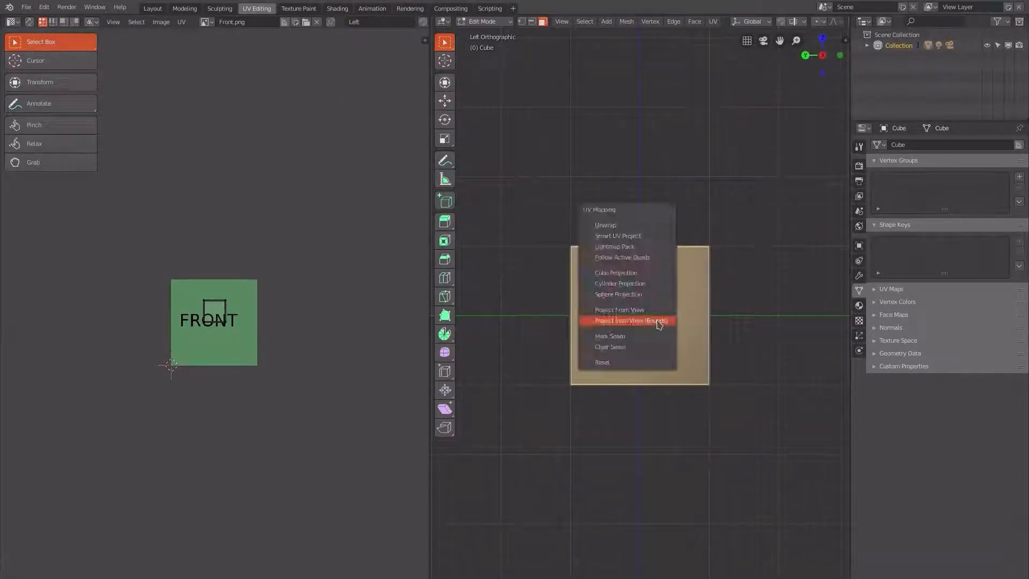
left_click(660, 321)
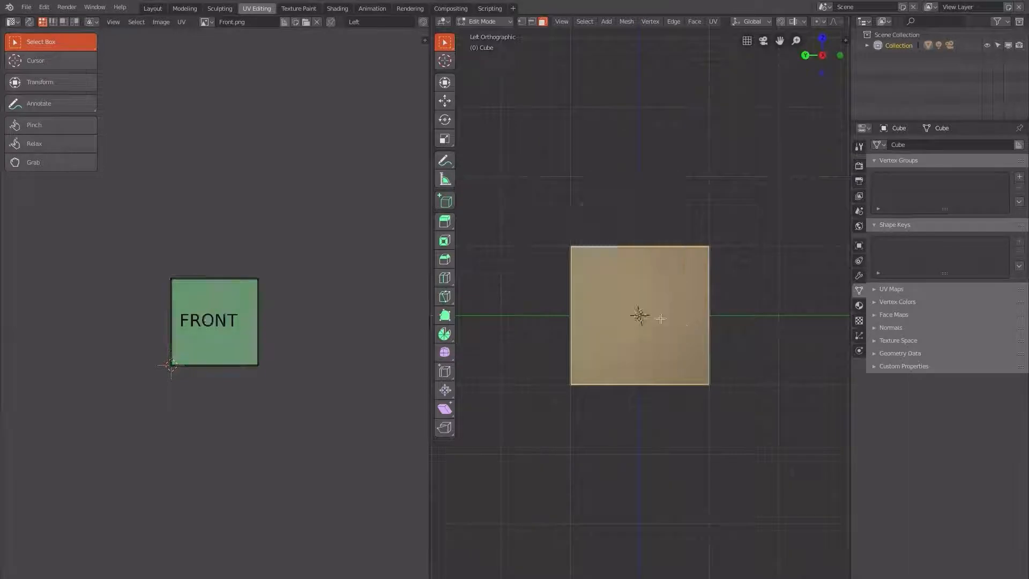
Load Left.png from the projectFromPaint folder into the UV editor.
left_click(306, 22)
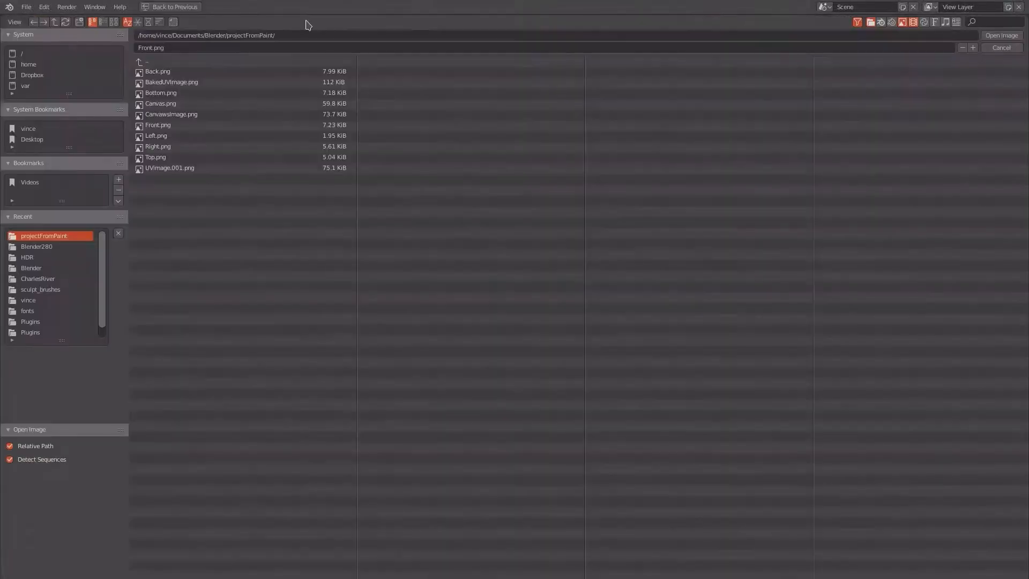
left_click(193, 138)
double_click(194, 137)
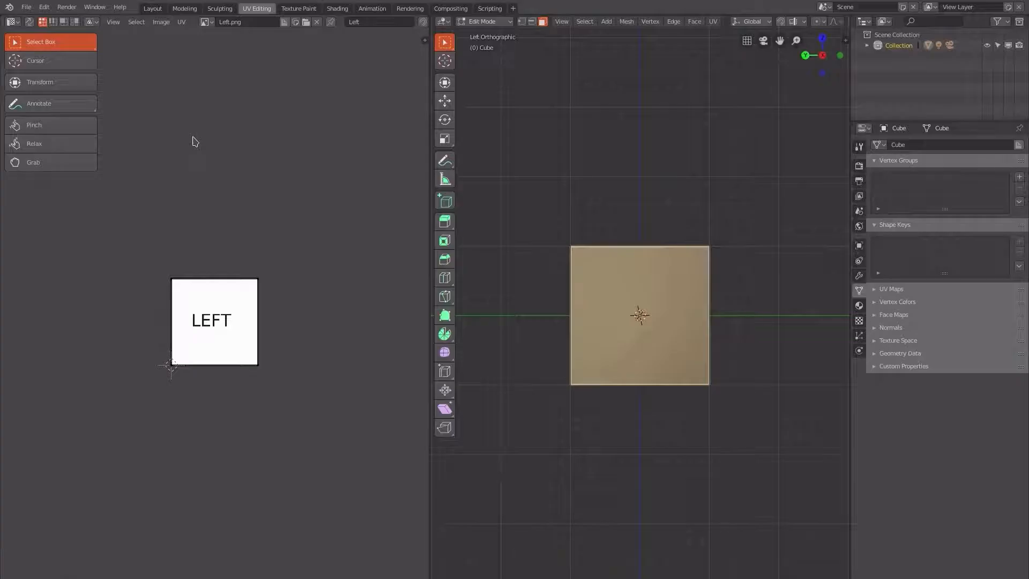
Make Right the active UV map and project the cube's right face from the right view, fitted to bounds.
left_click(378, 21)
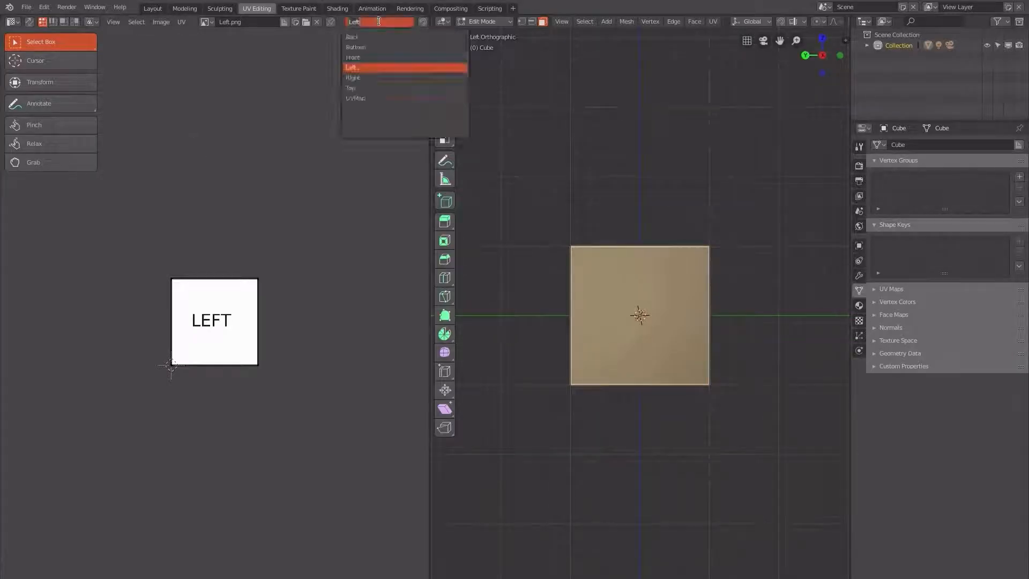
left_click(372, 78)
key("KP_3")
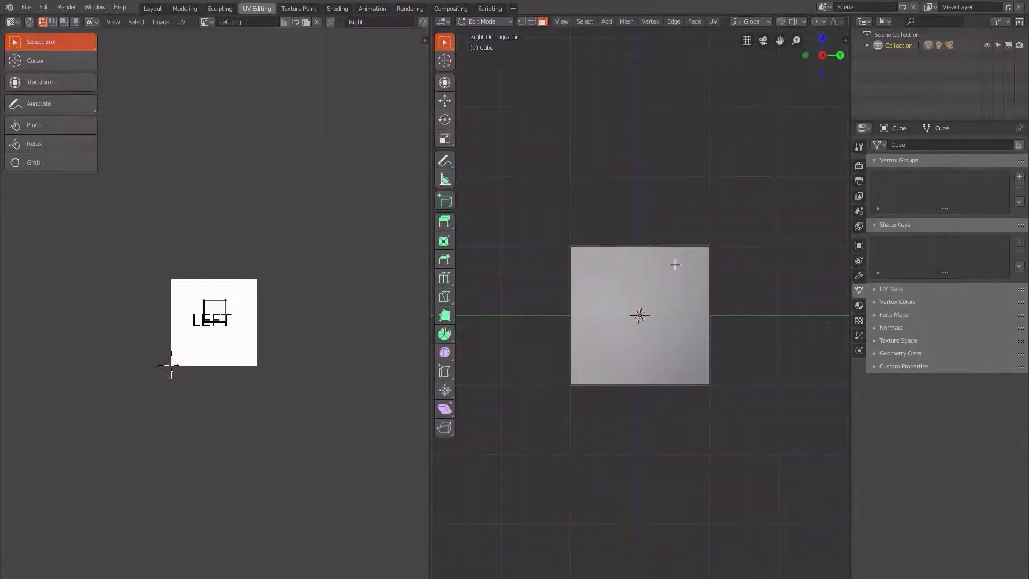
left_click(650, 322)
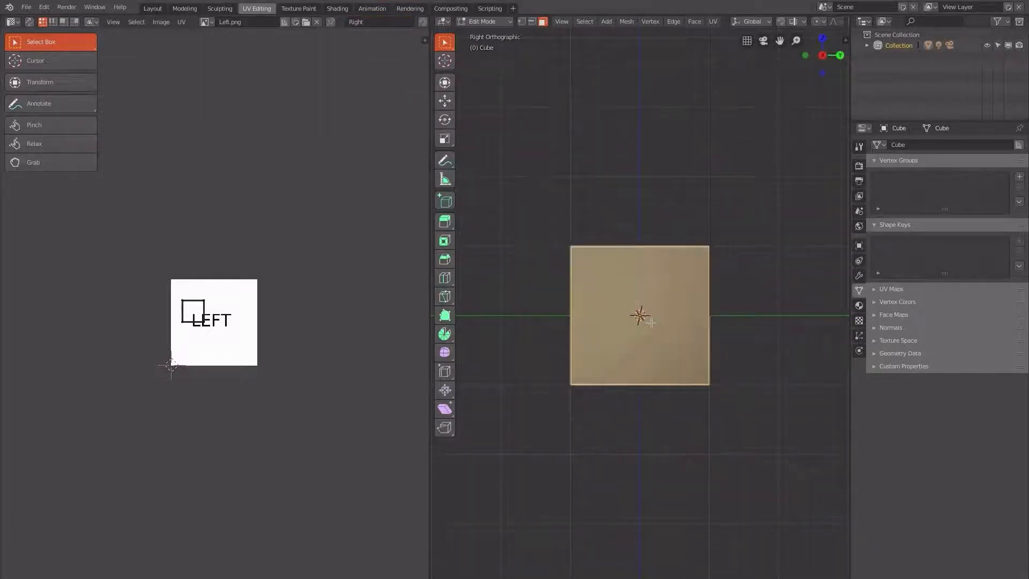
key("u")
left_click(651, 322)
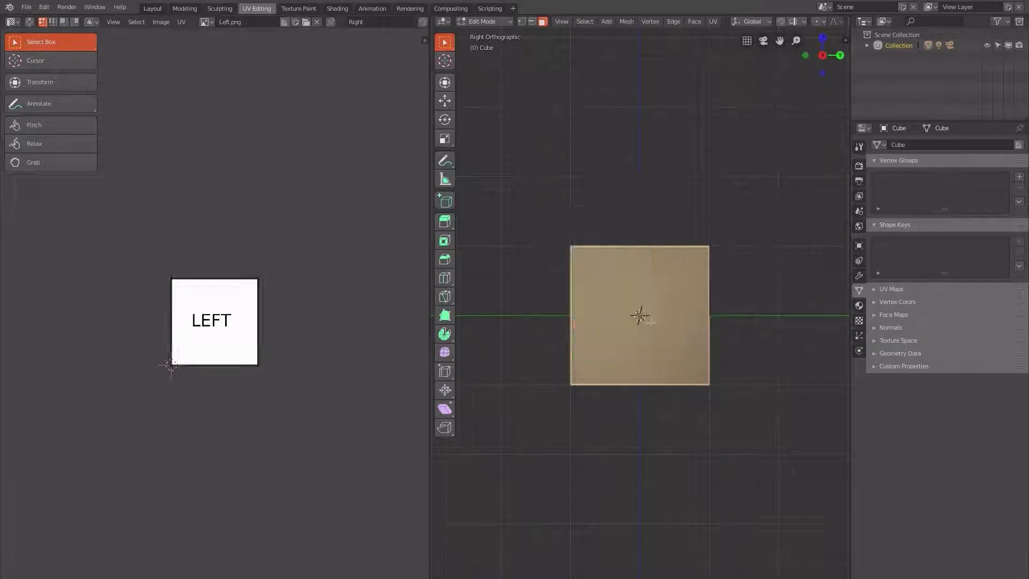
Load Right.png from the projectFromPaint folder into the UV editor.
left_click(306, 22)
left_click(197, 146)
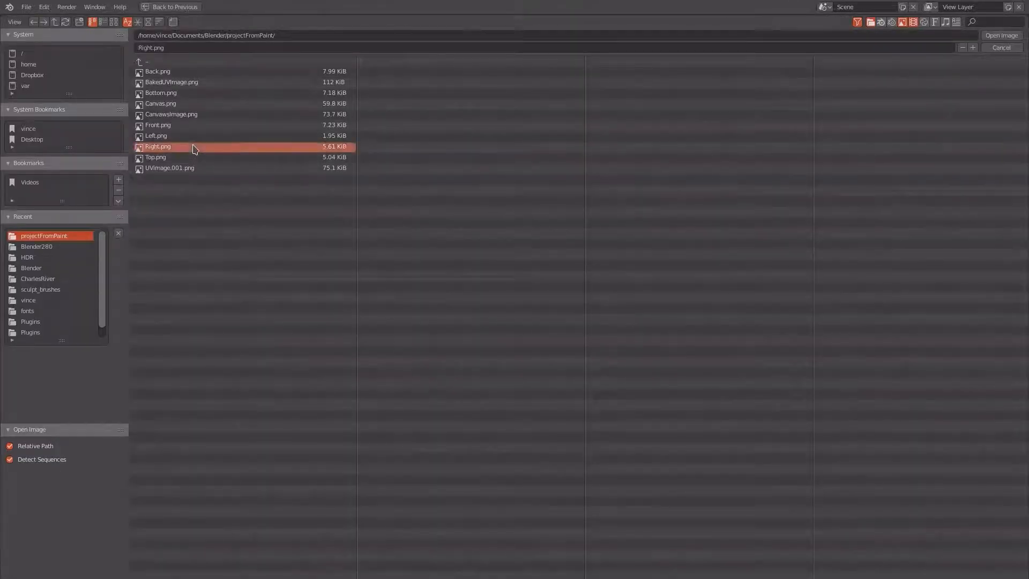
key("Return")
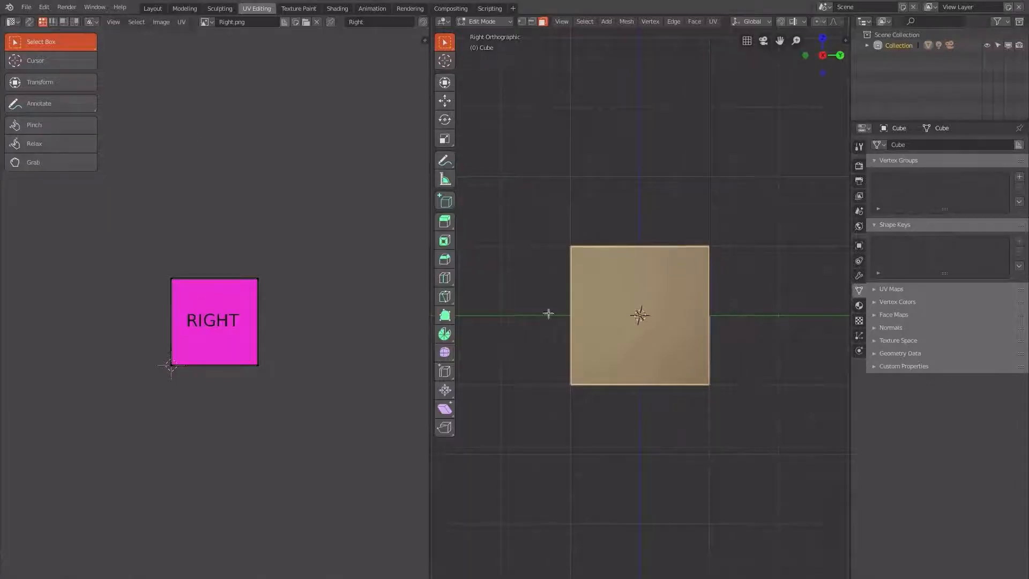
Make Top the active UV map and project the cube's top face from the top view, fitted to bounds.
left_click(376, 22)
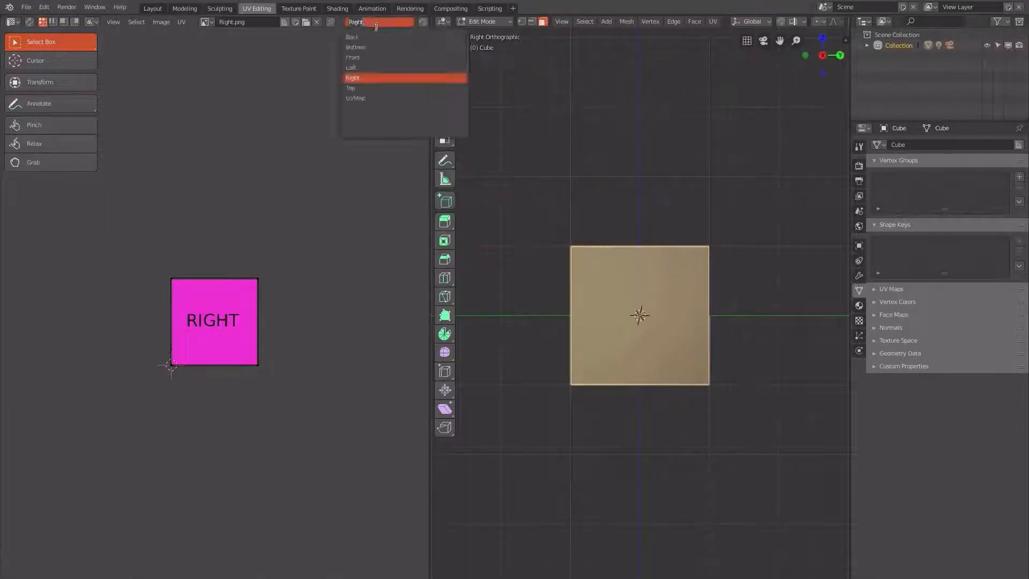
left_click(374, 88)
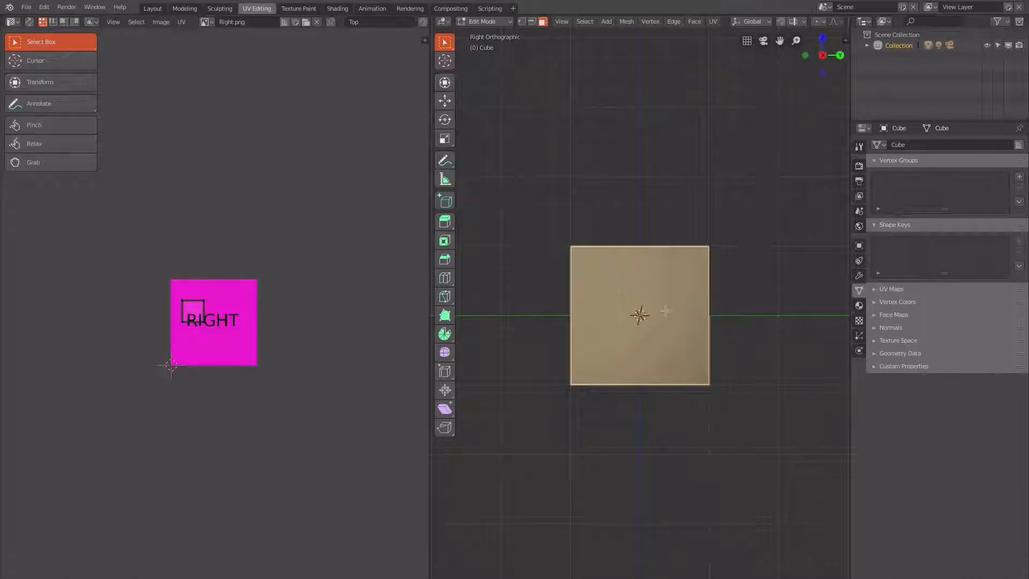
key("KP_7")
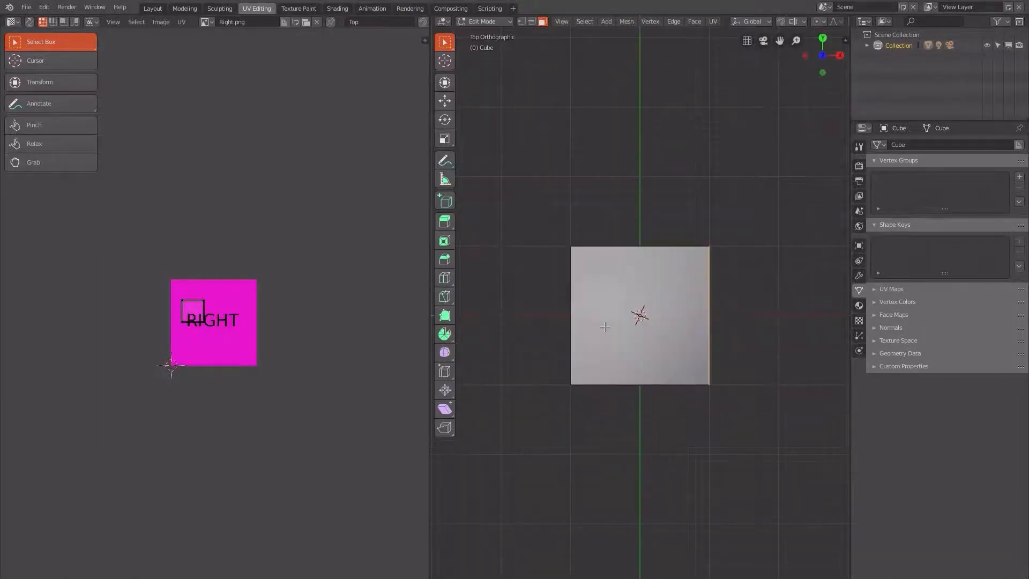
left_click(641, 328)
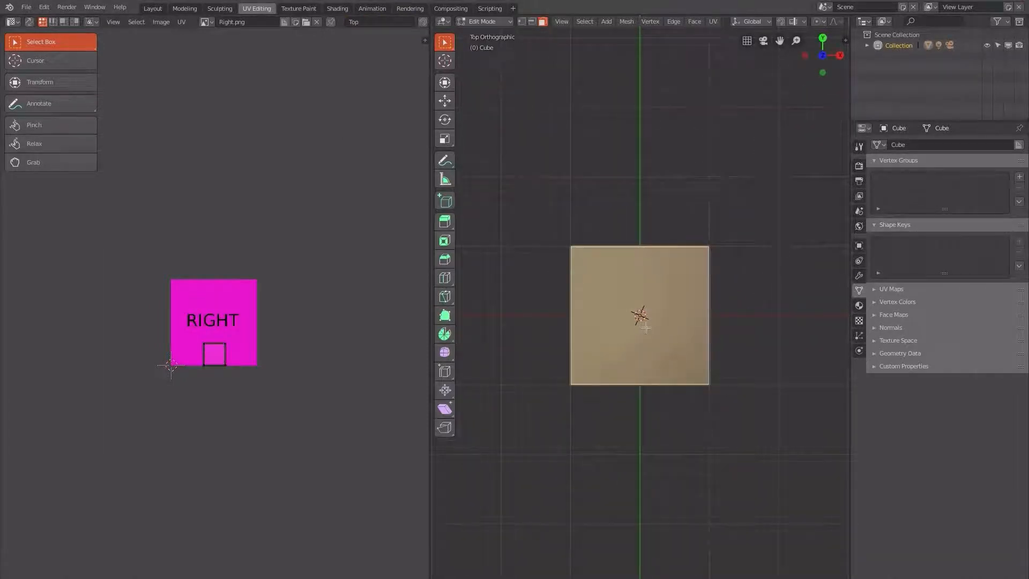
key("u")
left_click(647, 328)
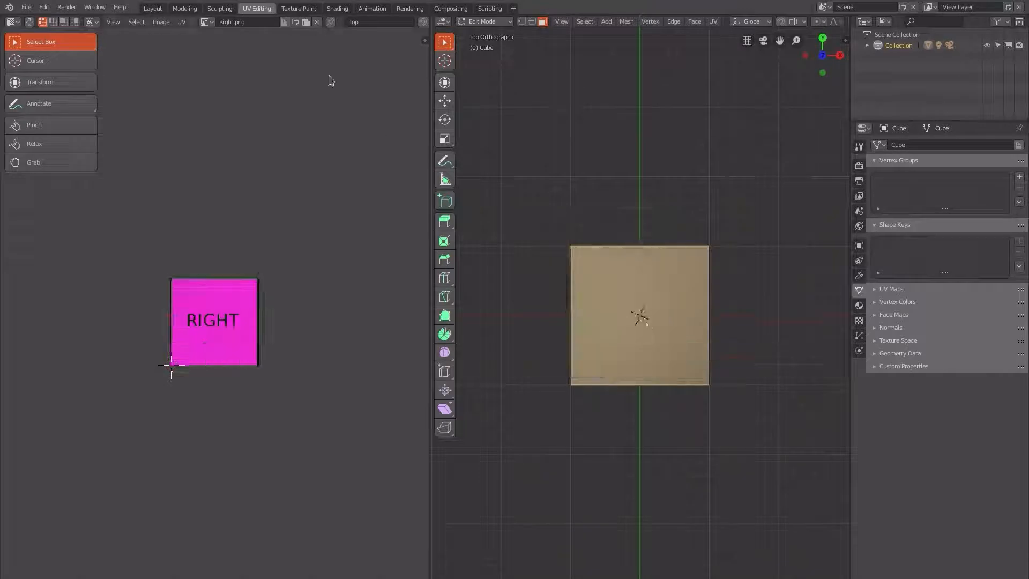
Load Top.png from the projectFromPaint folder into the UV editor and check the list of loaded images.
left_click(307, 23)
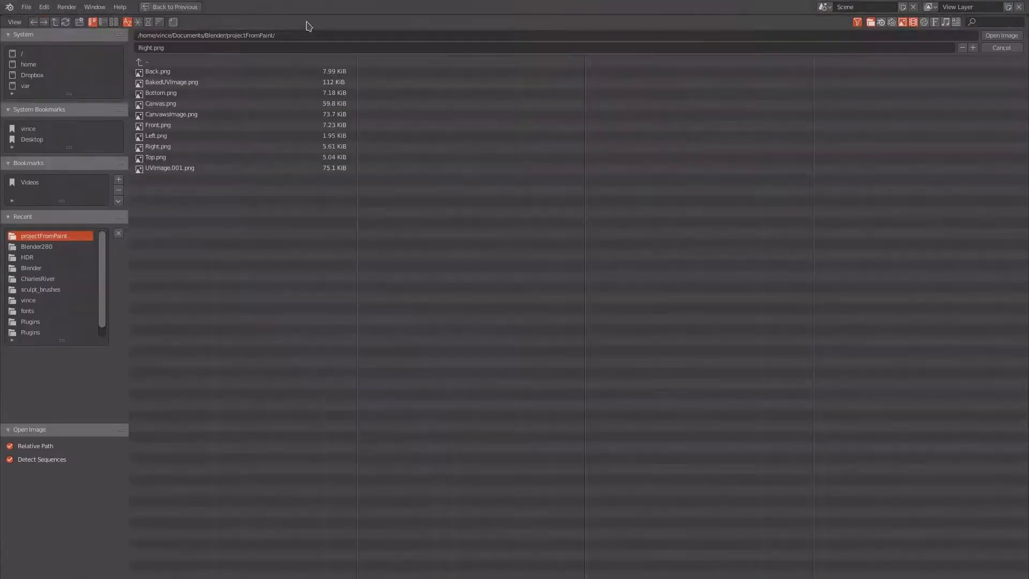
left_click(217, 157)
double_click(217, 156)
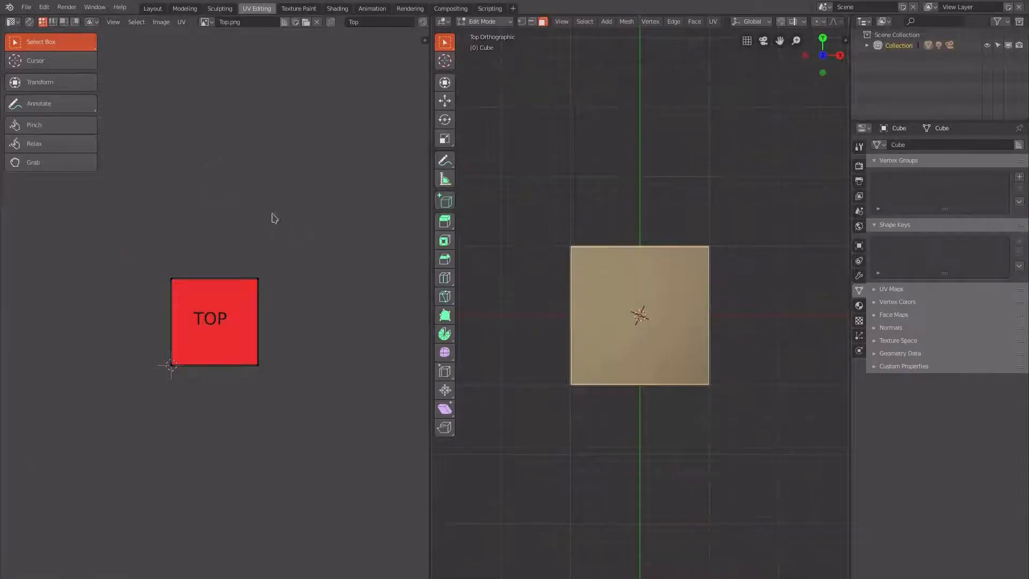
left_click(205, 22)
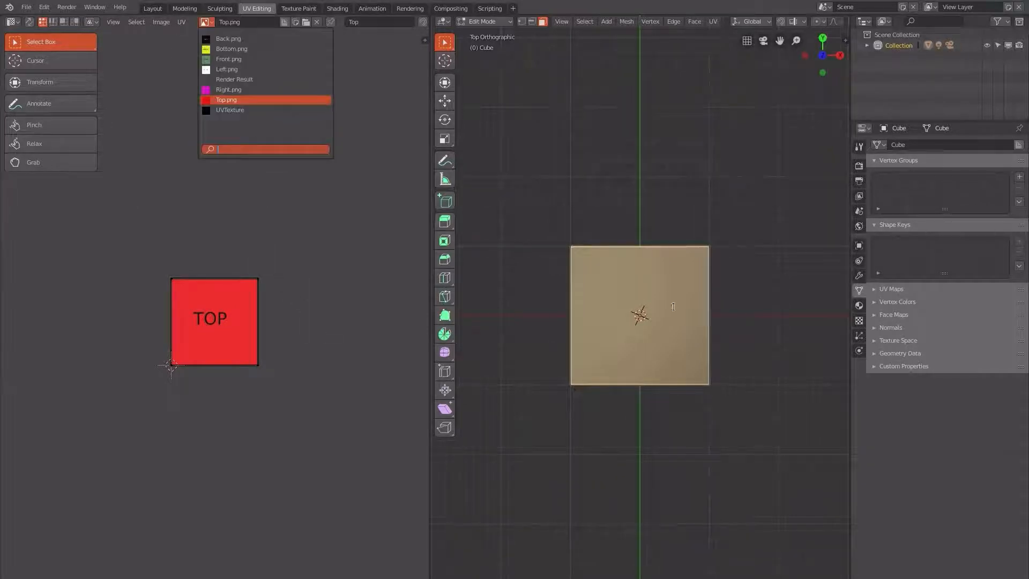
Switch to the Texture Paint workspace and set the texture slot mode to Single Image.
left_click(305, 9)
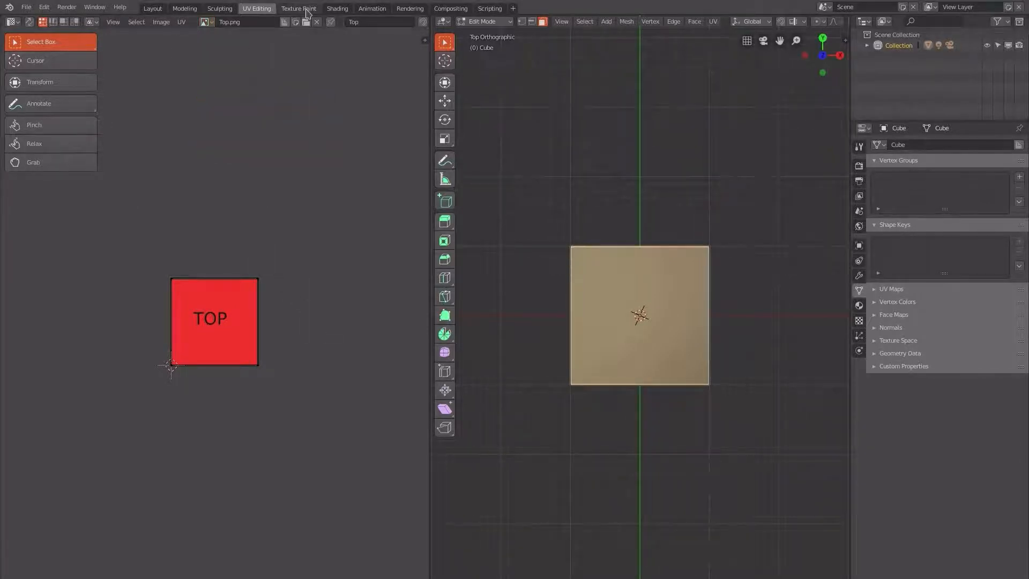
left_click(305, 10)
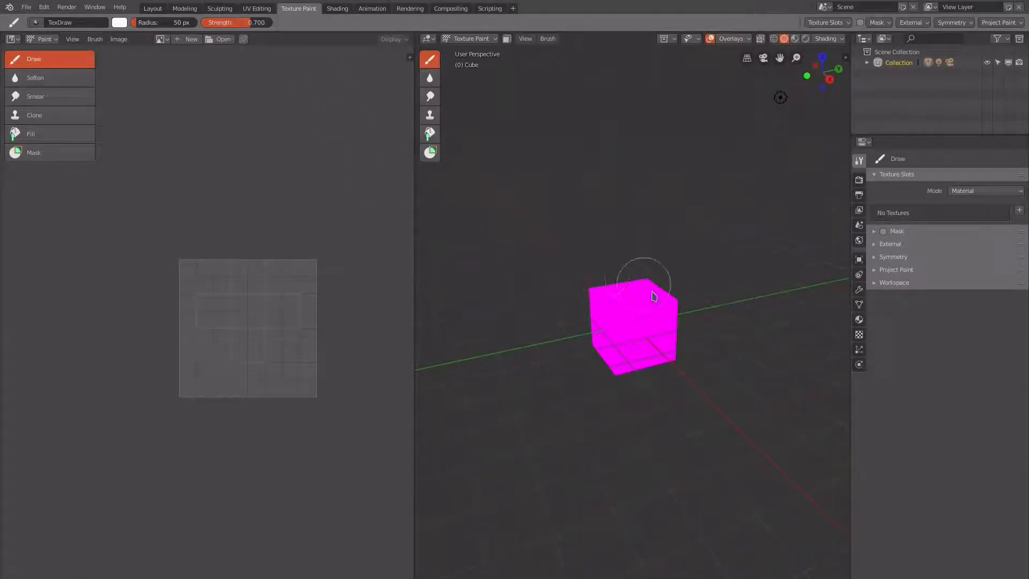
scroll(648, 338, "up", 2)
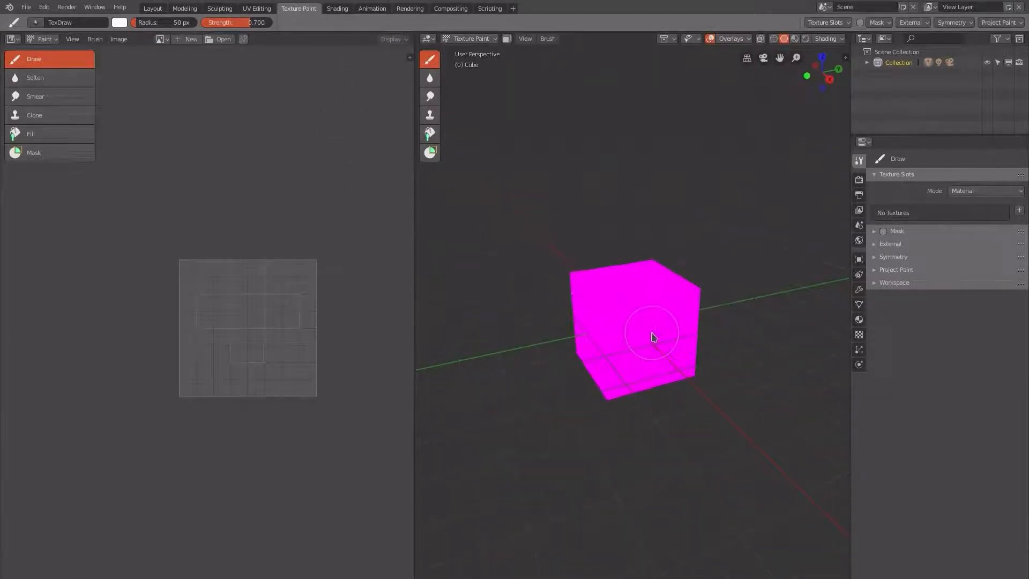
left_click(985, 191)
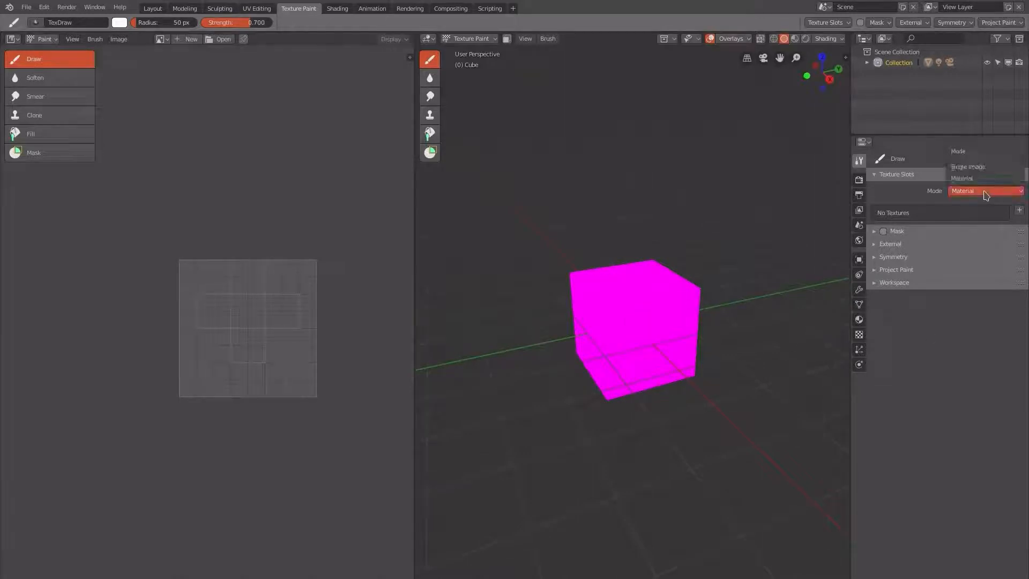
left_click(985, 168)
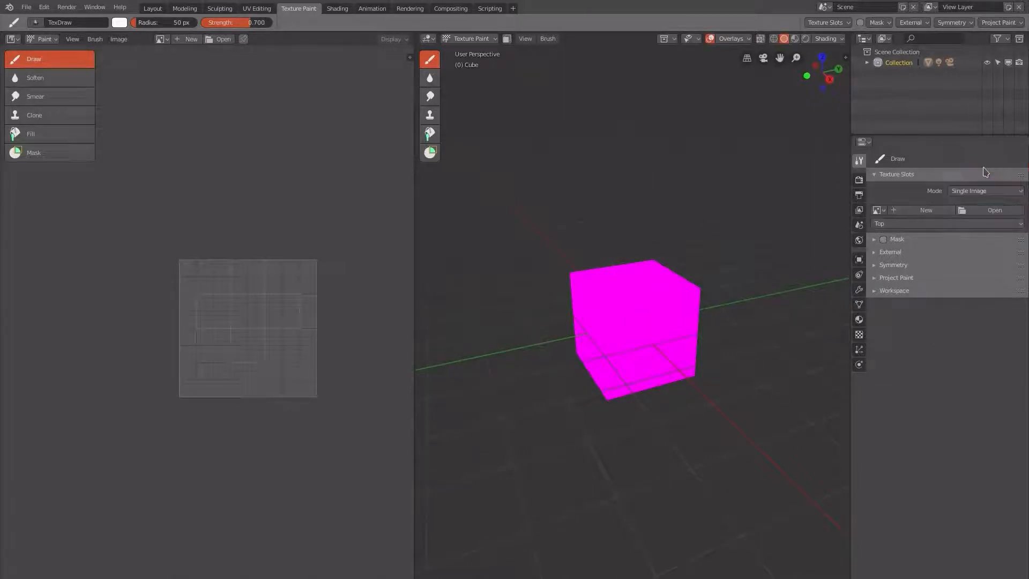
Create a blank 1024 × 1024 px canvas image named CanvasImage and make UVMap its paint UV map.
left_click(914, 214)
left_click(918, 204)
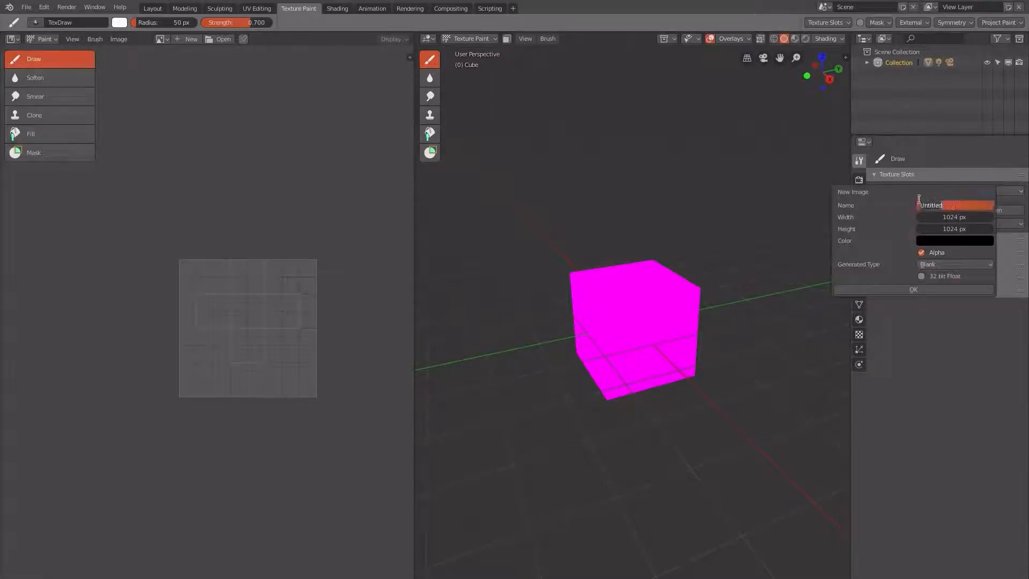
type("CanvasImage")
left_click(920, 290)
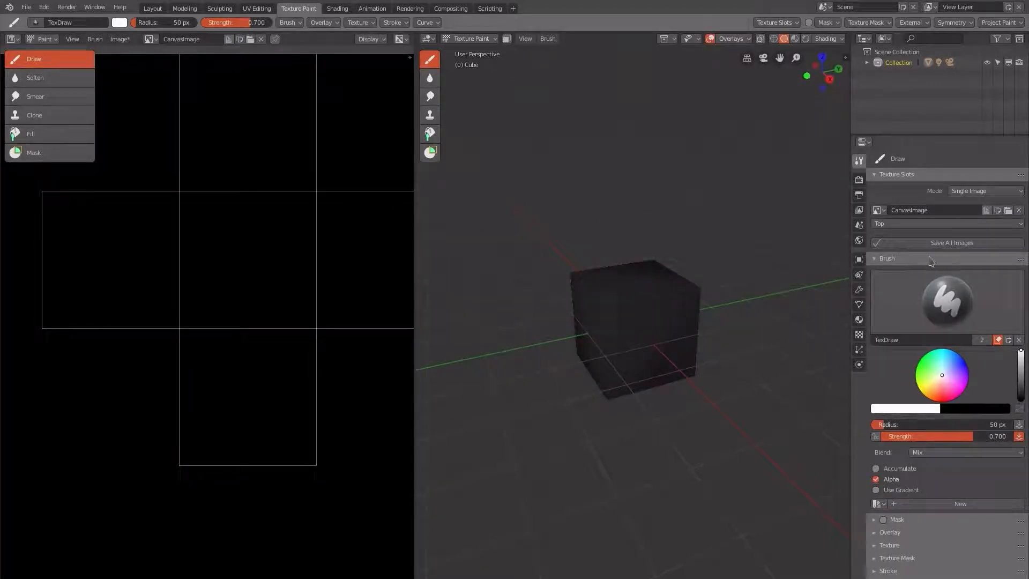
left_click(955, 226)
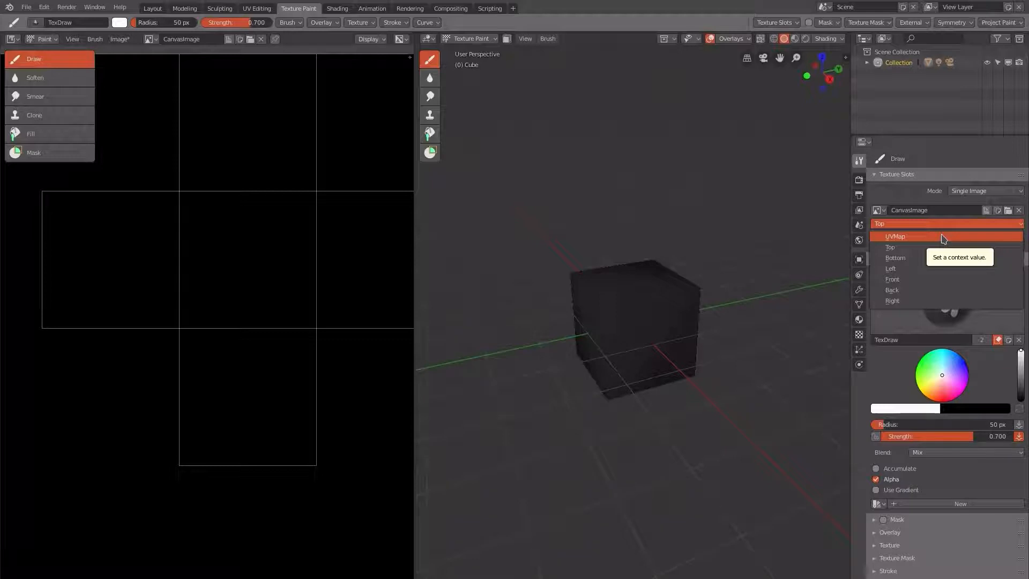
left_click(943, 237)
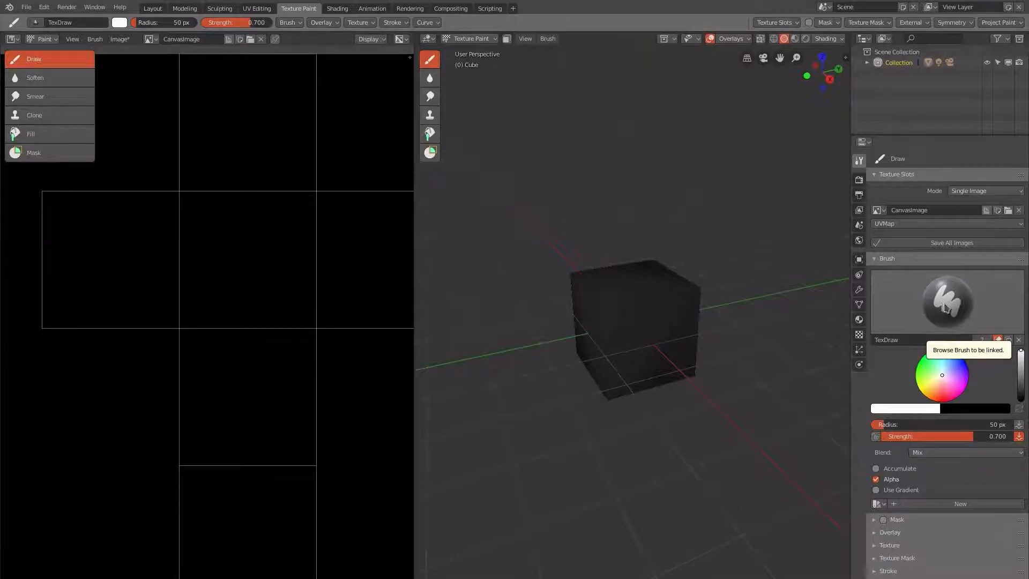
Add a copy of the TexDraw brush and open its name for editing.
left_click(959, 310)
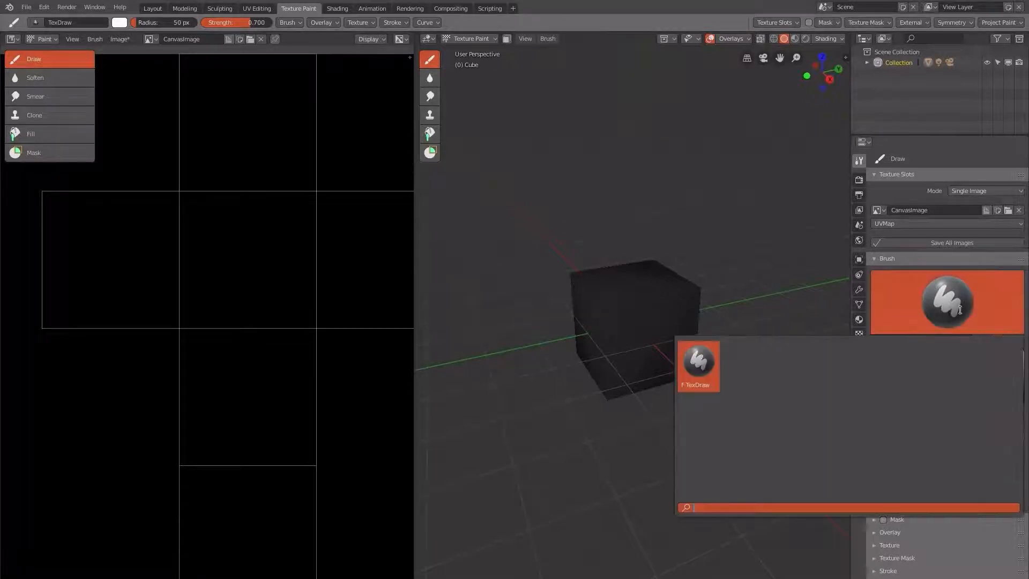
left_click(960, 310)
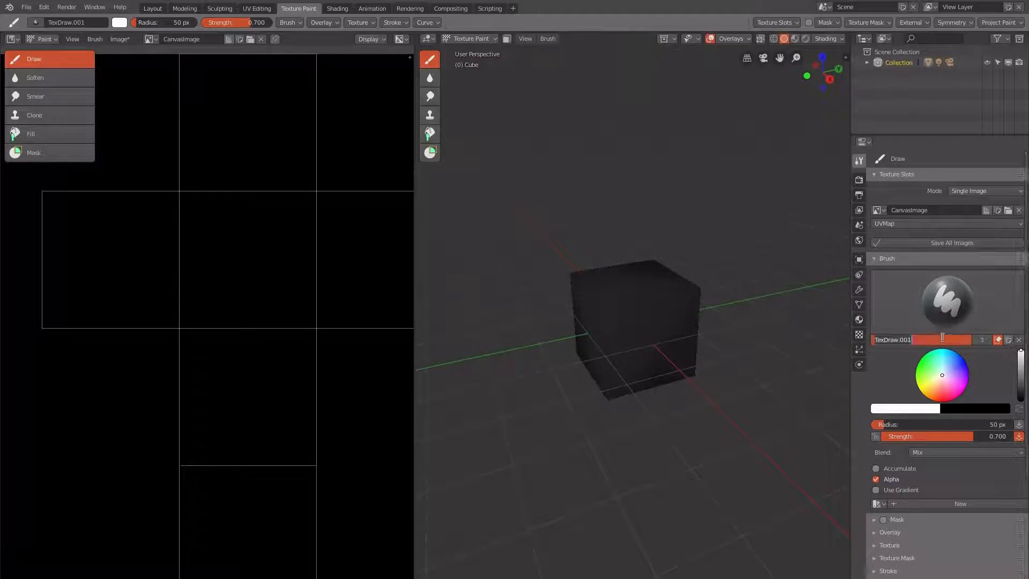
left_click(904, 340)
left_click(901, 340)
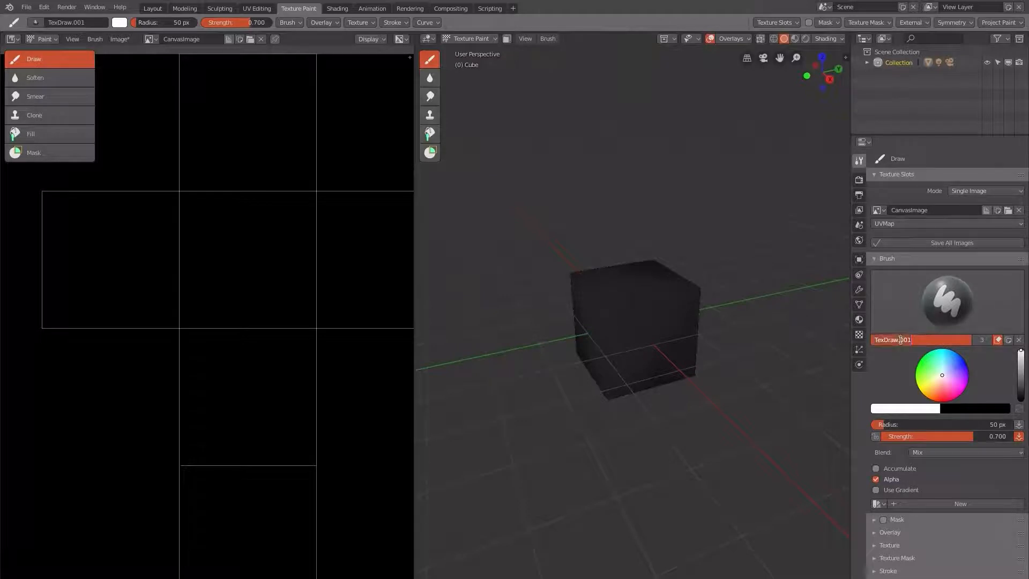
Unlink the copied TexDraw brush, choose the Clone brush instead and enable cloning from an image/UV map.
left_click(1018, 339)
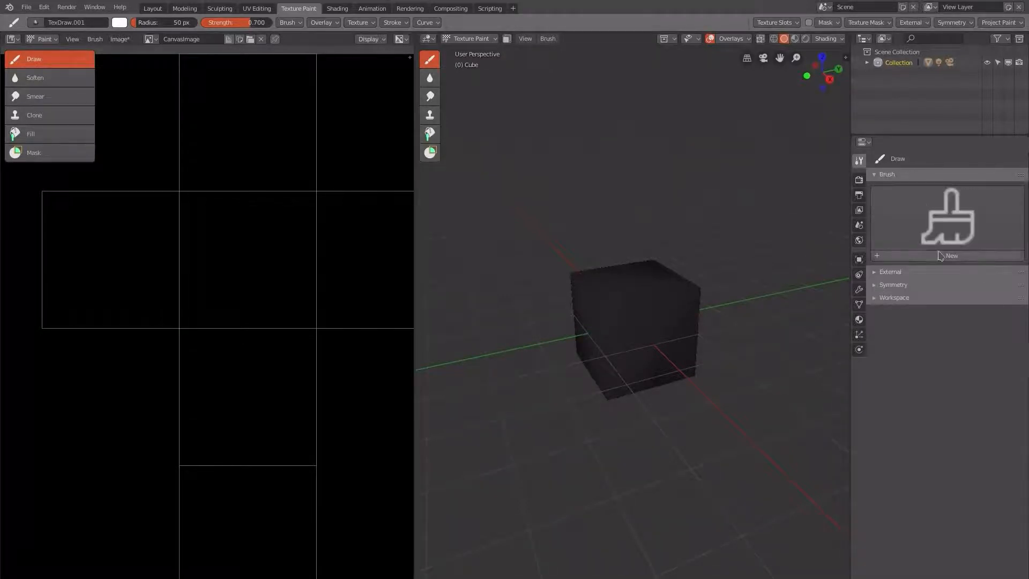
left_click(949, 222)
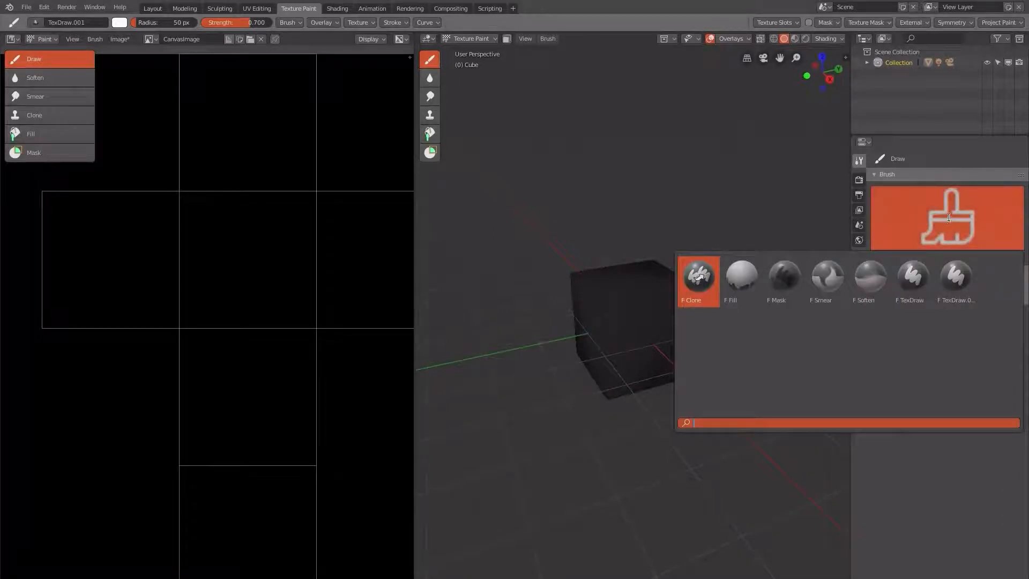
left_click(703, 291)
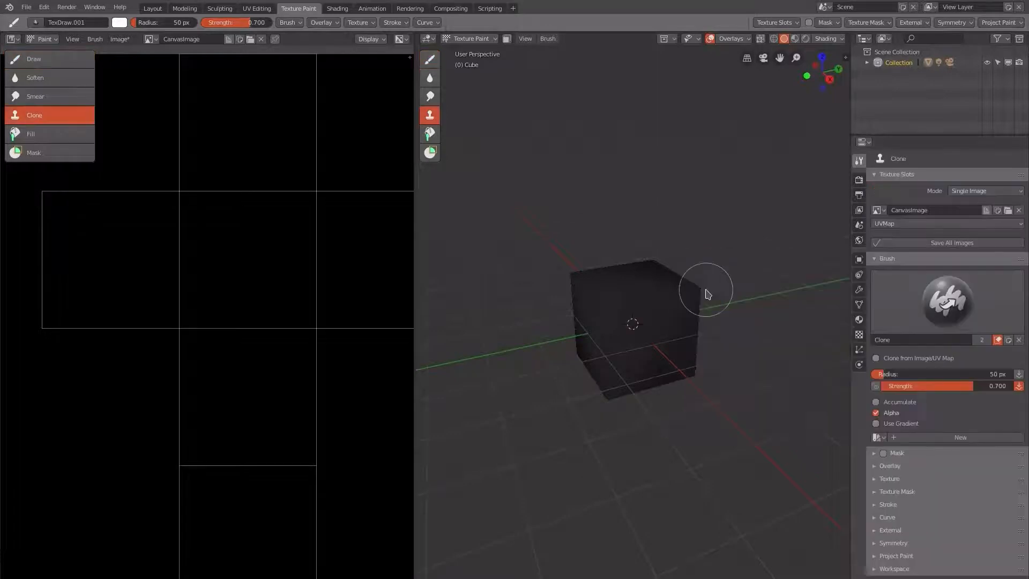
left_click(876, 358)
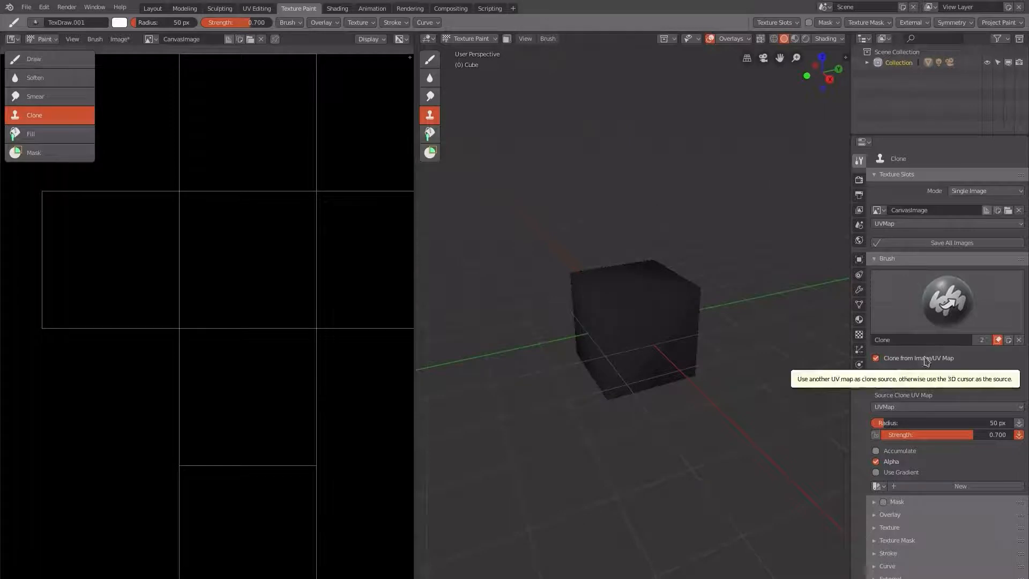
Set the clone source to Back.png with the Back UV map and raise the brush strength to 1.000.
left_click(878, 384)
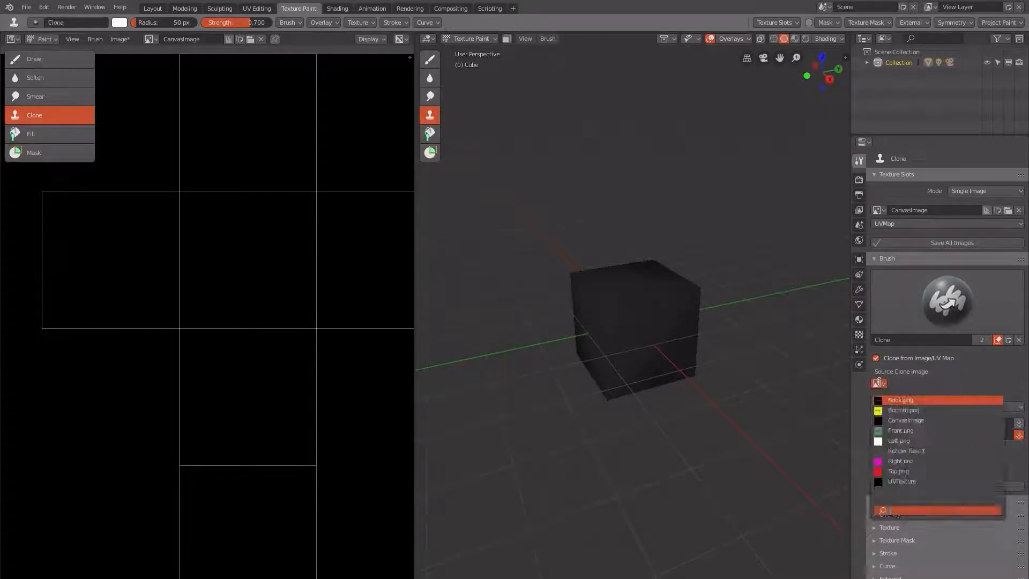
left_click(900, 400)
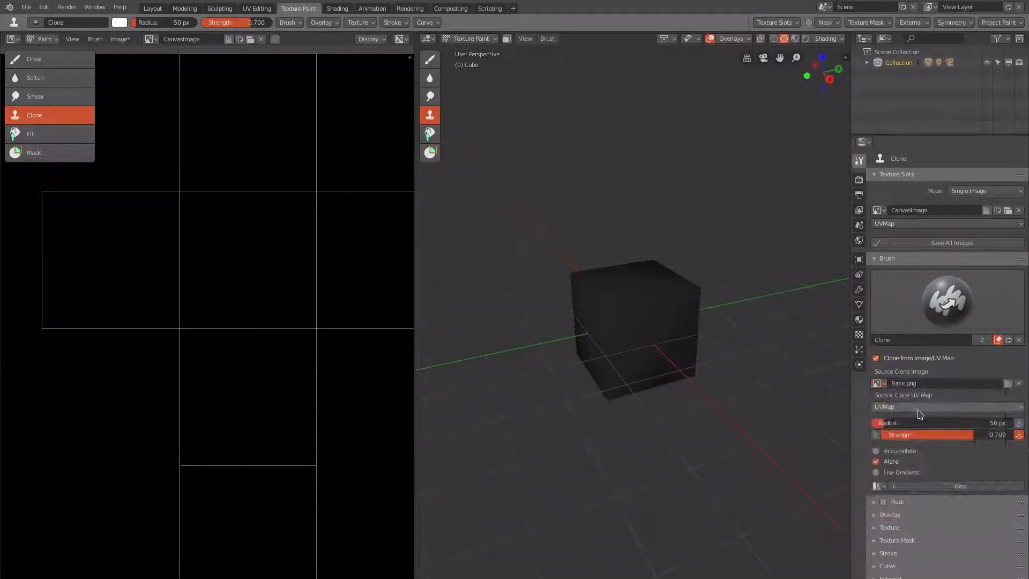
left_click(918, 408)
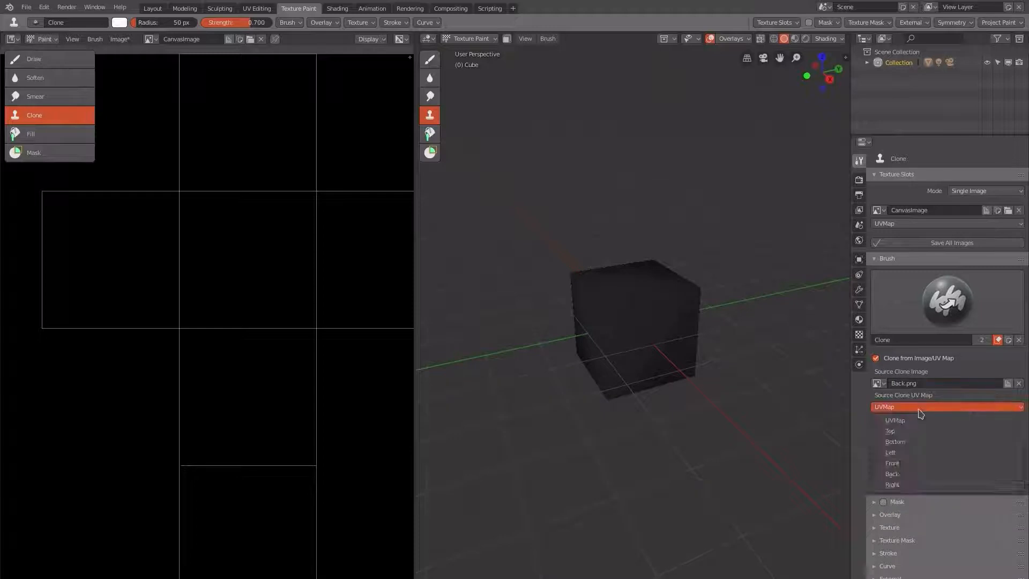
left_click(892, 473)
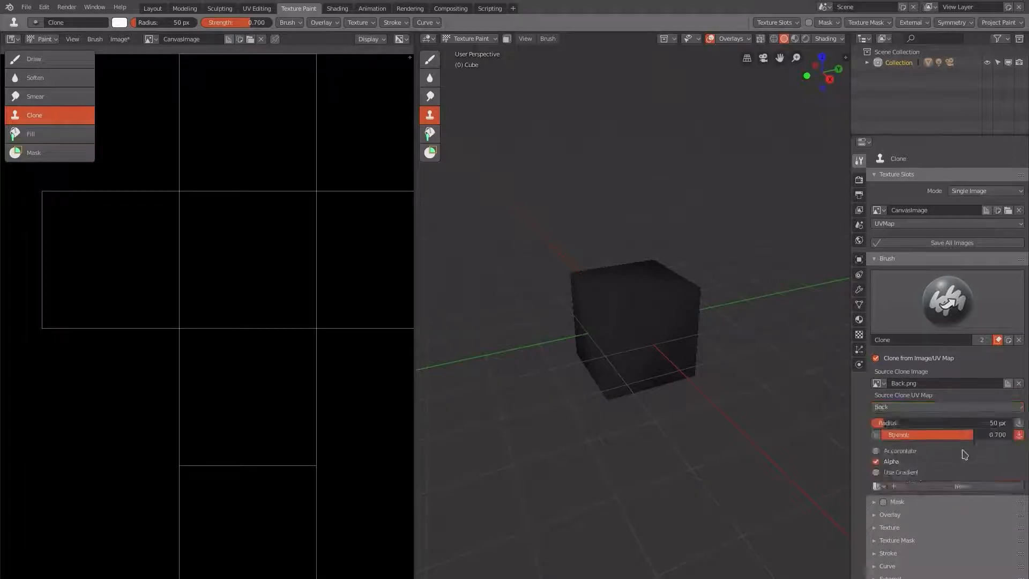
left_click_drag(967, 435, 1015, 435)
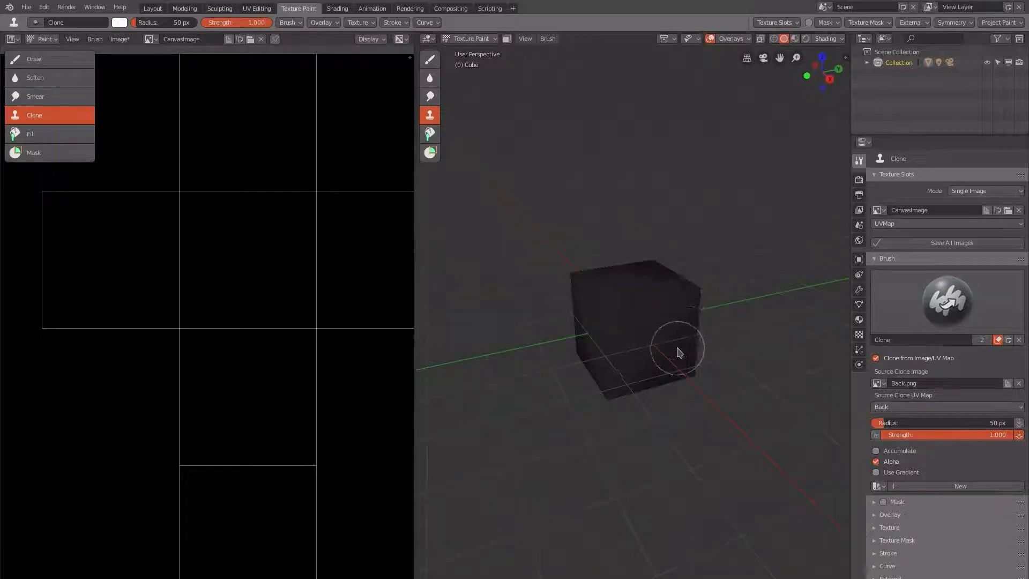
Clone the Back picture over the cube's whole back face in back orthographic view.
key("ctrl+KP_1")
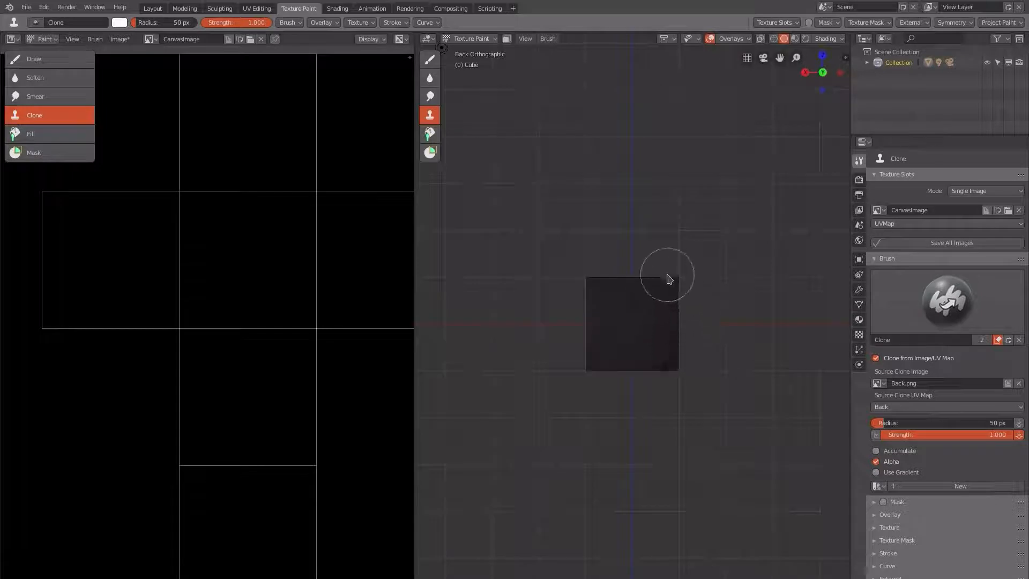
left_click_drag(668, 278, 664, 353)
mouse_move(664, 285)
left_mouse_down()
mouse_move(646, 246)
mouse_move(618, 360)
left_mouse_up()
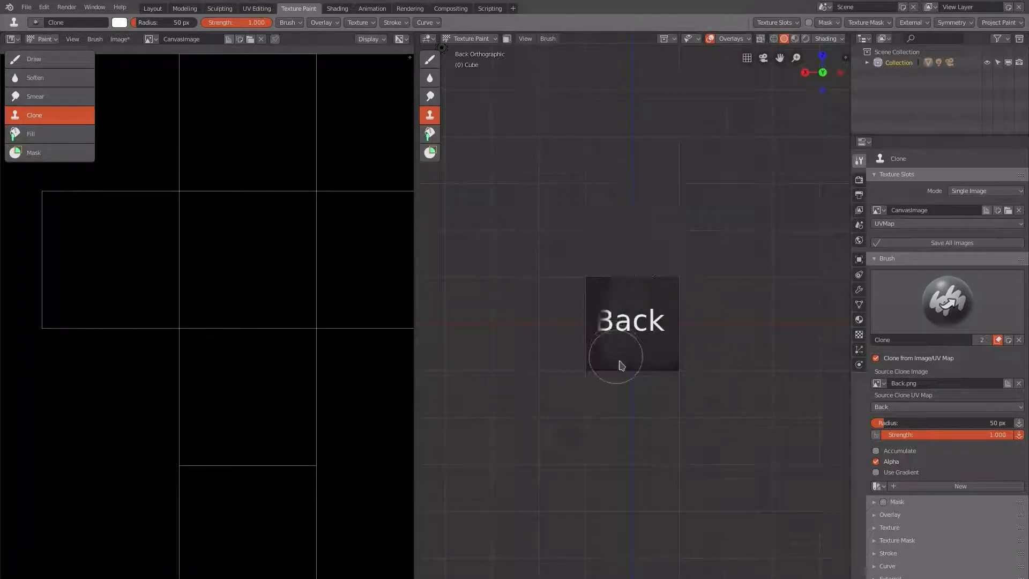
mouse_move(618, 267)
left_mouse_down()
mouse_move(602, 375)
mouse_move(625, 300)
mouse_move(624, 335)
left_mouse_up()
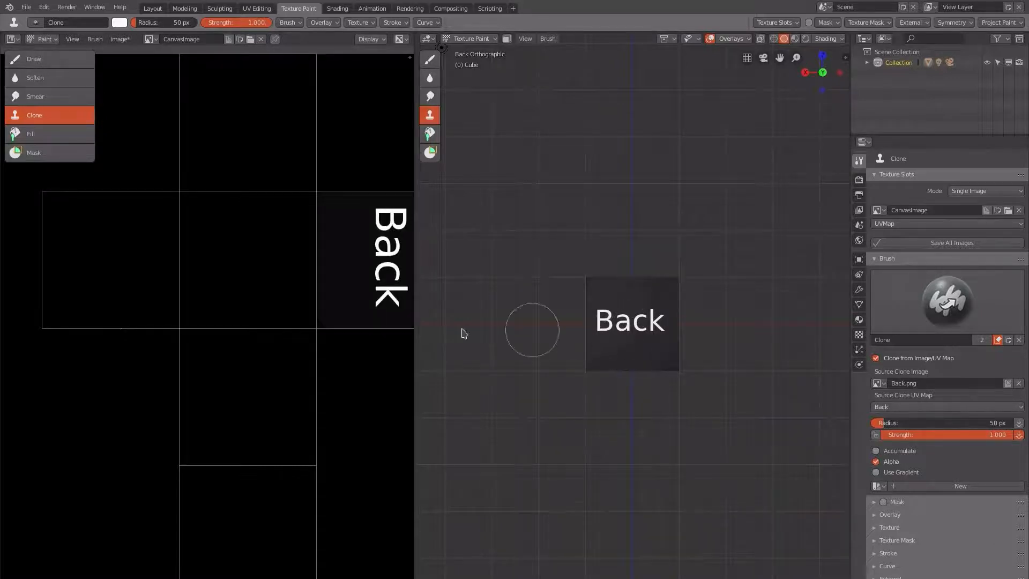
scroll(258, 320, "down", 4)
scroll(259, 319, "up", 3)
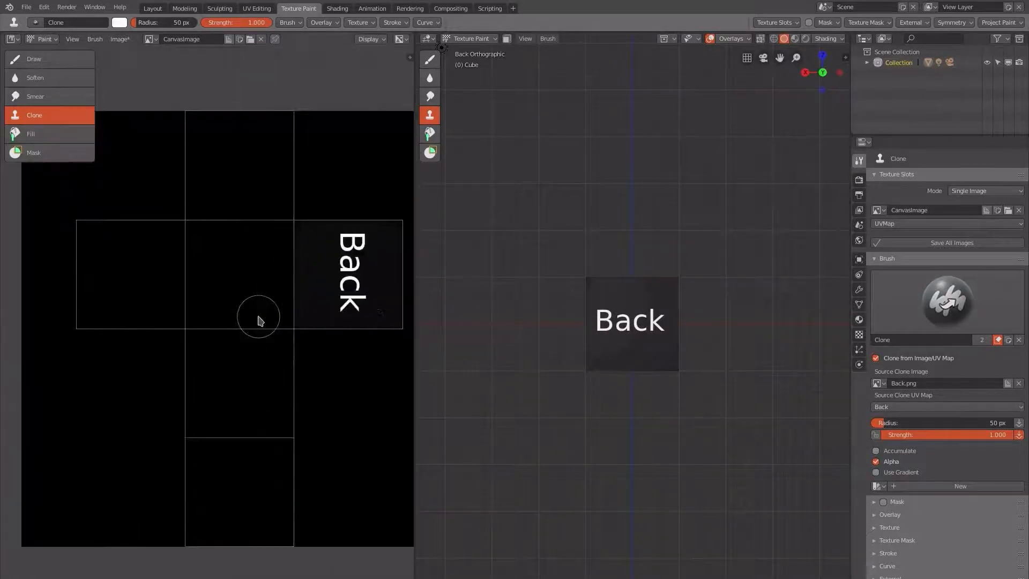
scroll(259, 317, "down", 1)
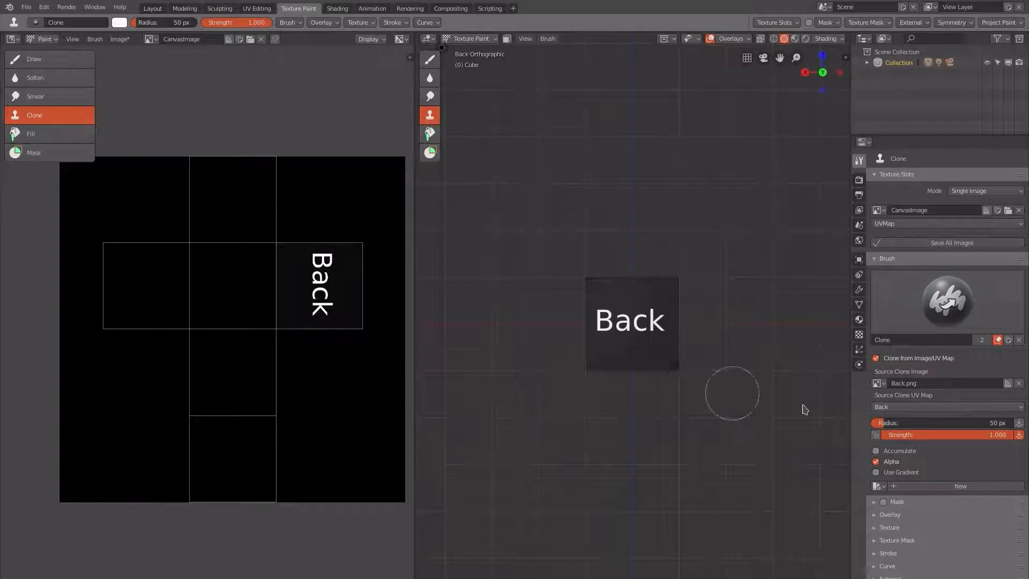
Set the clone source to Bottom.png with the Bottom UV map and paint the cube's bottom face in bottom orthographic view.
left_click(876, 383)
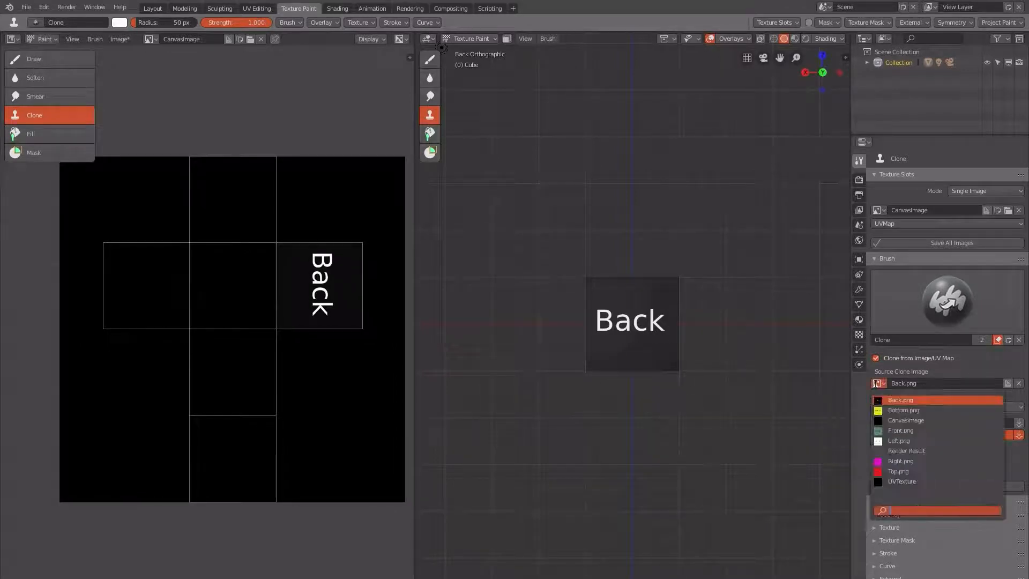
left_click(903, 410)
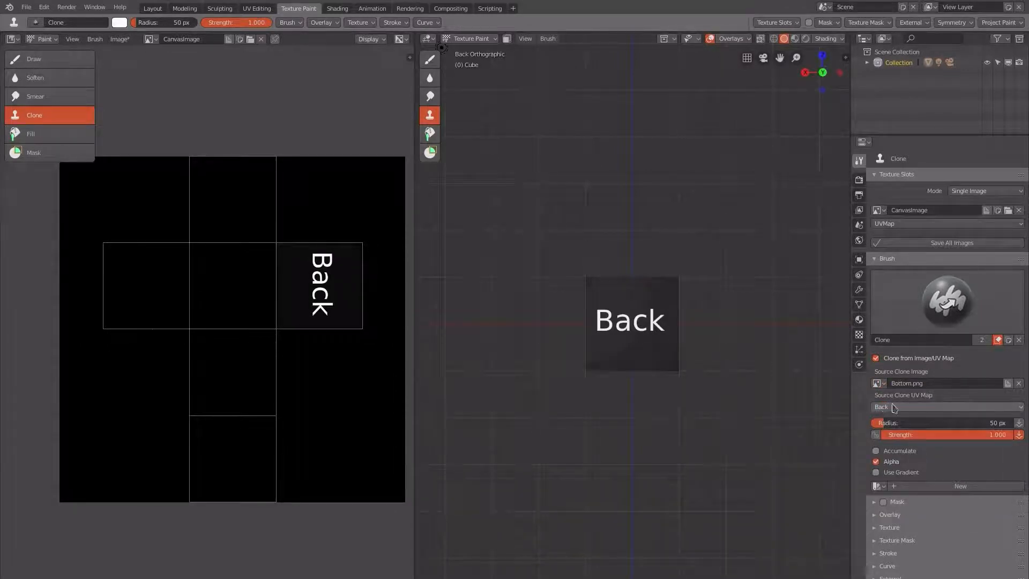
left_click(898, 408)
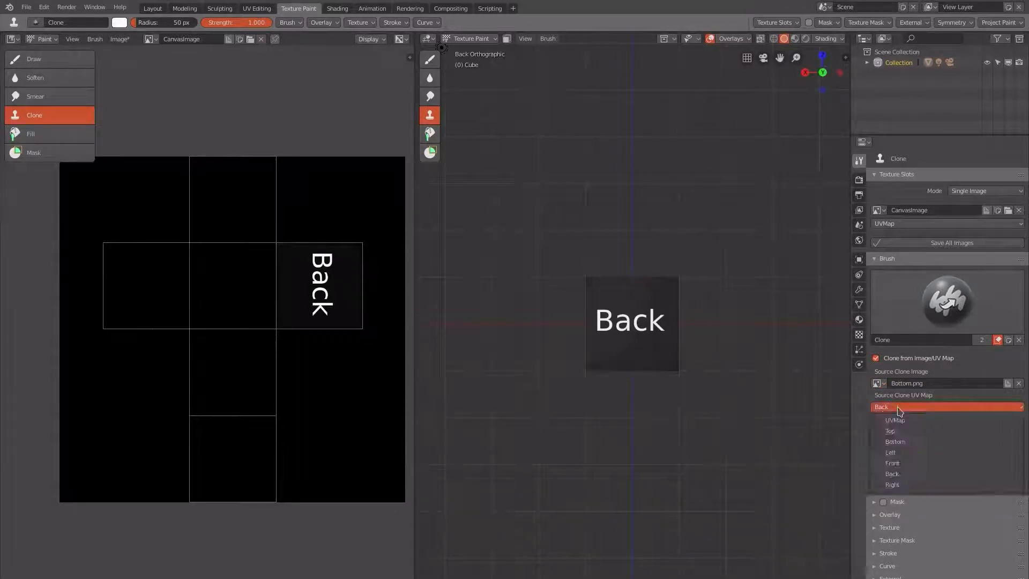
left_click(901, 445)
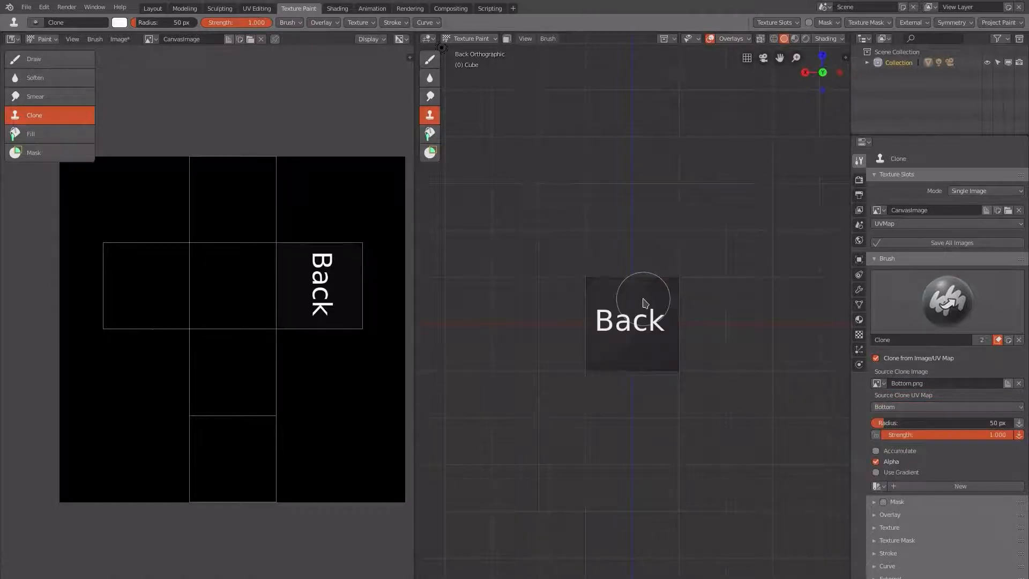
key("ctrl+KP_7")
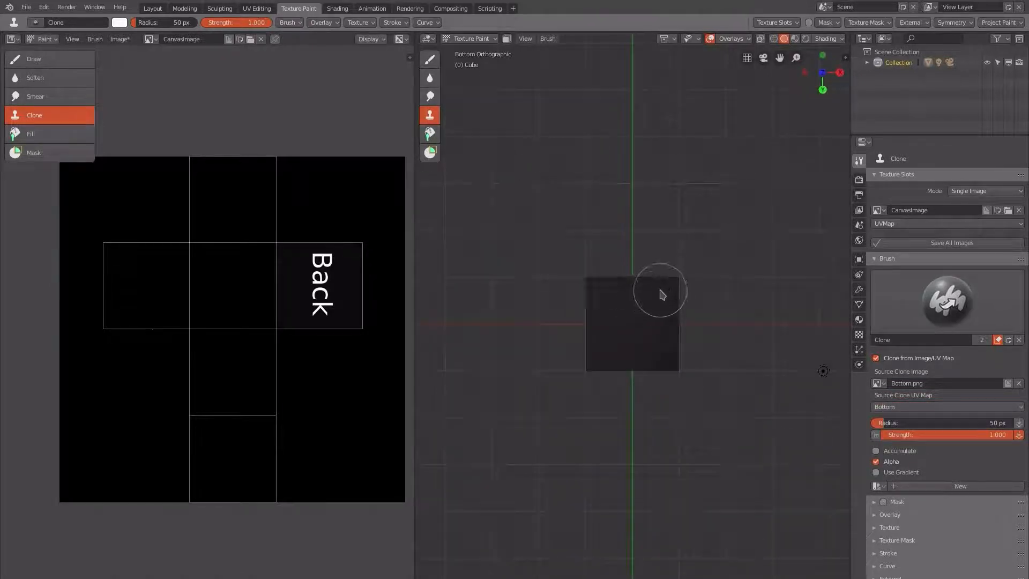
mouse_move(661, 291)
left_mouse_down()
mouse_move(669, 274)
mouse_move(673, 374)
mouse_move(642, 373)
mouse_move(600, 252)
mouse_move(602, 391)
left_mouse_up()
left_click_drag(584, 330, 580, 268)
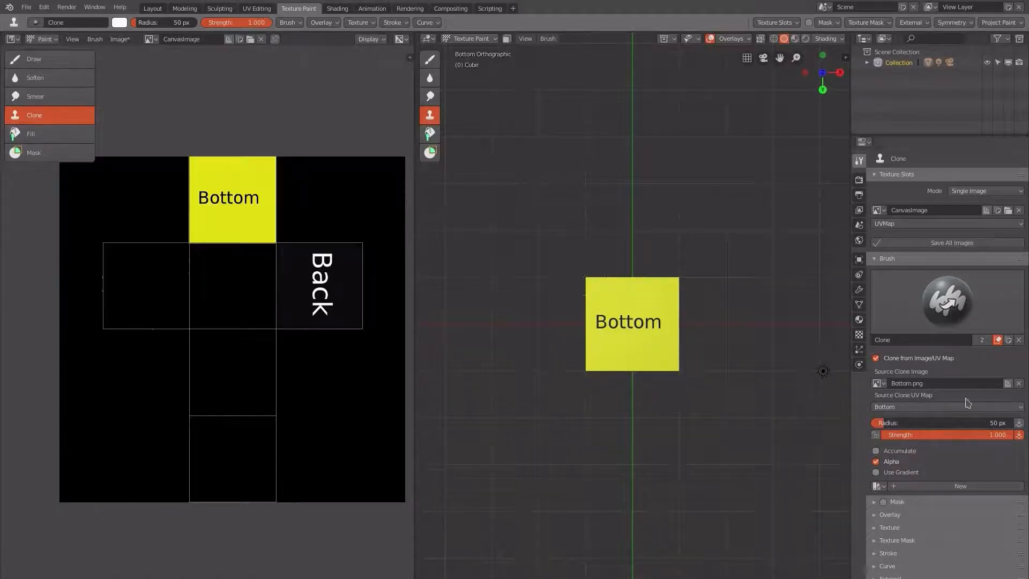
Set the clone source to Front.png with the Front UV map and paint the cube's front face in front orthographic view.
left_click(877, 384)
left_click(880, 431)
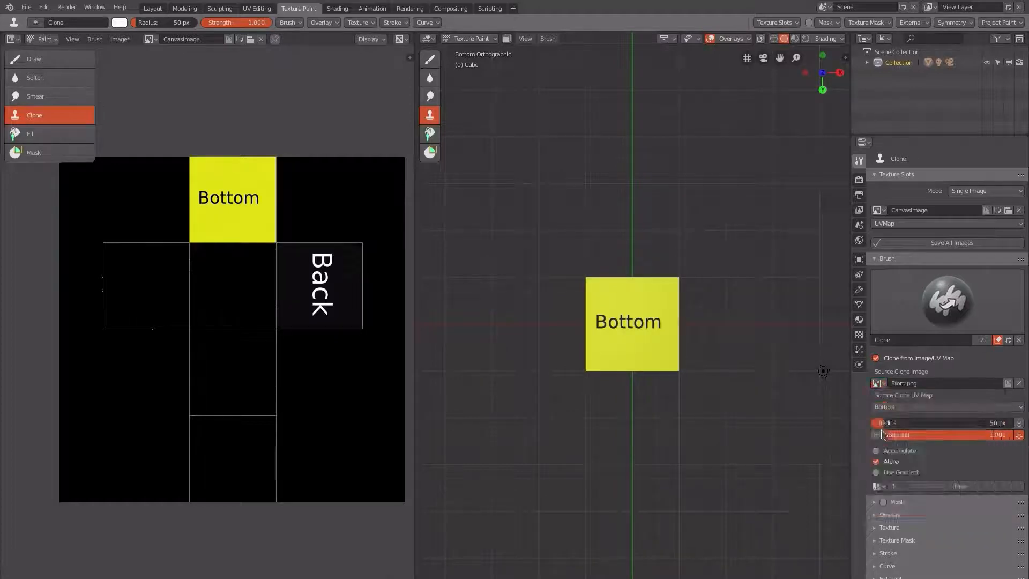
left_click(912, 407)
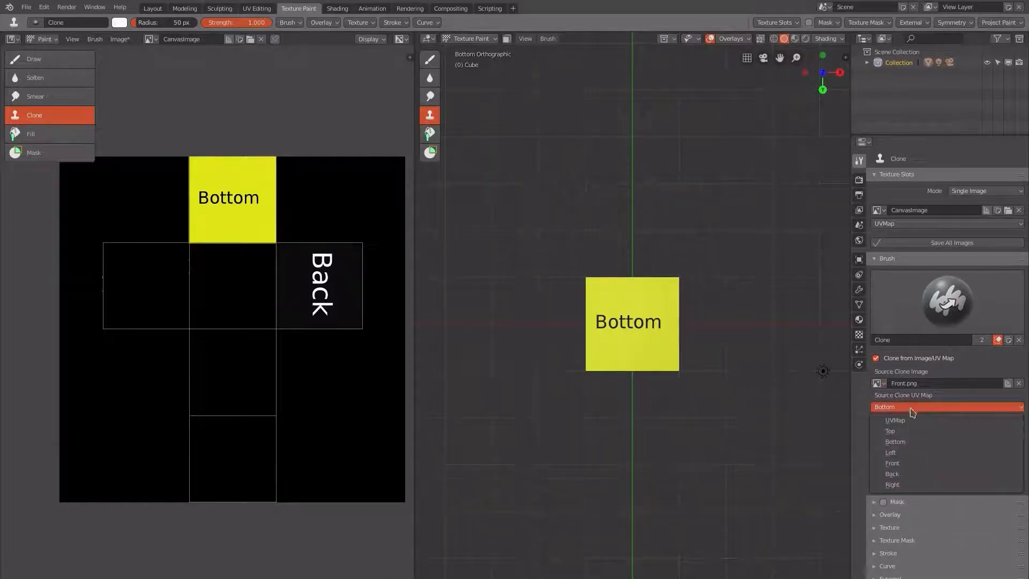
left_click(899, 463)
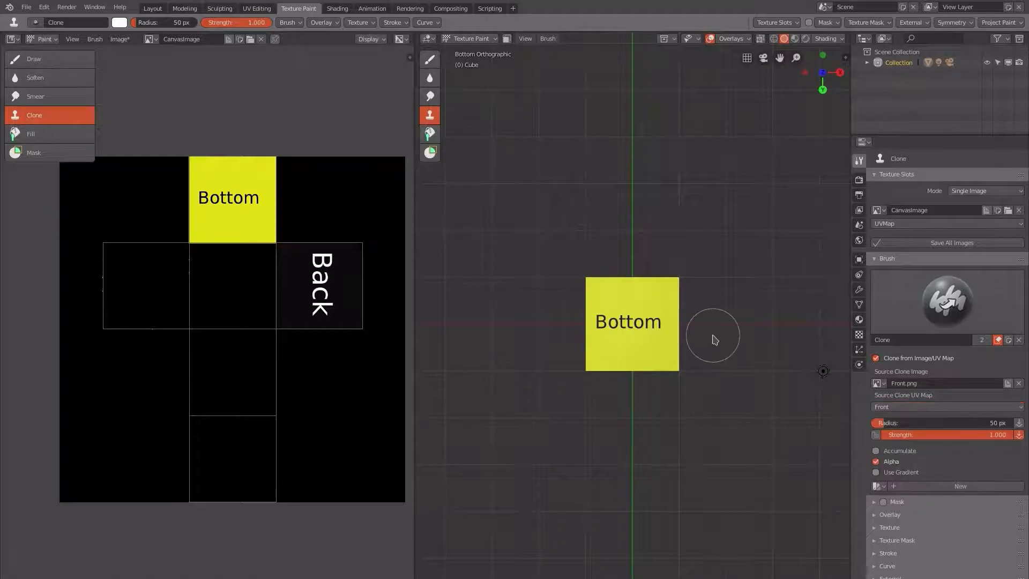
key("KP_1")
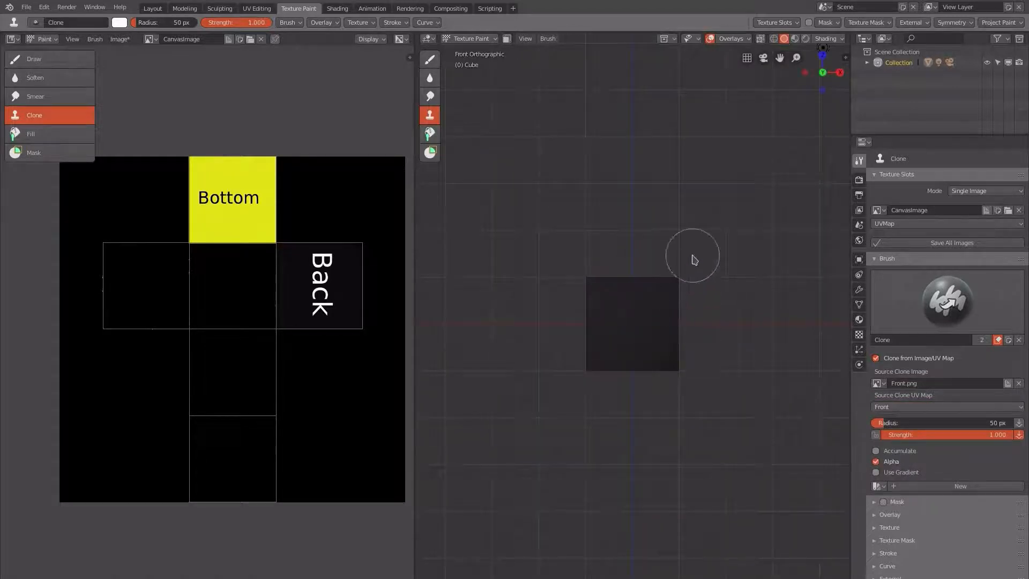
mouse_move(682, 266)
left_mouse_down()
mouse_move(664, 381)
mouse_move(666, 266)
mouse_move(658, 381)
mouse_move(646, 259)
mouse_move(614, 412)
mouse_move(631, 265)
mouse_move(616, 390)
mouse_move(600, 236)
mouse_move(586, 386)
mouse_move(616, 298)
mouse_move(610, 268)
mouse_move(581, 332)
left_mouse_up()
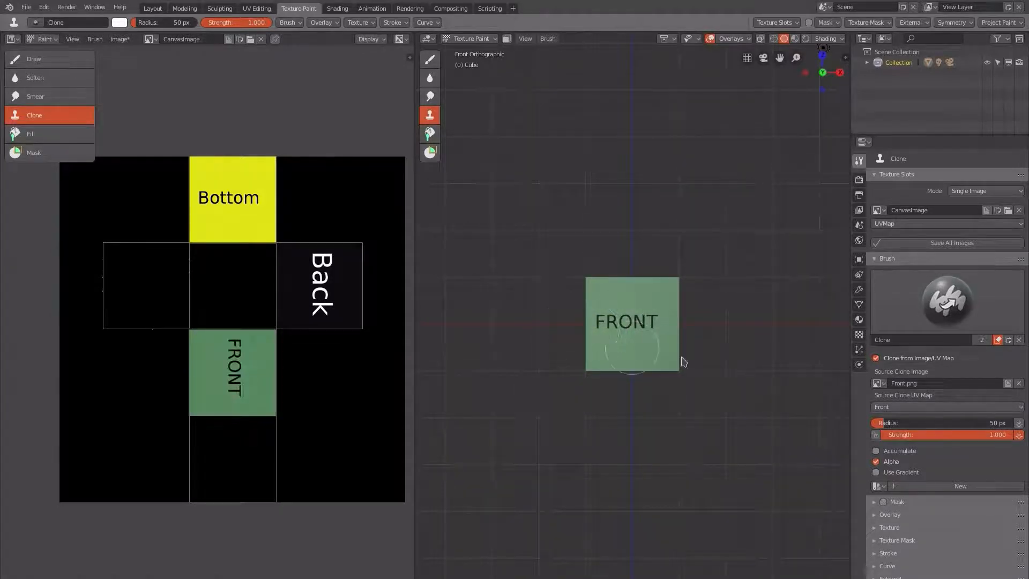
Set the clone source to Left.png with the Left UV map and paint the cube's left face in left orthographic view.
left_click(878, 383)
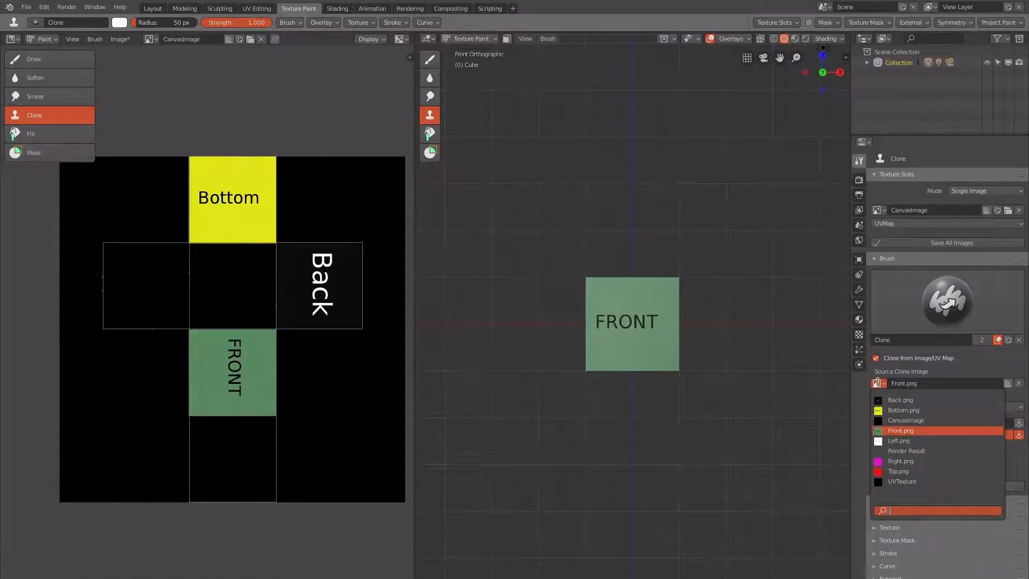
left_click(879, 441)
left_click(898, 407)
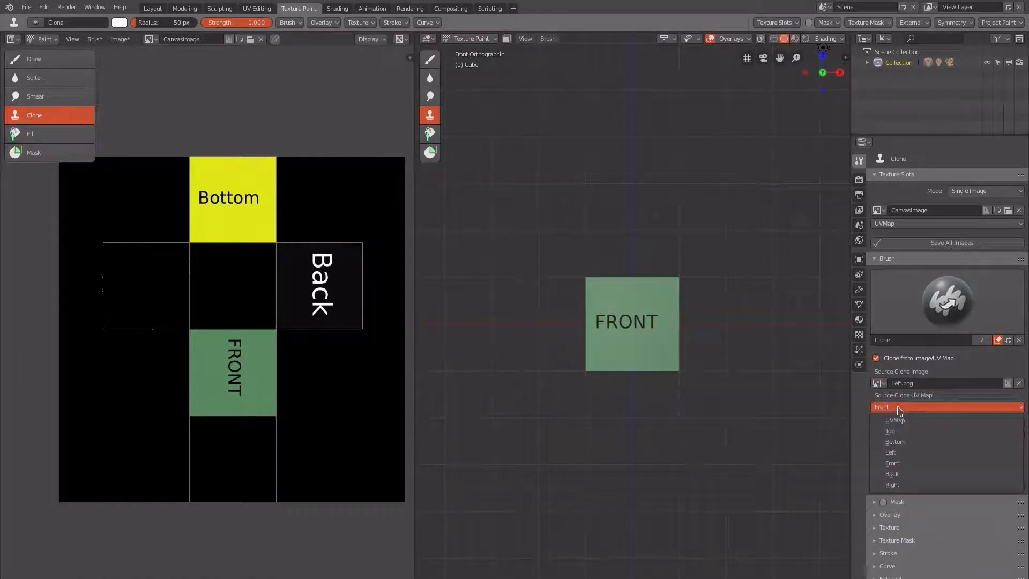
left_click(890, 453)
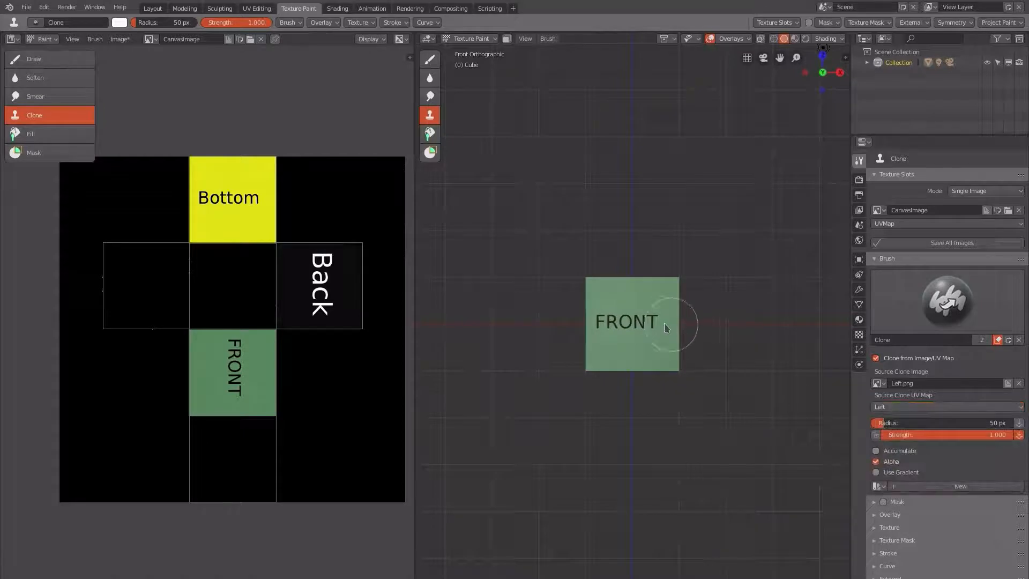
key("ctrl+KP_3")
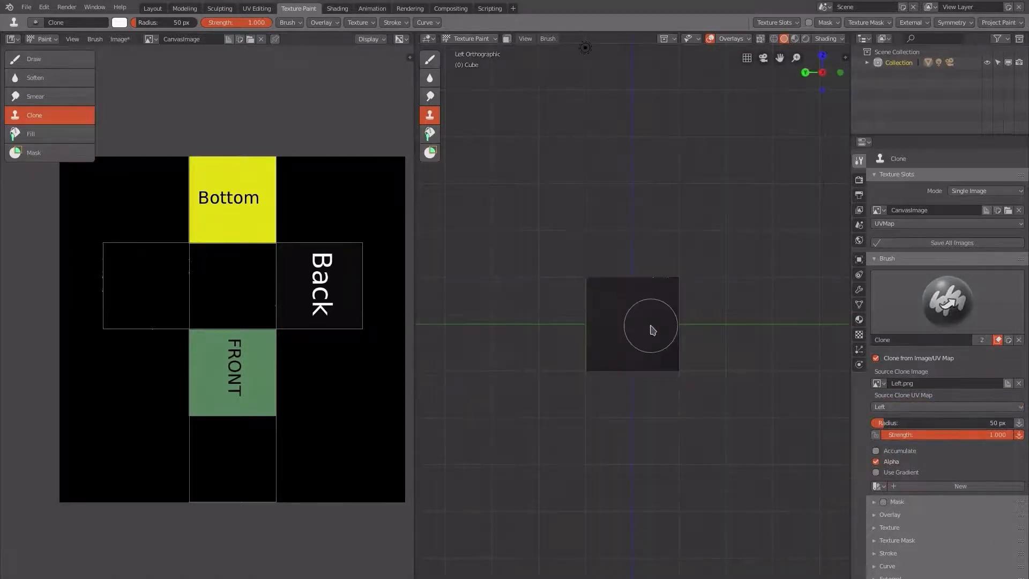
mouse_move(674, 271)
left_mouse_down()
mouse_move(639, 392)
mouse_move(639, 276)
mouse_move(656, 332)
mouse_move(629, 250)
mouse_move(616, 405)
mouse_move(592, 266)
mouse_move(573, 363)
mouse_move(611, 316)
left_mouse_up()
Enlarge the Clone brush radius to 124 px.
key("bracketright")
key("bracketright")
key("bracketright")
key("bracketright")
key("bracketright")
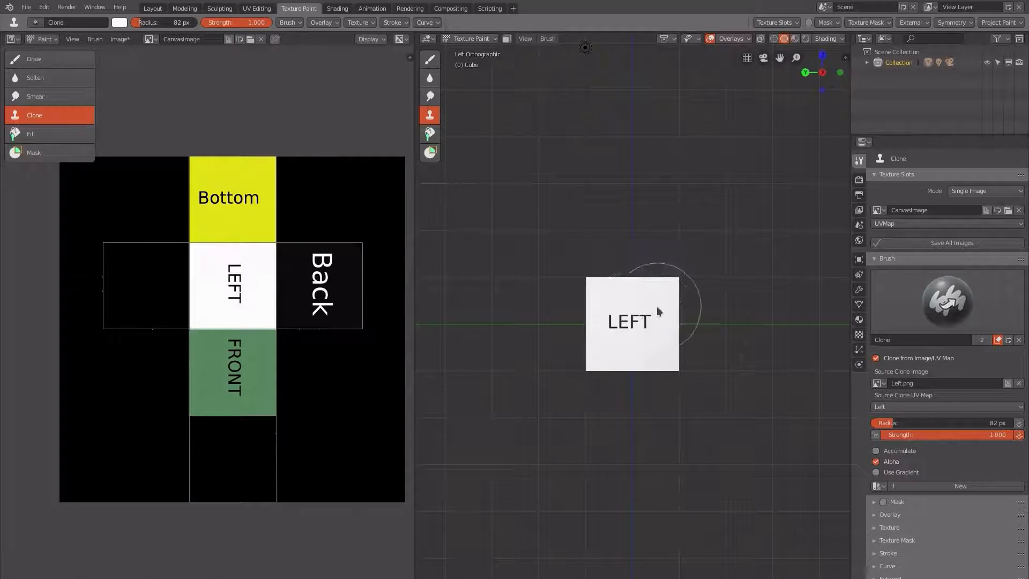
key("bracketright")
key("bracketright")
key("bracketright")
key("bracketright")
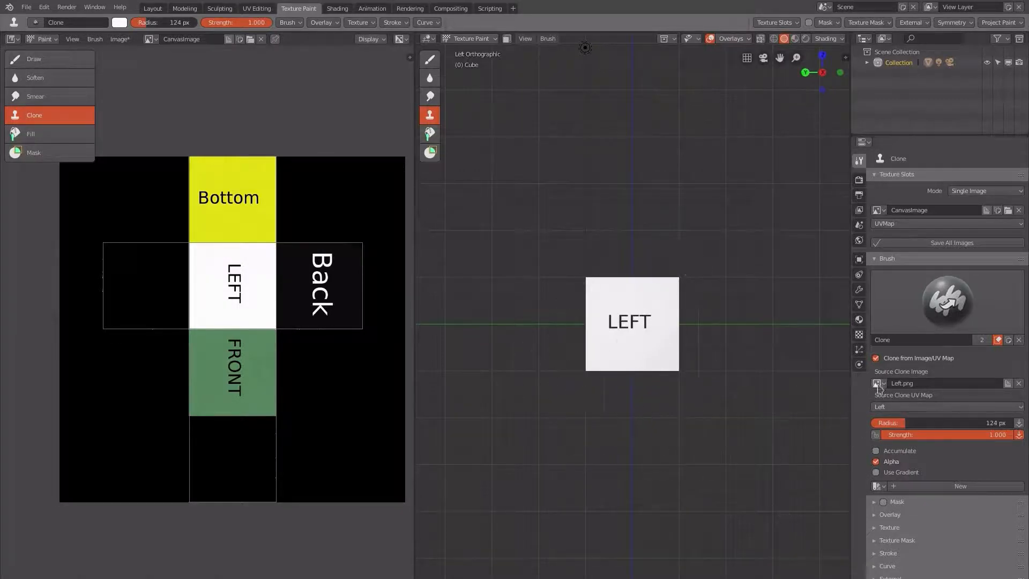
Set the clone source to Right.png with the Right UV map and paint the cube's right face in right orthographic view.
left_click(876, 384)
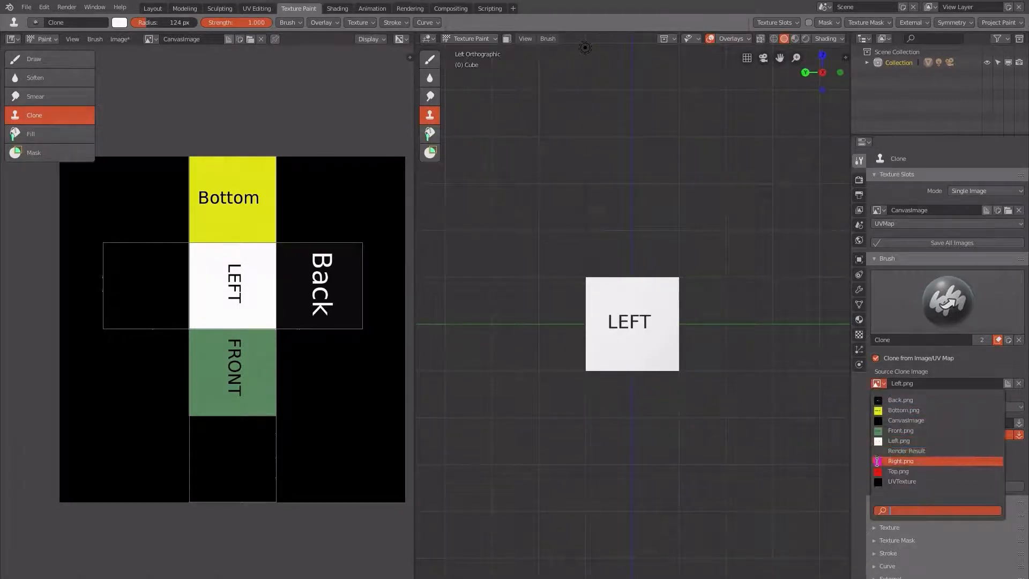
left_click(881, 461)
left_click(912, 407)
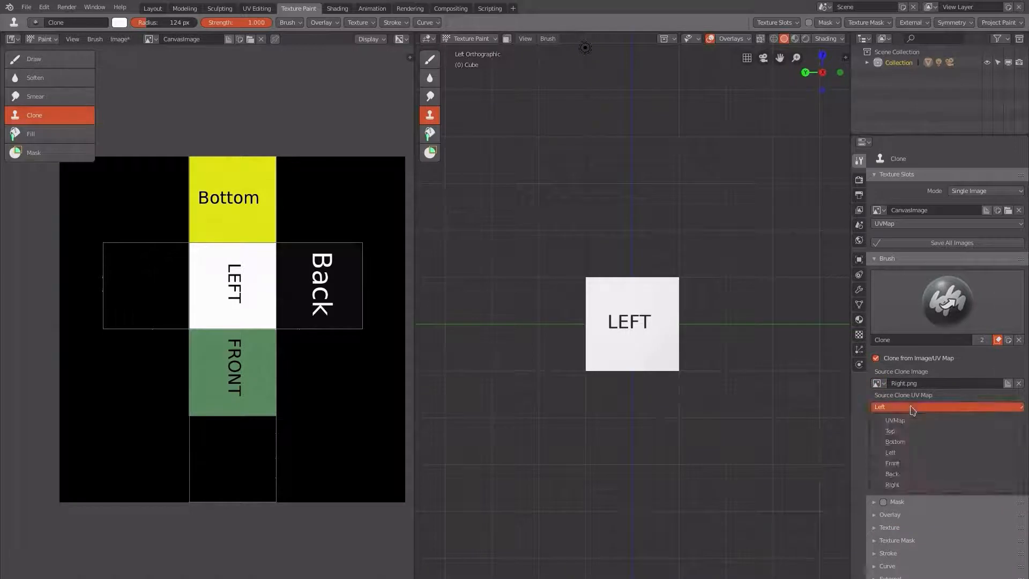
left_click(892, 484)
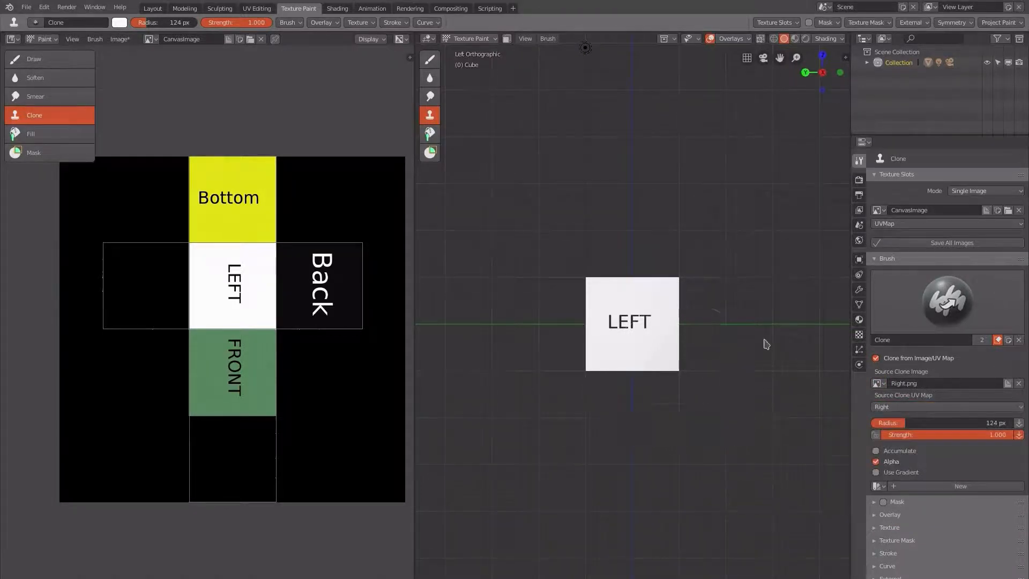
key("ctrl+KP_3")
mouse_move(673, 268)
left_mouse_down()
mouse_move(643, 387)
mouse_move(610, 241)
left_mouse_up()
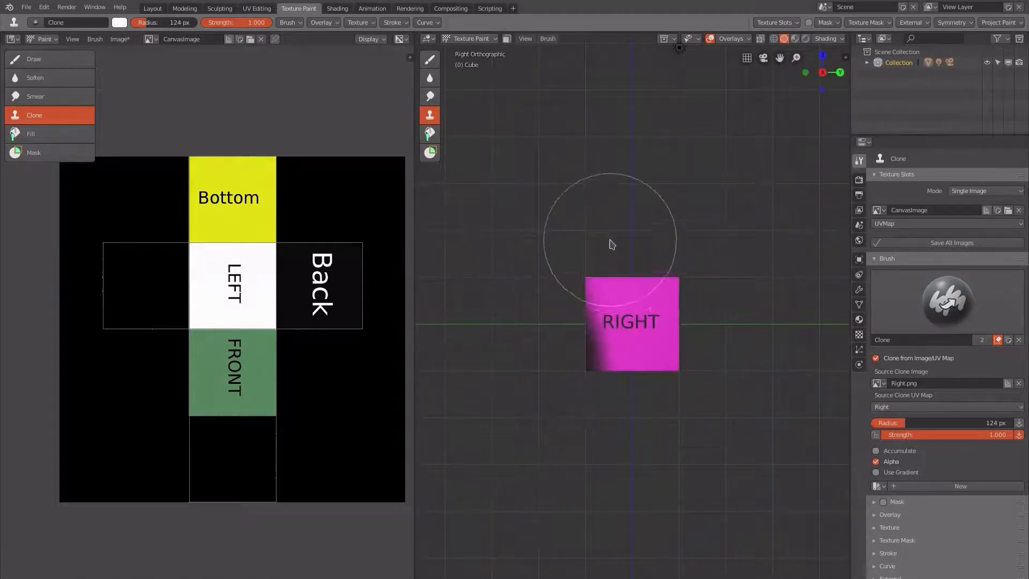
left_click_drag(553, 381, 585, 322)
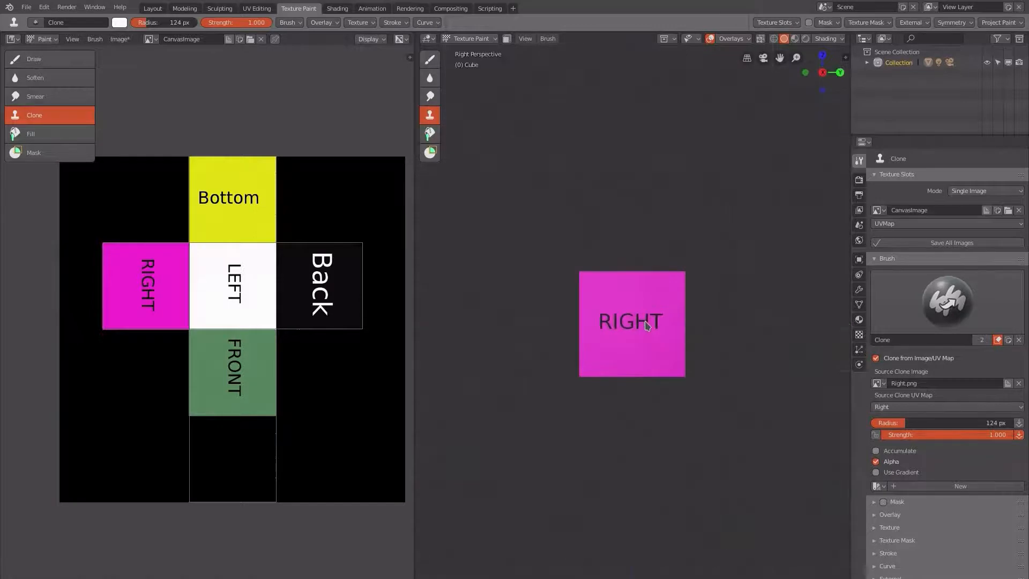
middle_click_drag(646, 325, 644, 329)
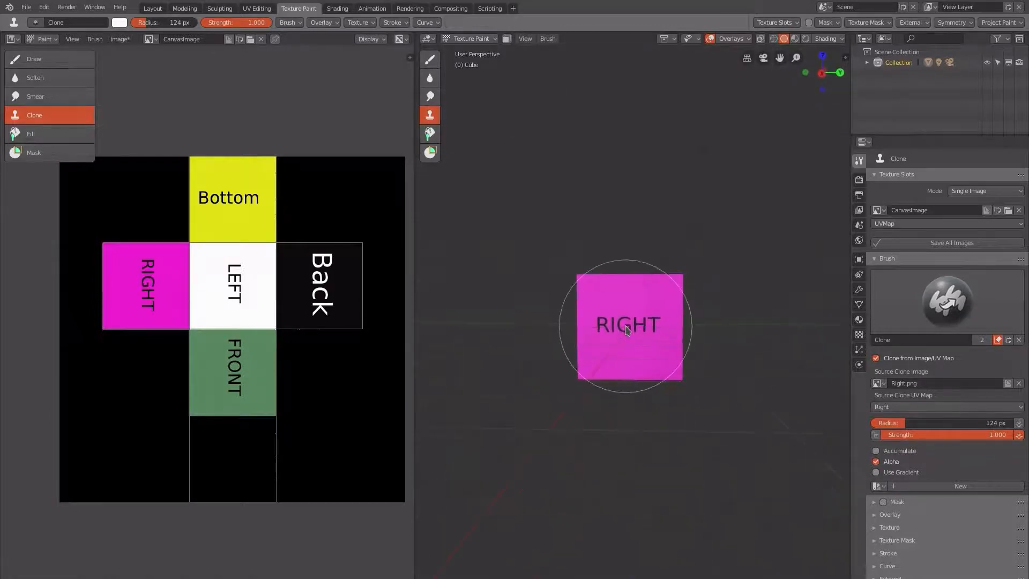
key("KP_3")
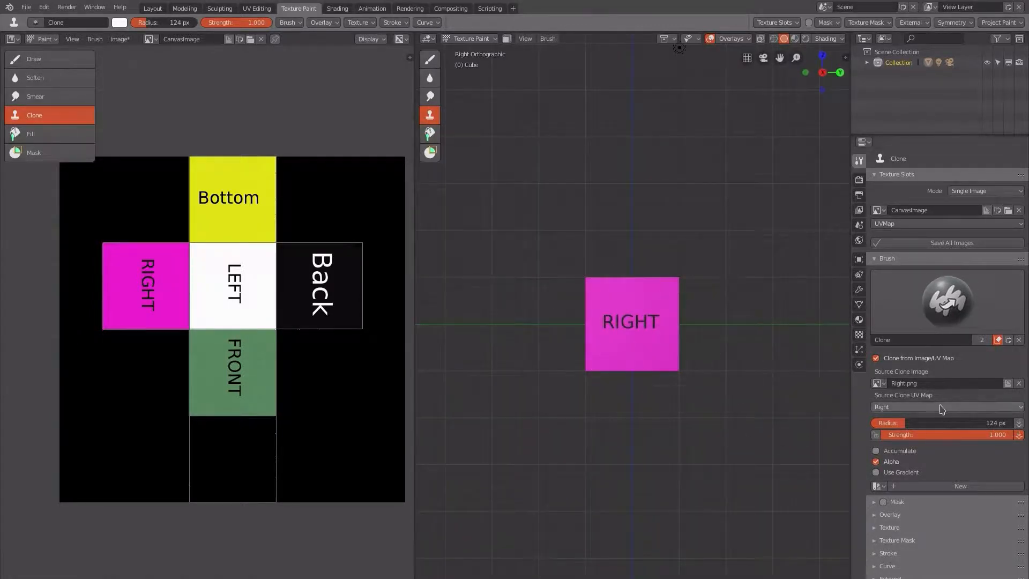
Set the clone source to Top.png with the Top UV map and paint the cube's top face in top orthographic view.
left_click(878, 383)
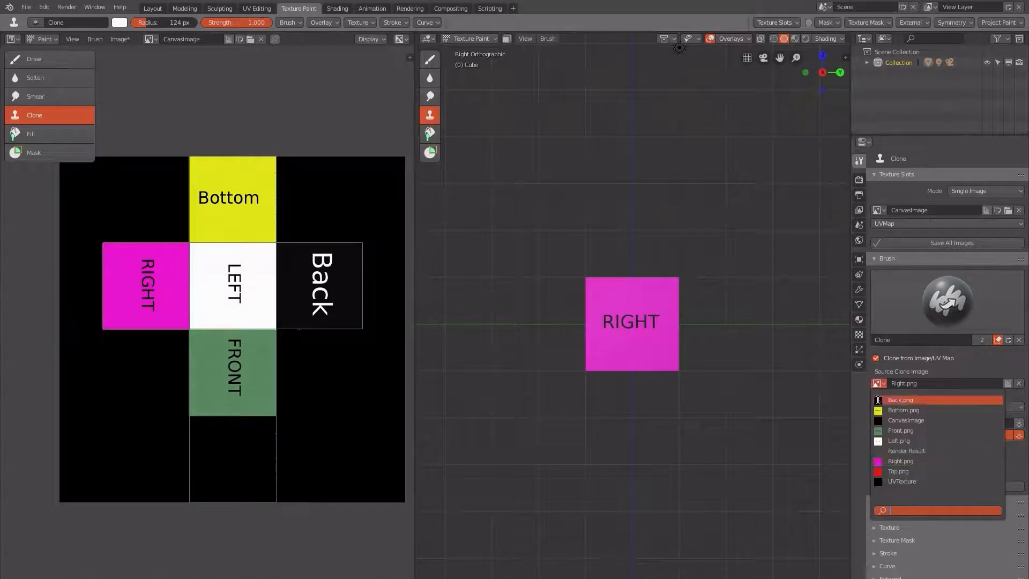
left_click(887, 471)
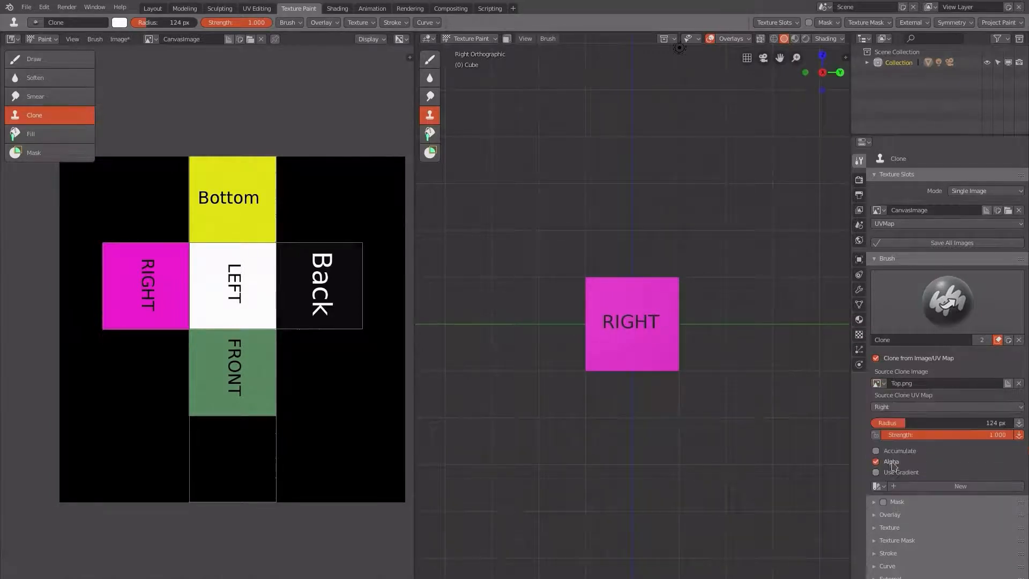
left_click(908, 408)
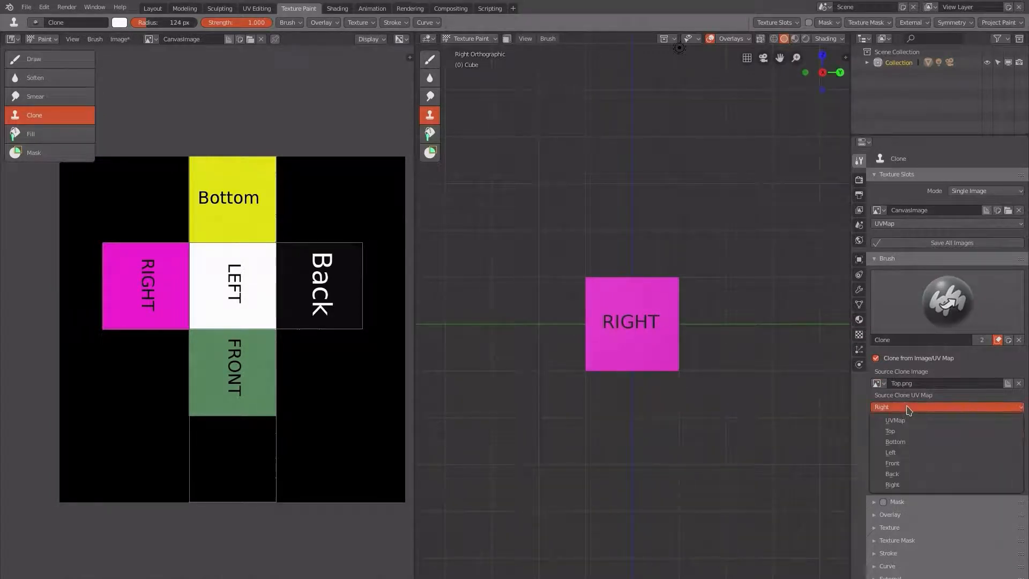
left_click(899, 433)
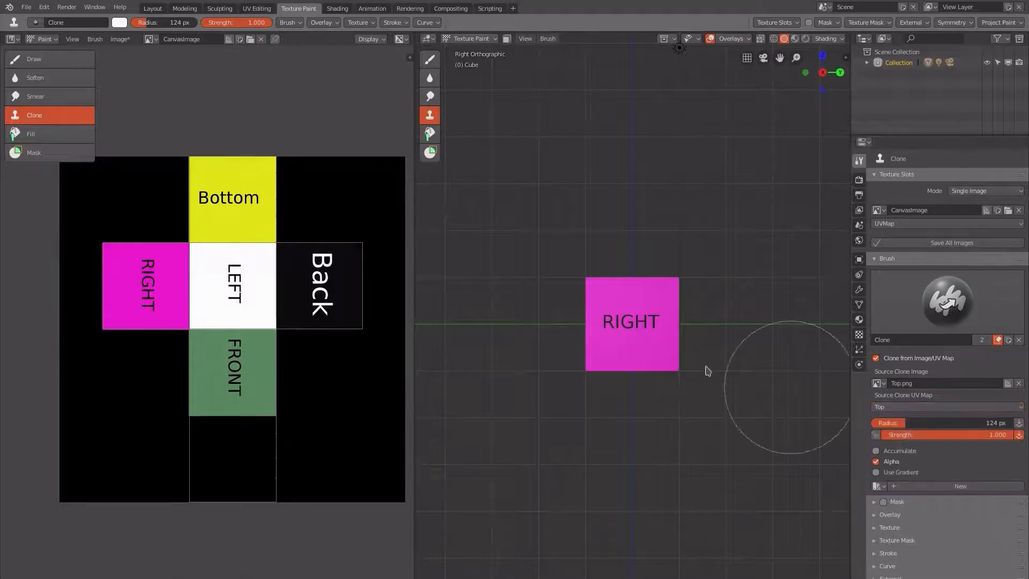
key("KP_7")
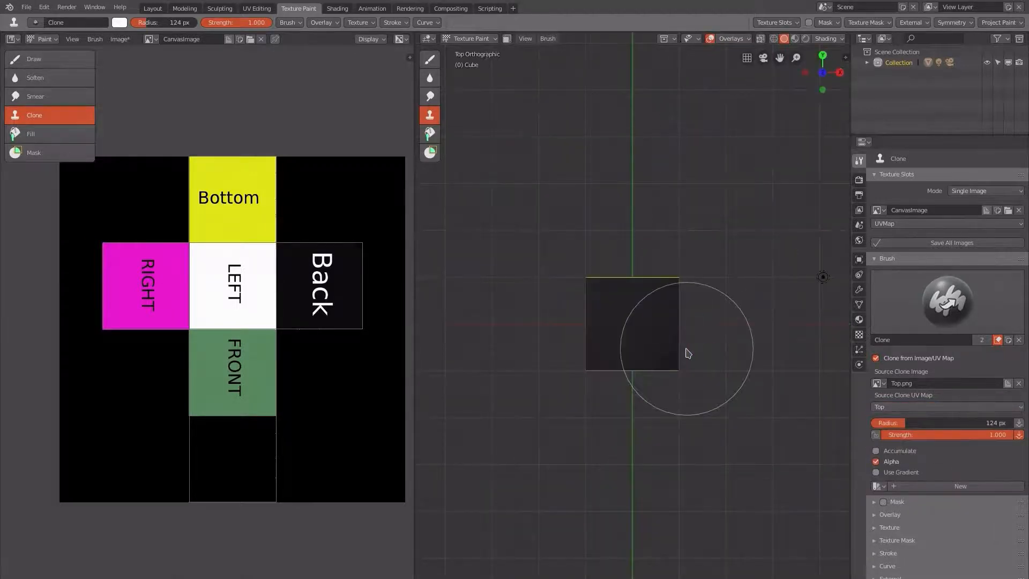
mouse_move(686, 242)
left_mouse_down()
mouse_move(657, 285)
mouse_move(672, 300)
mouse_move(624, 404)
mouse_move(590, 269)
mouse_move(647, 364)
left_mouse_up()
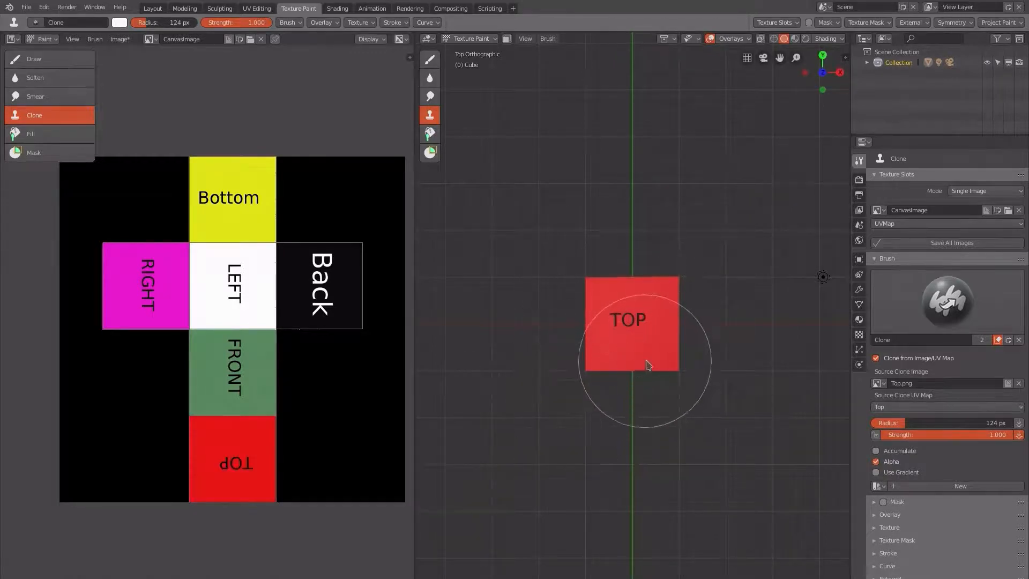
mouse_move(643, 374)
middle_mouse_down()
mouse_move(650, 200)
mouse_move(831, 156)
mouse_move(822, 321)
mouse_move(657, 193)
mouse_move(652, 404)
mouse_move(652, 368)
mouse_move(553, 248)
mouse_move(529, 325)
mouse_move(718, 280)
mouse_move(584, 267)
mouse_move(682, 262)
mouse_move(593, 280)
mouse_move(551, 219)
middle_mouse_up()
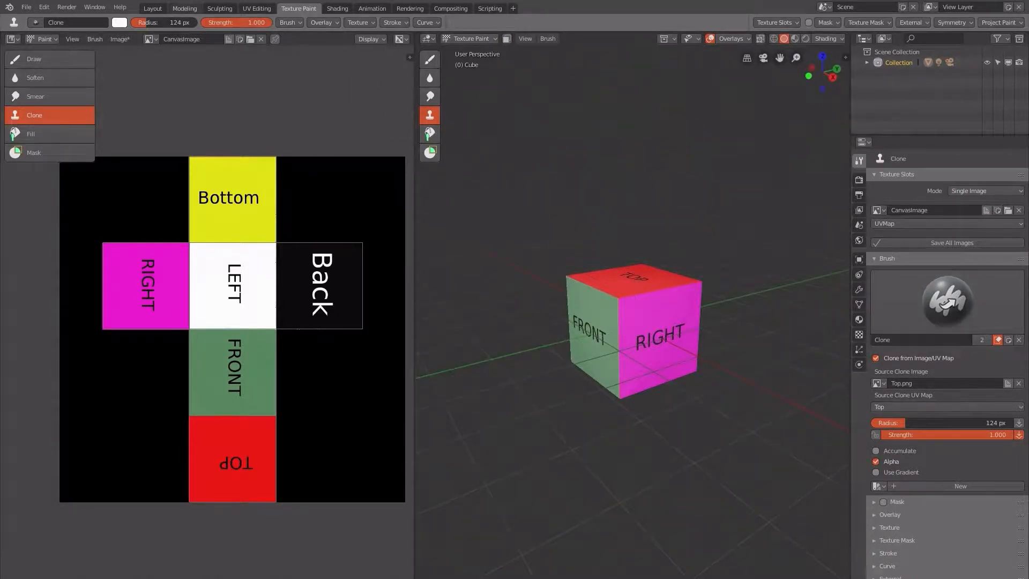
Save the scene as ProjectPaint-00.blend in the Blender280 folder, overwriting the existing file.
left_click(25, 9)
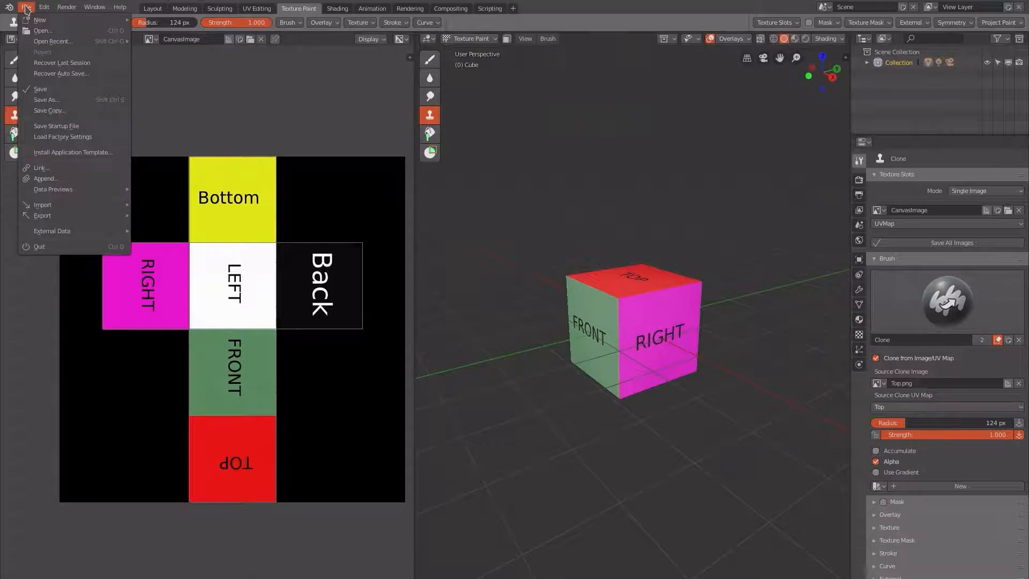
left_click(55, 102)
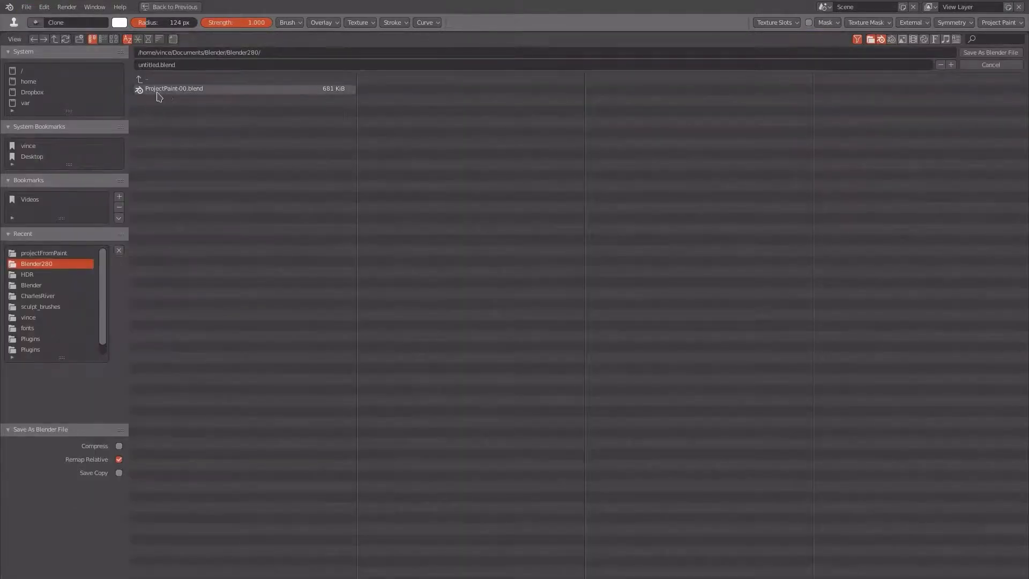
left_click(172, 92)
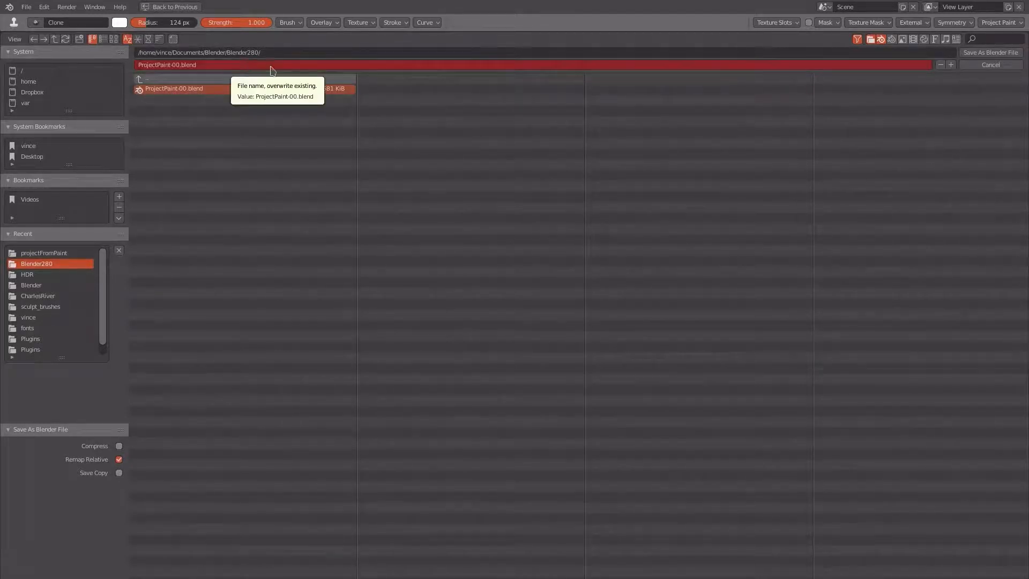
left_click(992, 54)
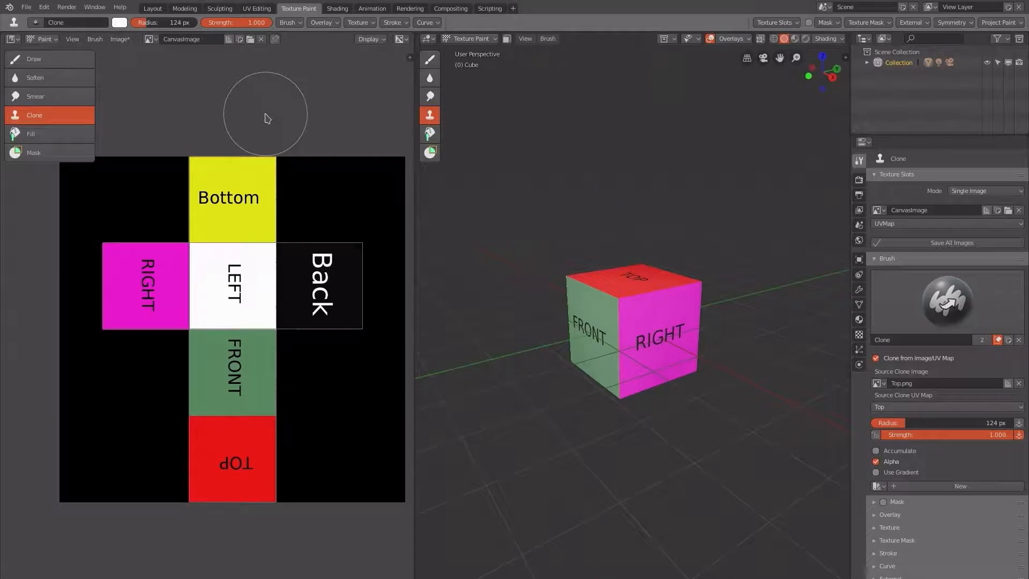
Export the scene in COLLADA format as ProjectPaint-00.dae, overwriting the existing file in the Blender280 folder.
left_click(25, 8)
mouse_move(40, 215)
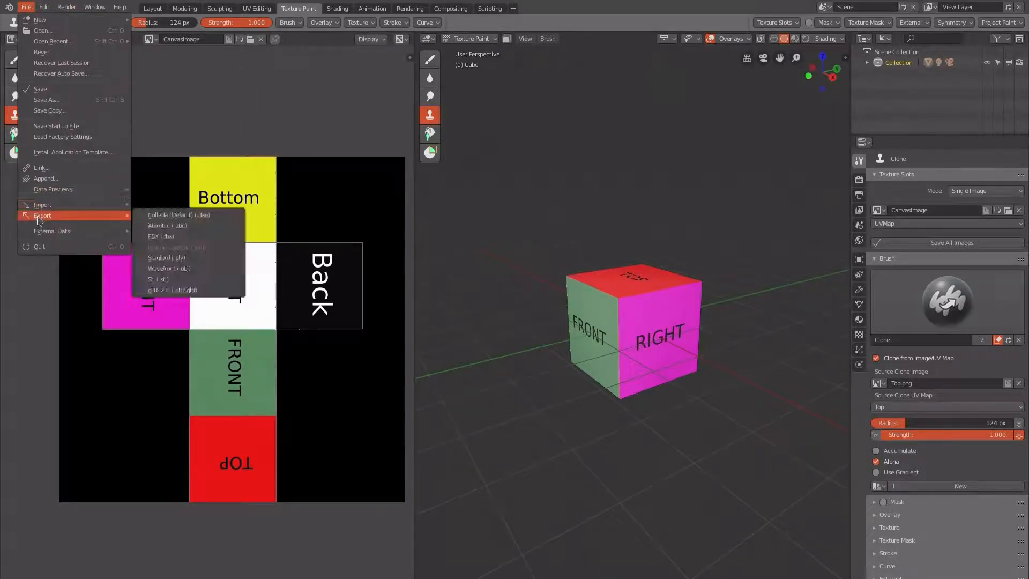
left_click(181, 216)
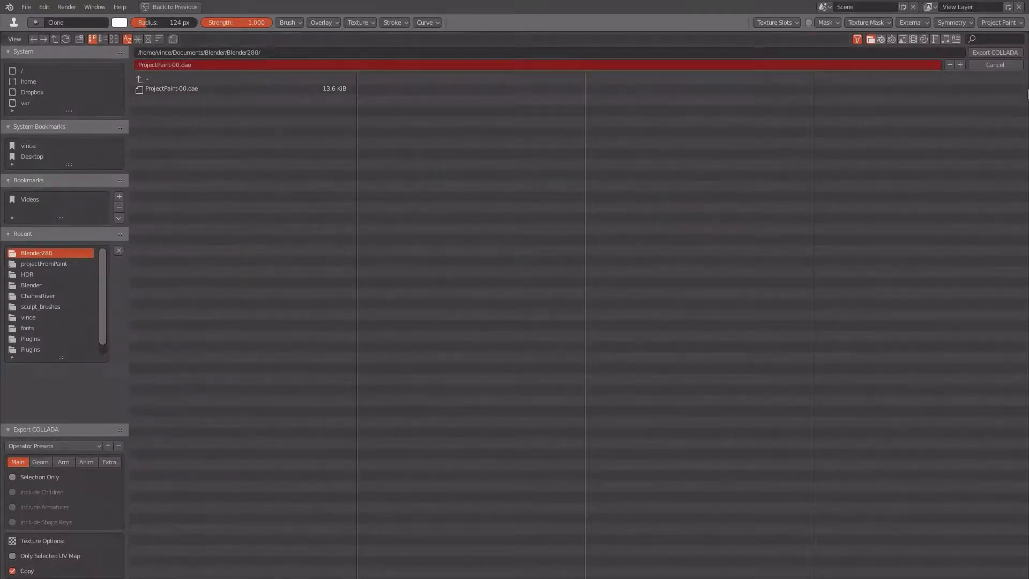
left_click(999, 54)
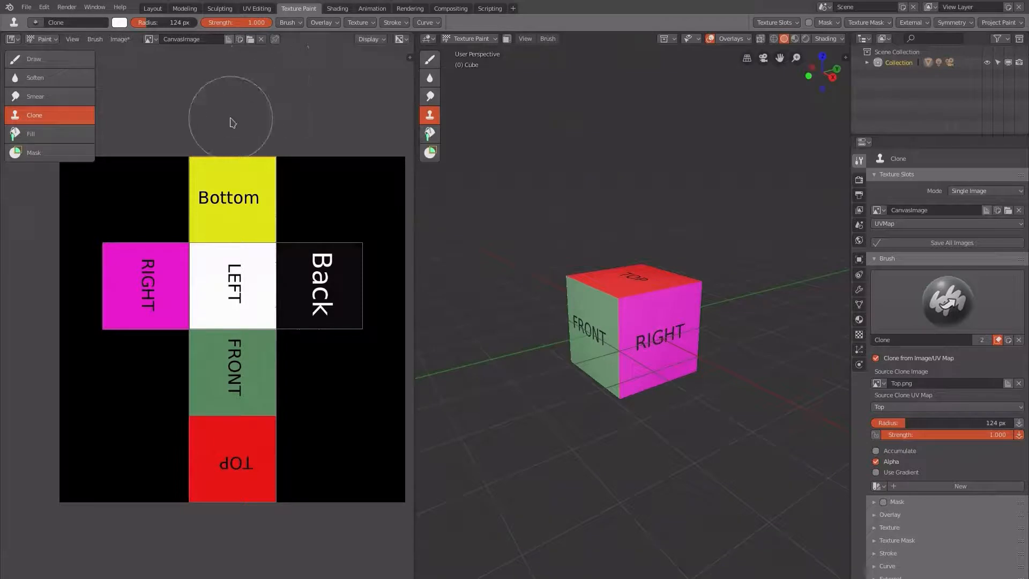
Save the painted CanvasImage texture as Canvas.png in PNG format, overwriting the existing file.
left_click(119, 39)
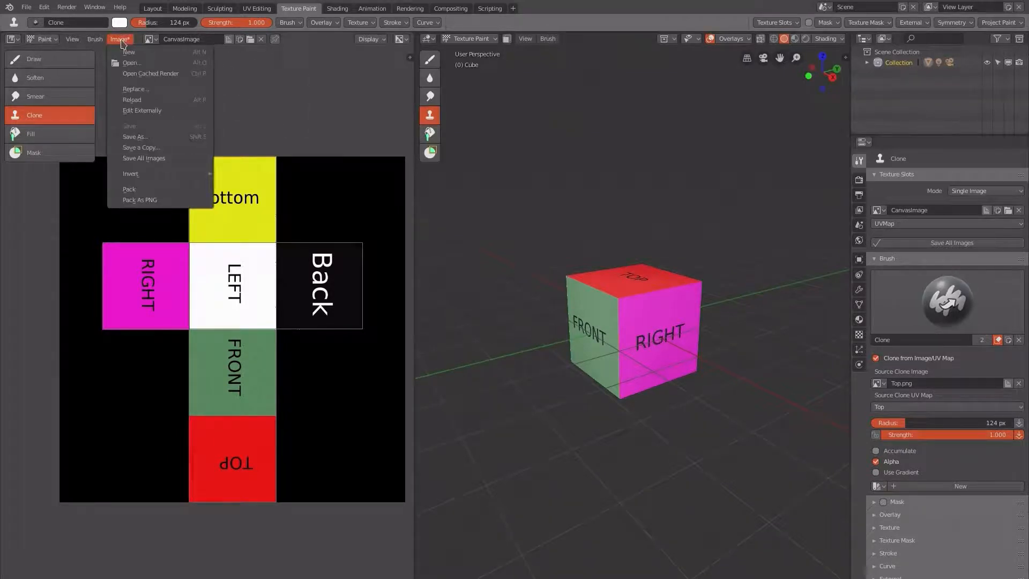
left_click(130, 138)
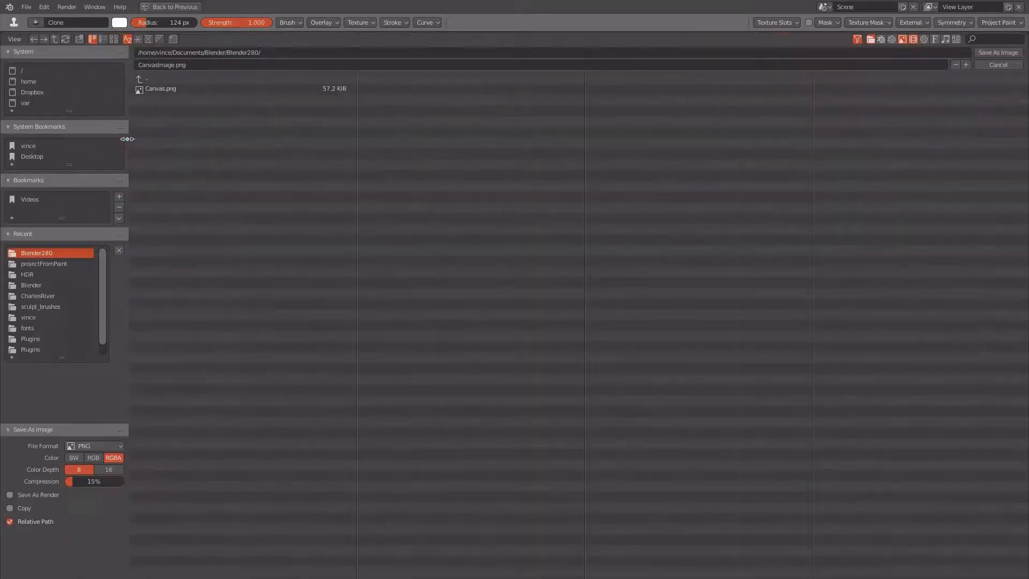
left_click(169, 90)
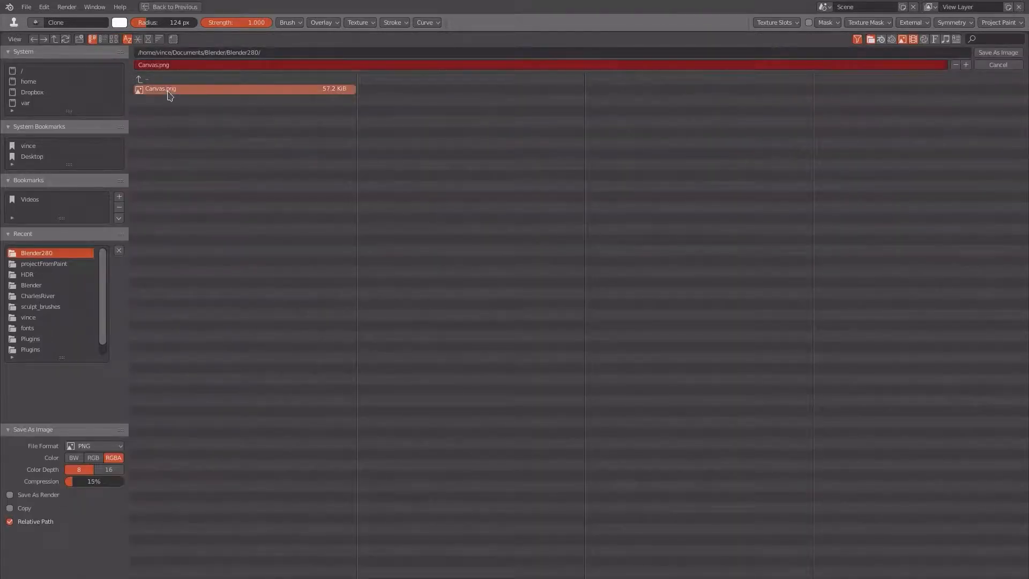
left_click(995, 54)
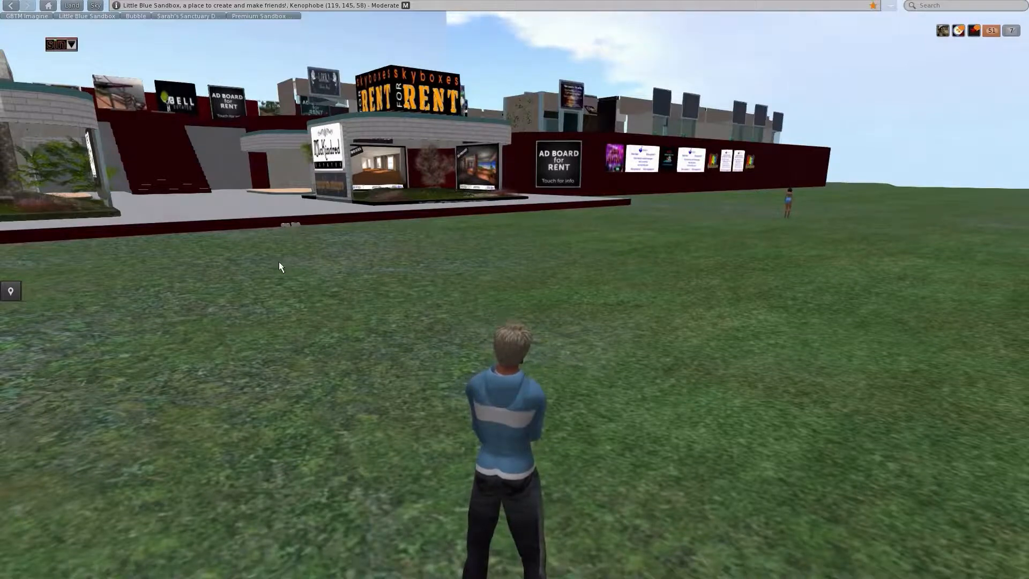
Switch to the Second Life viewer and load the exported cube into the mesh model upload window.
left_click(96, 1)
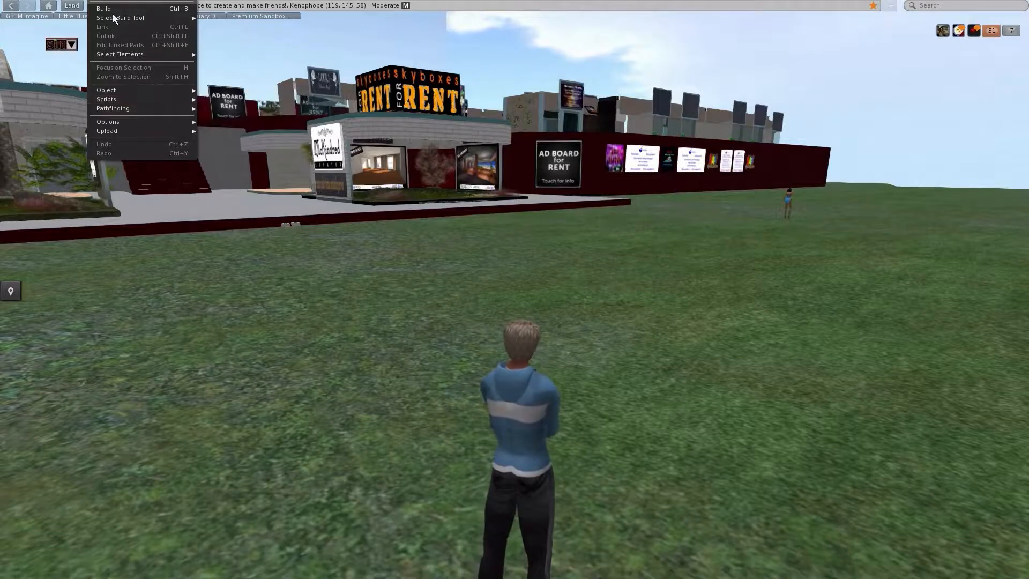
mouse_move(112, 138)
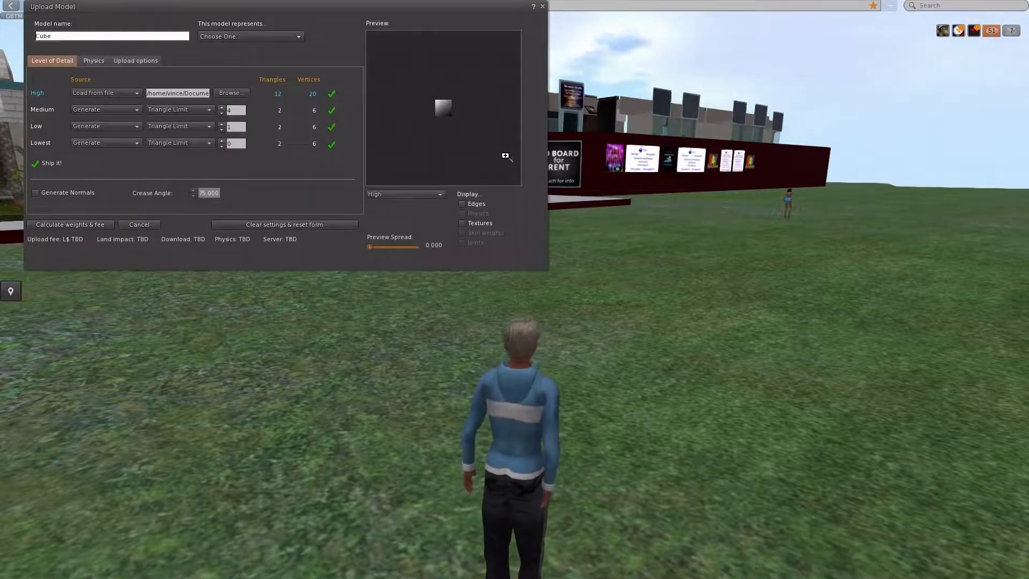
scroll(410, 133, "up", 5)
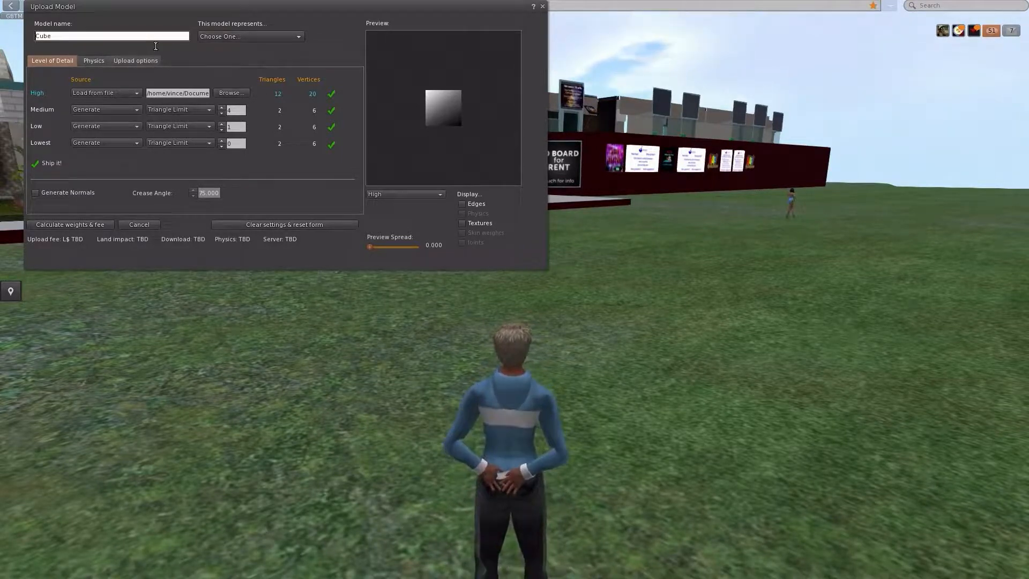
Declare that the model represents "Smaller, non-moving etc" and turn on textures in the model preview.
left_click(223, 38)
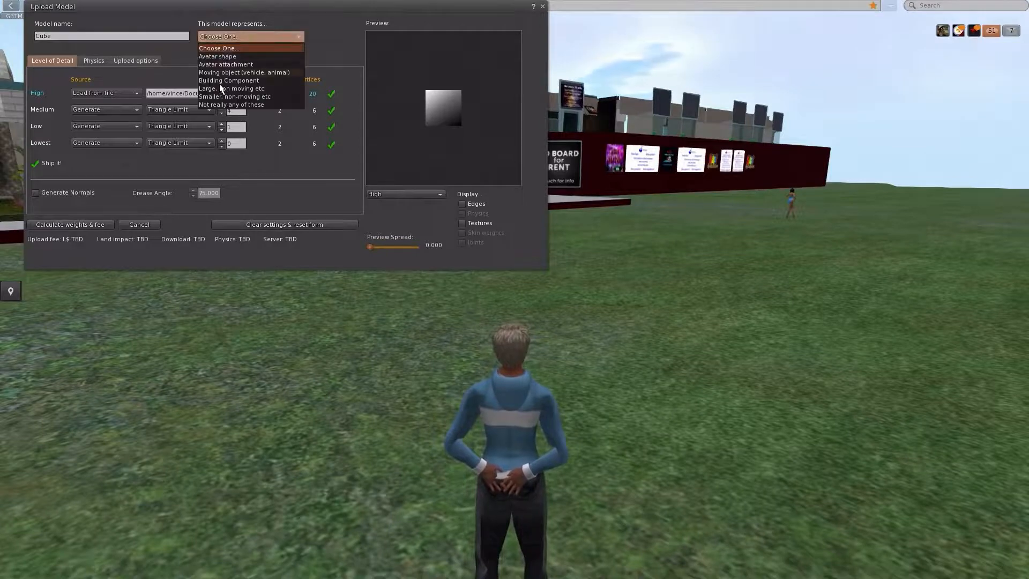
left_click(220, 97)
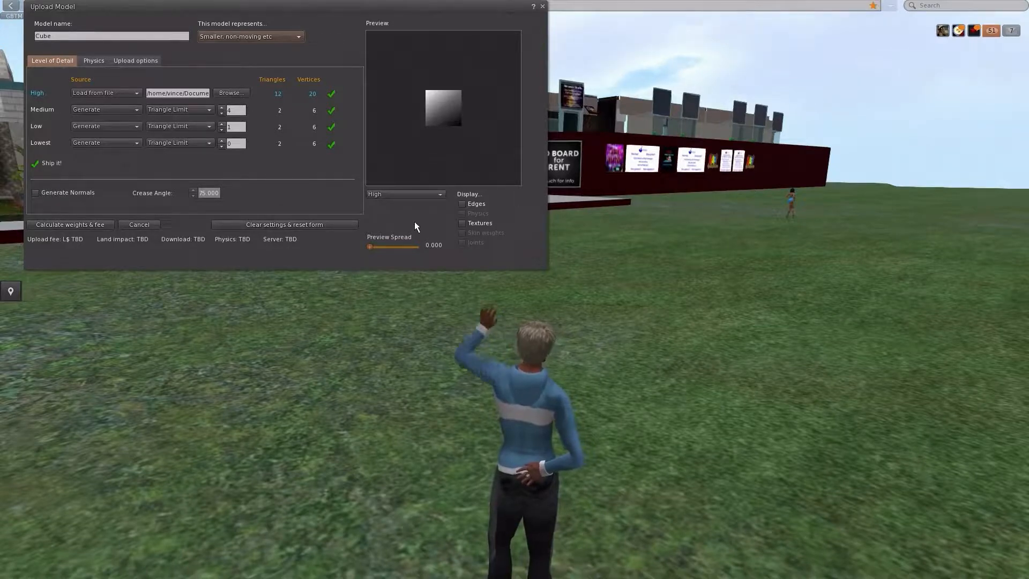
left_click(463, 233)
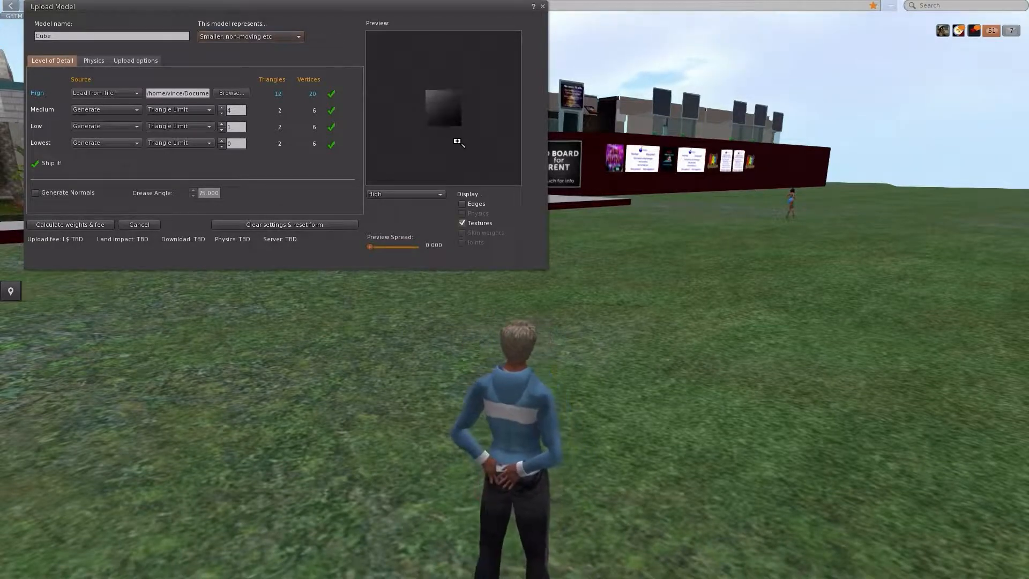
scroll(422, 140, "up", 1)
scroll(421, 140, "up", 1)
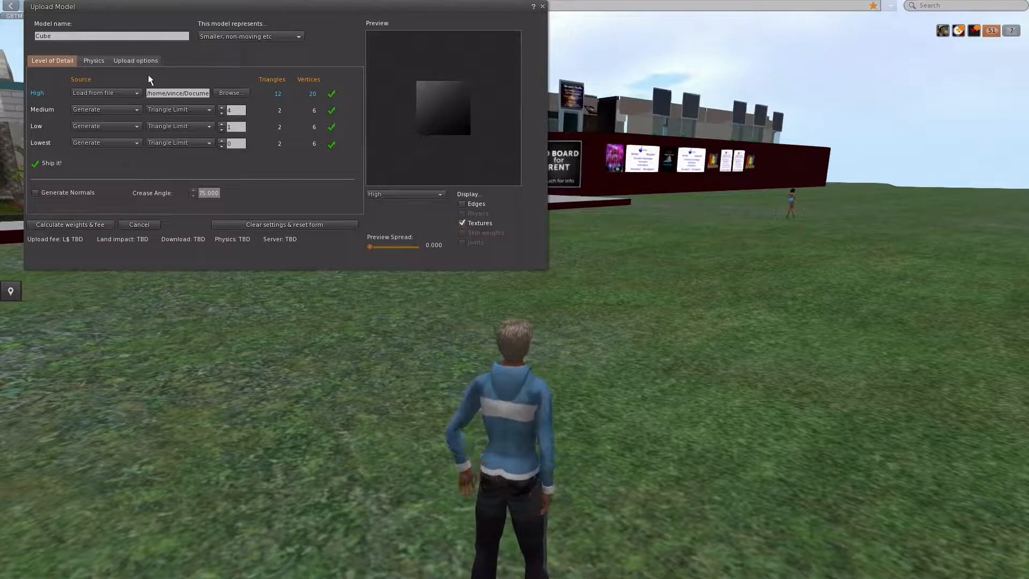
Set the source of the Medium and Low levels of detail to "Use LoD above".
left_click(121, 111)
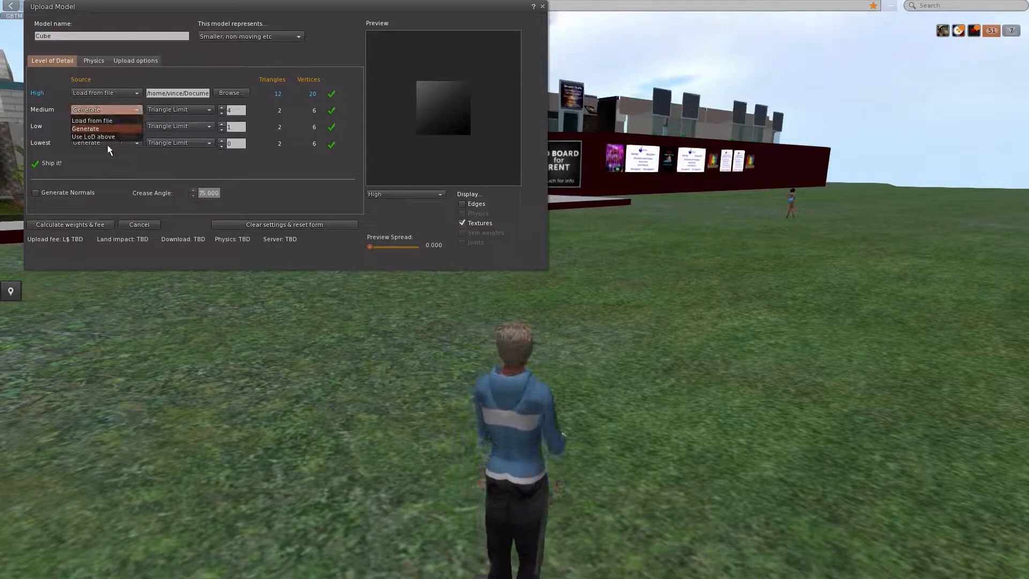
left_click(112, 137)
left_click(112, 128)
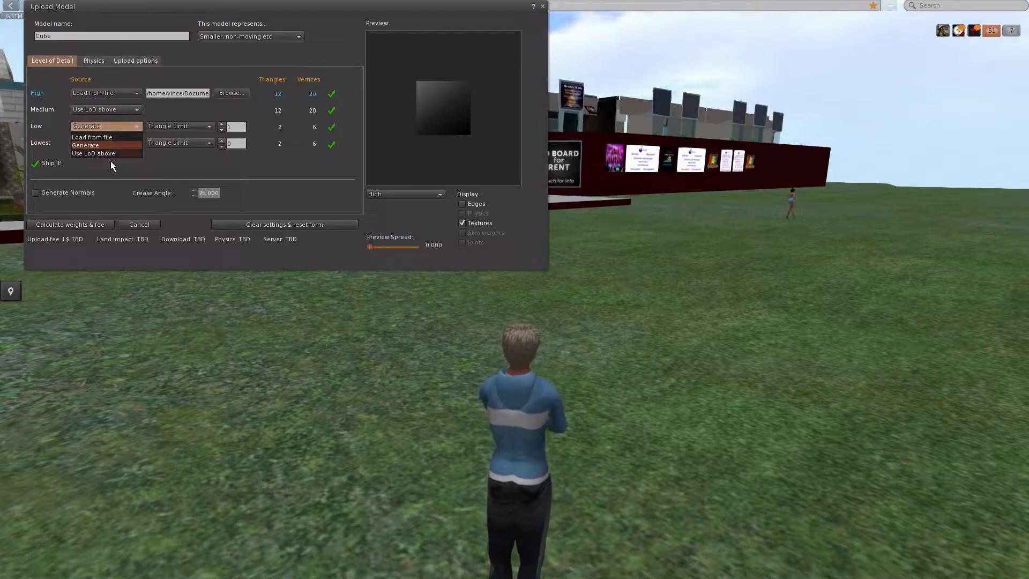
left_click(109, 155)
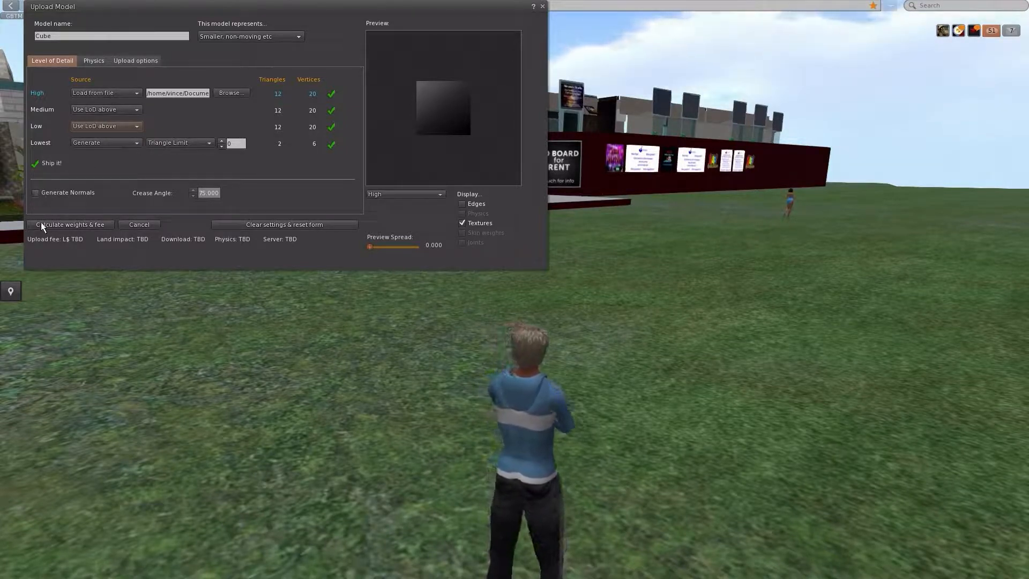
Calculate the cube model's weights and fee, upload it, and place the uploaded cube on the grass beside the avatar.
left_click(53, 234)
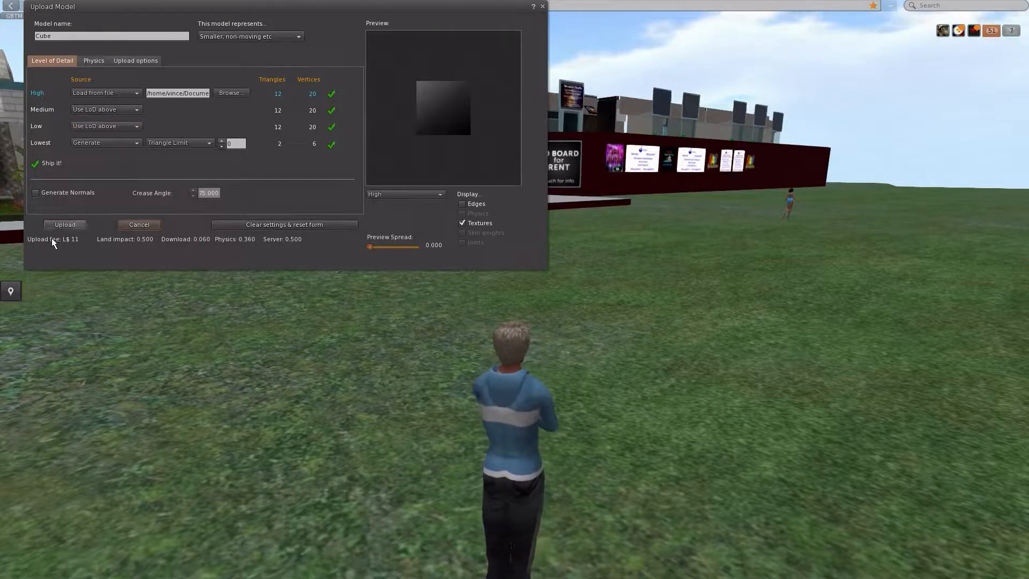
left_click(65, 229)
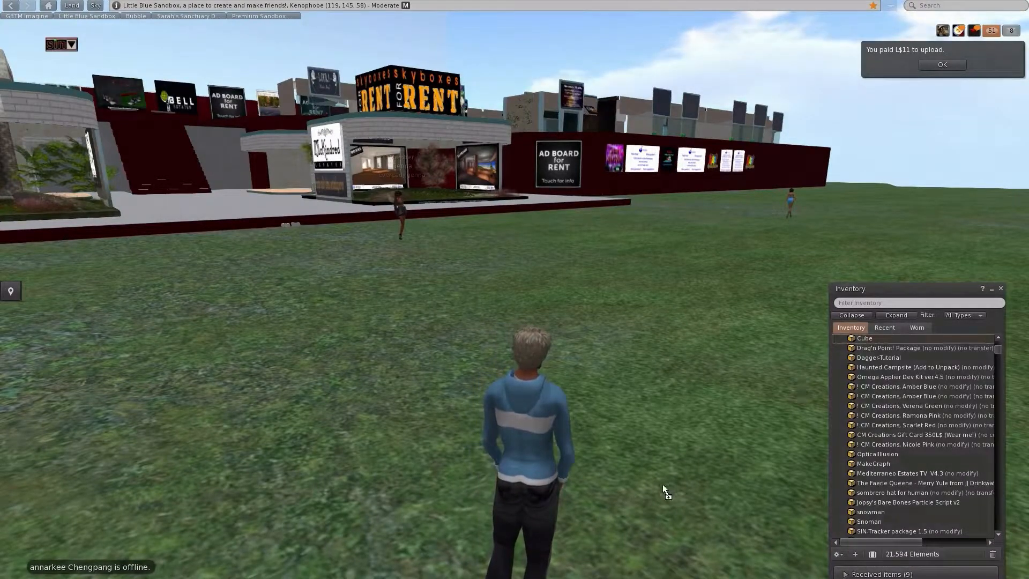
left_click(943, 67)
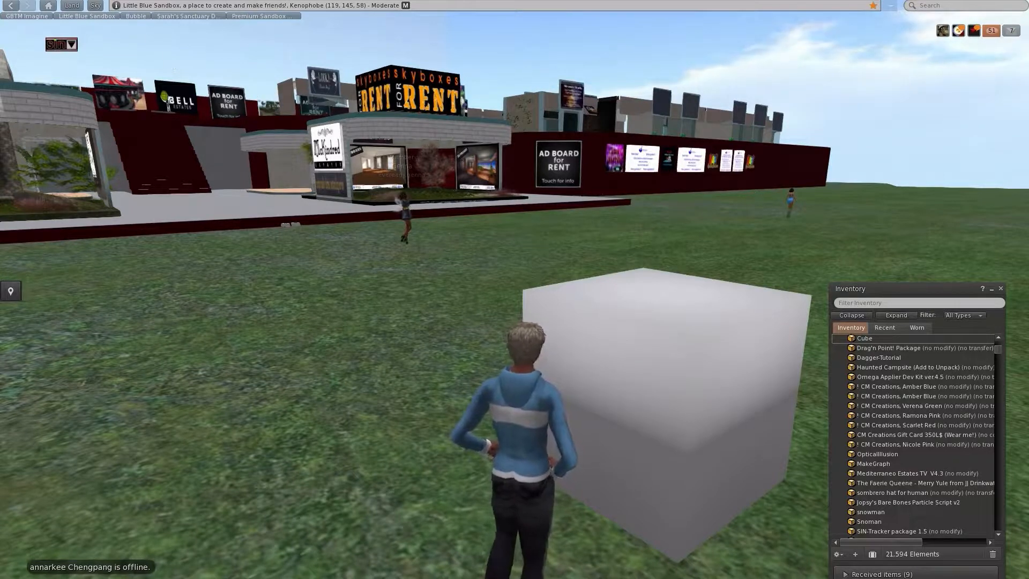
Upload the Canvas.png image as a texture named Canvas and apply it to the blank cube.
left_click(97, 1)
mouse_move(118, 130)
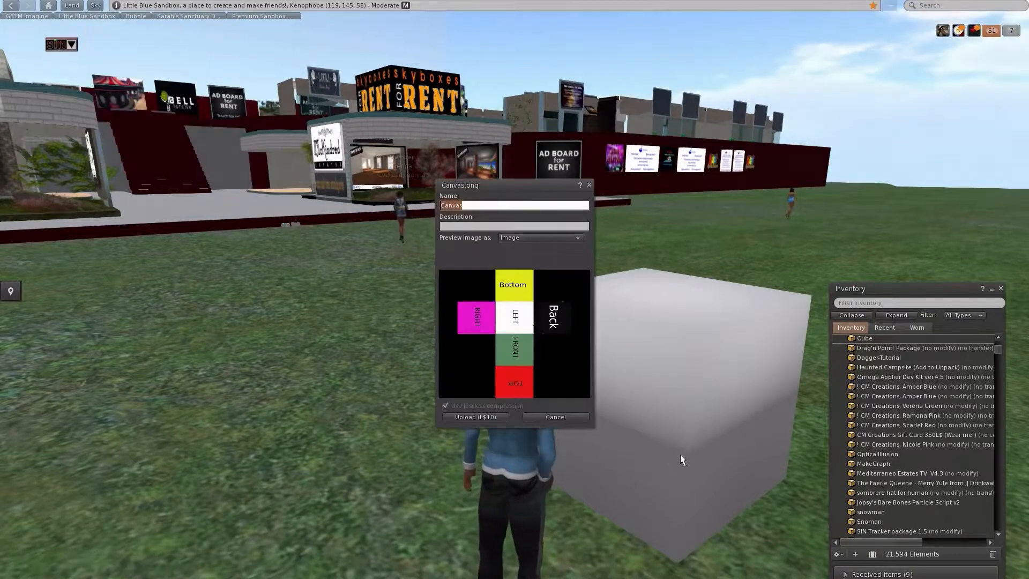
left_click(492, 422)
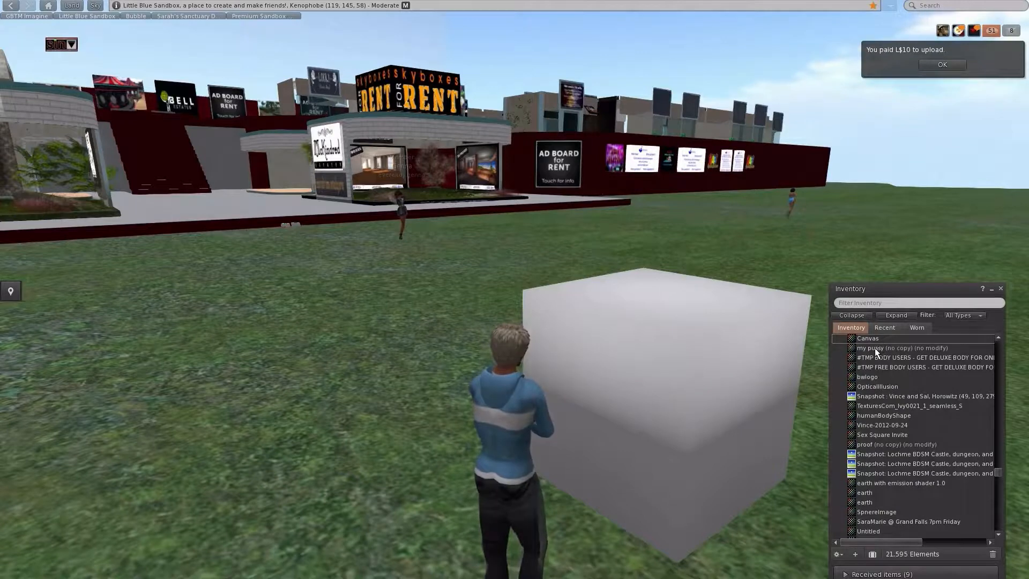
left_click_drag(874, 340, 666, 368)
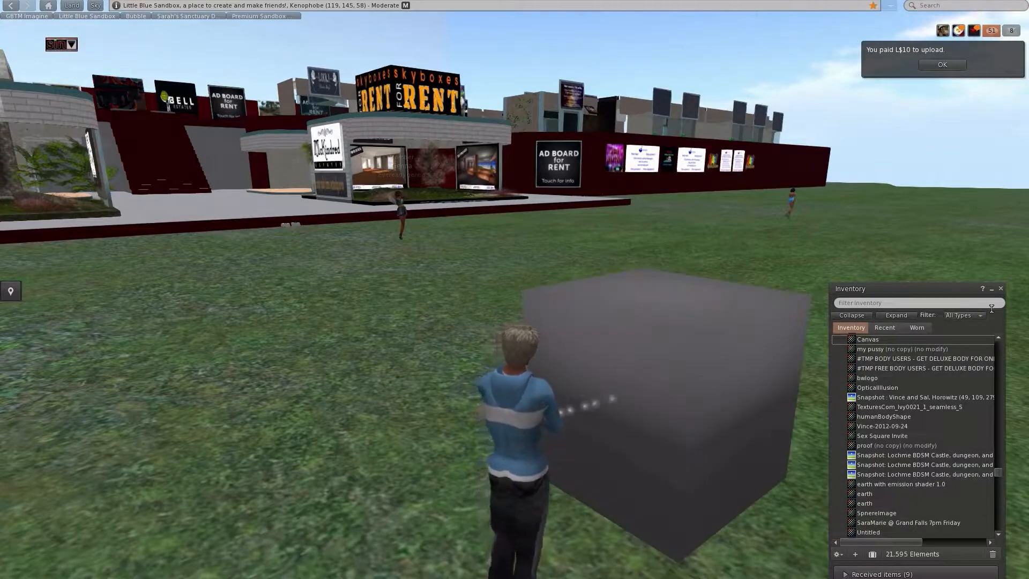
key("ctrl+i")
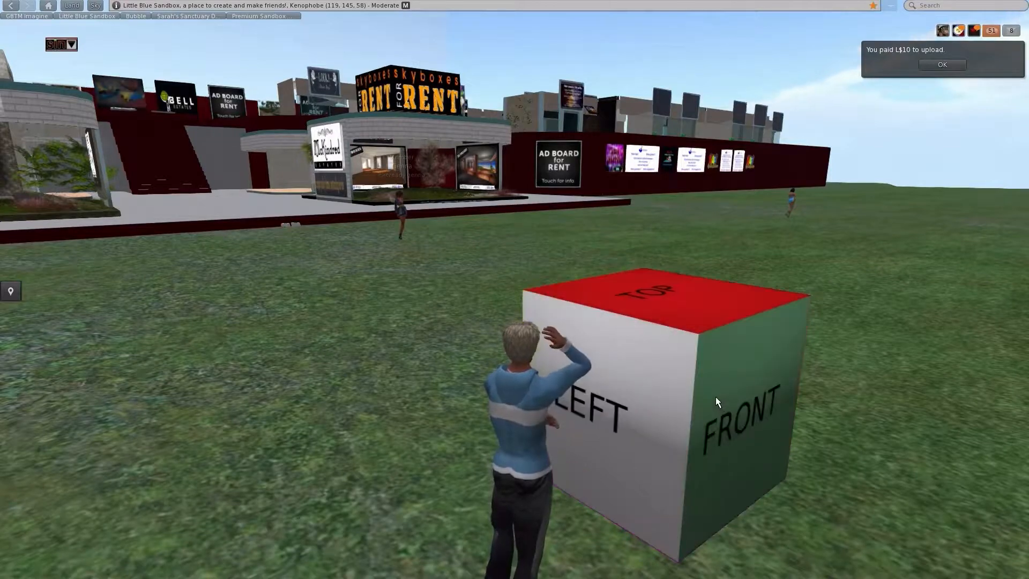
left_click_drag(716, 396, 514, 322, "alt")
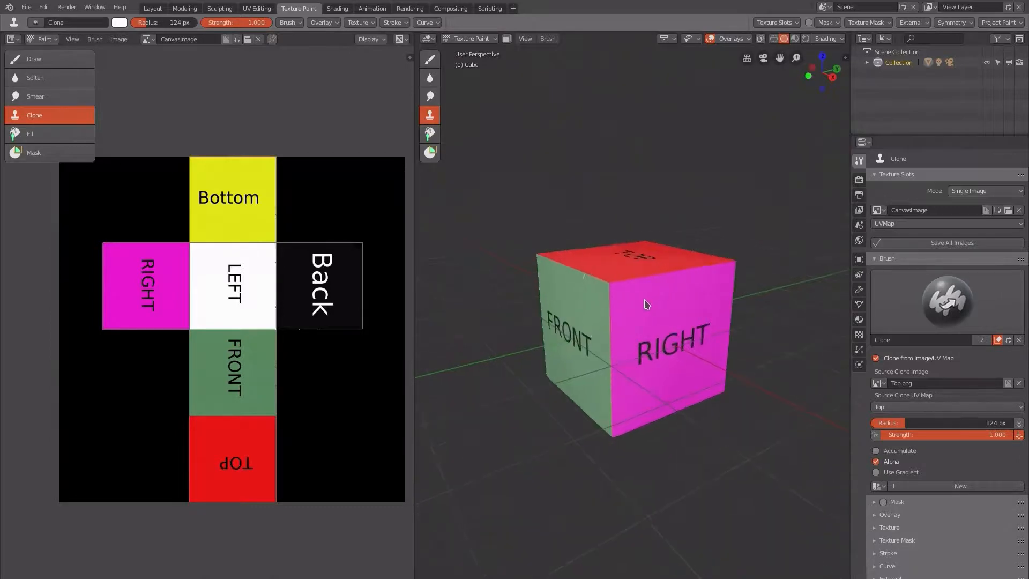
Switch to Blender and save the CanvasImage texture as Canvas.png in PNG format in the Blender280 folder.
mouse_move(645, 303)
middle_mouse_down()
mouse_move(666, 355)
mouse_move(821, 261)
mouse_move(718, 215)
mouse_move(697, 247)
mouse_move(703, 317)
middle_mouse_up()
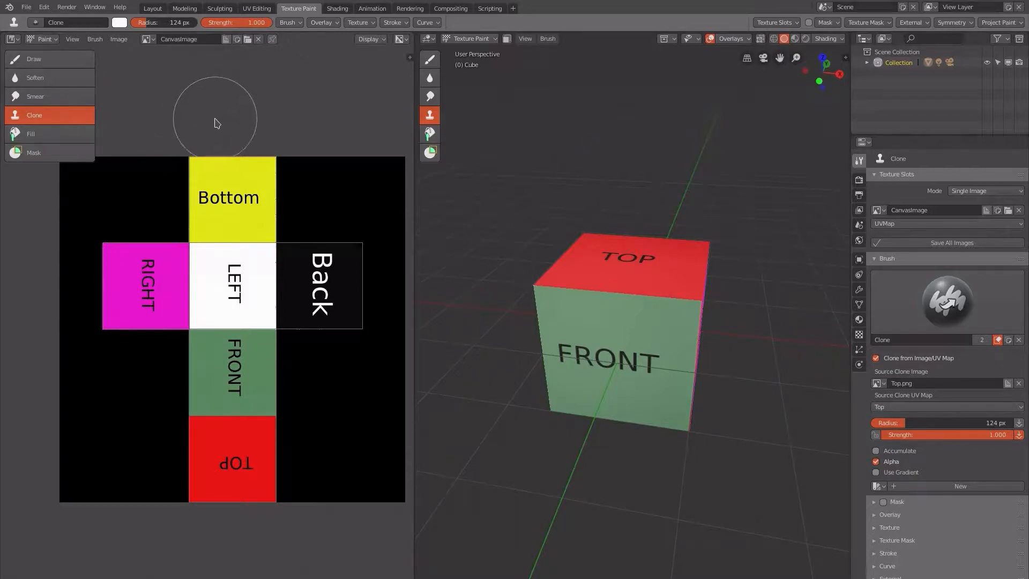
left_click(119, 40)
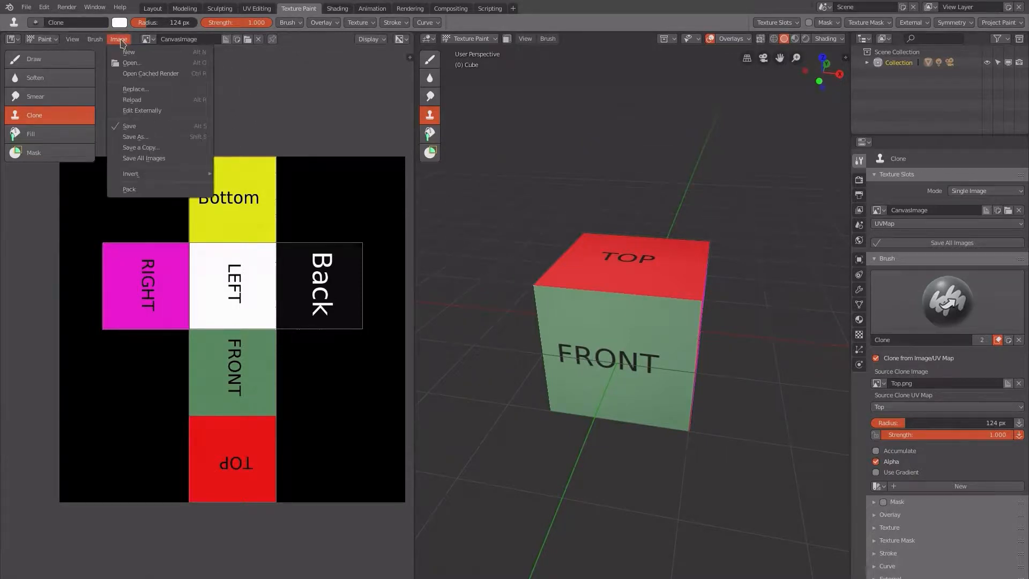
left_click(135, 137)
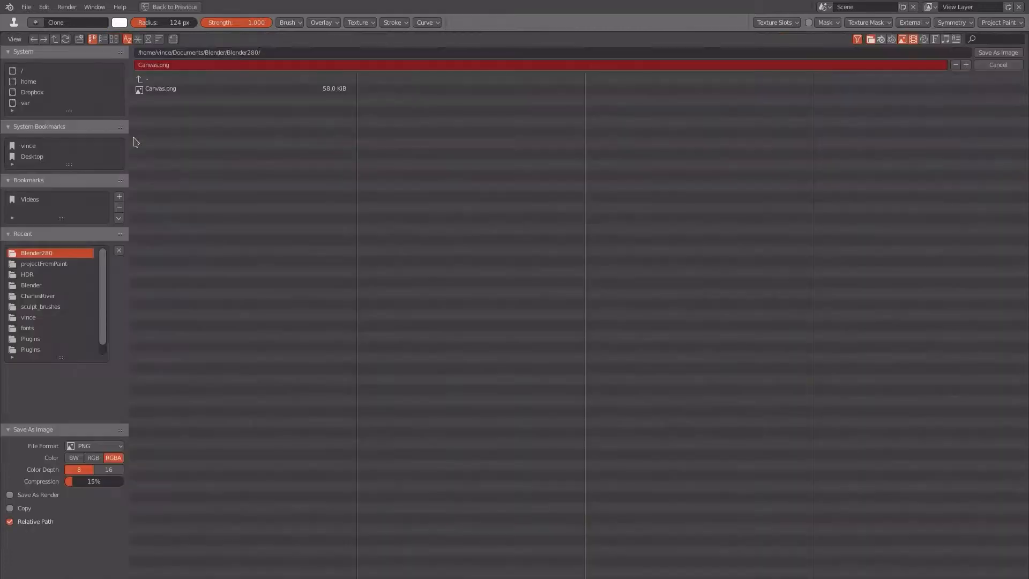
left_click(156, 94)
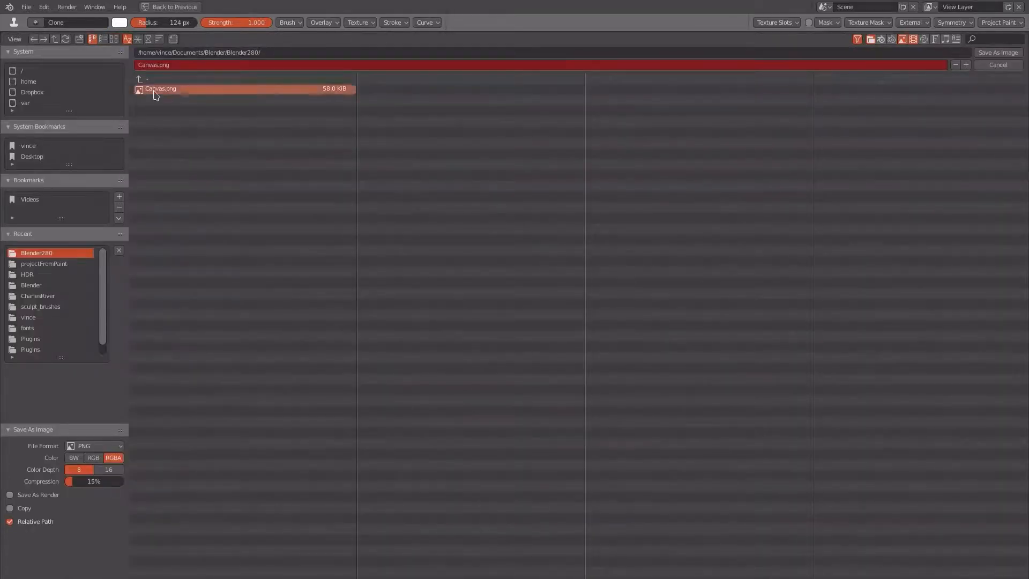
left_click(1003, 54)
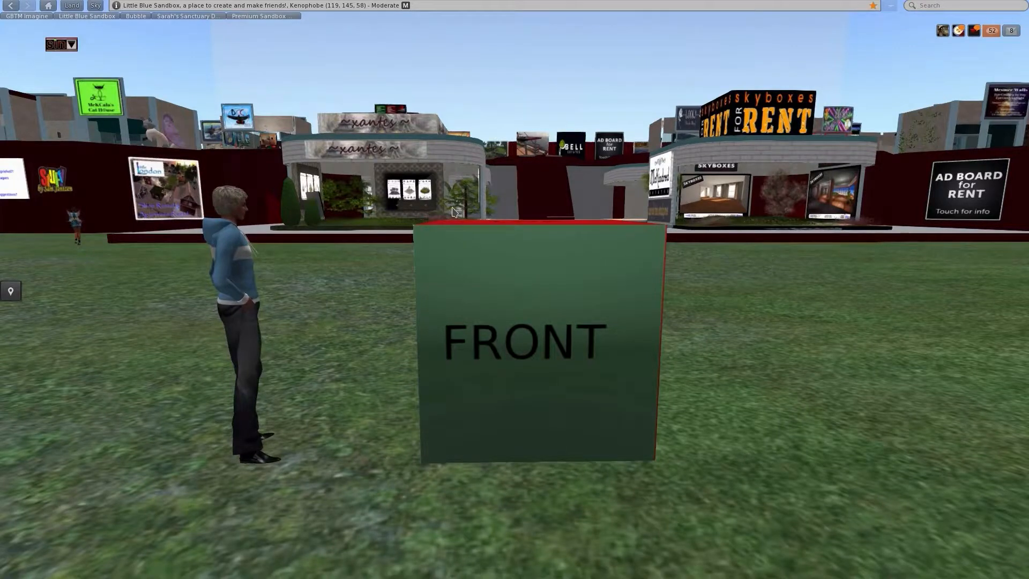
Switch to the Second Life viewer, upload the saved Canvas.png texture, and apply a Canvas texture to the cube.
left_click(677, 459)
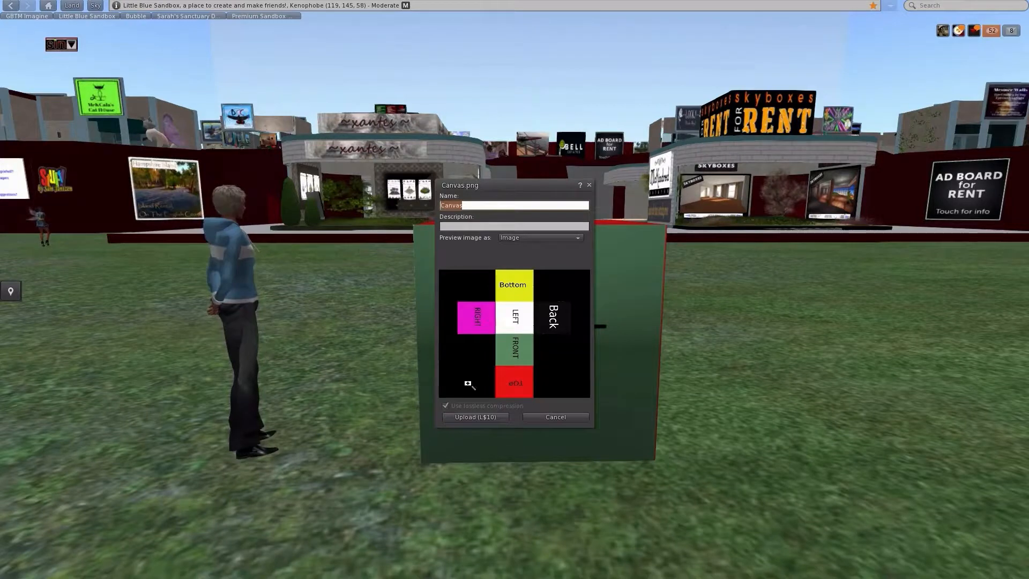
left_click(480, 417)
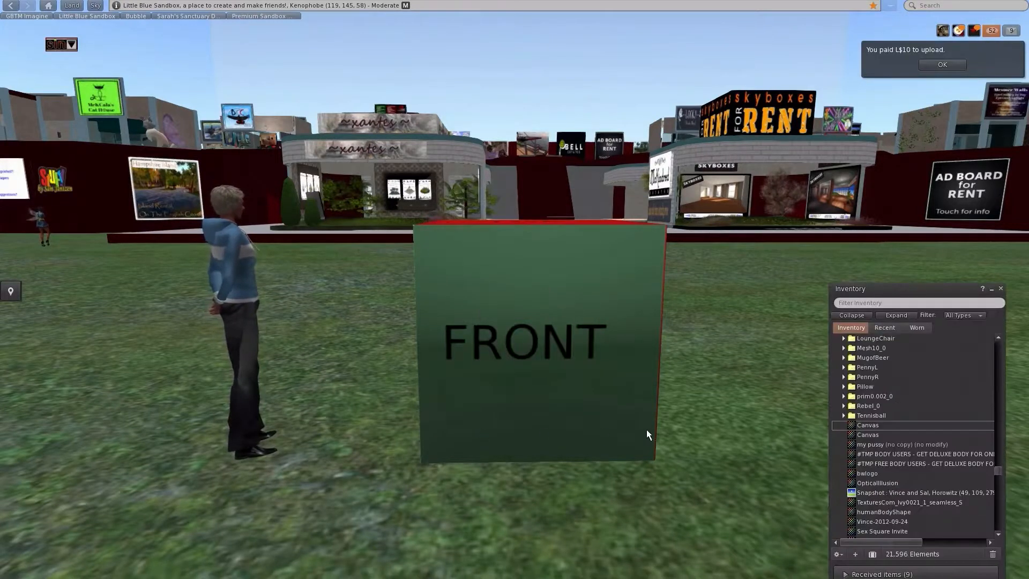
left_click(864, 435)
left_click_drag(864, 437, 546, 362)
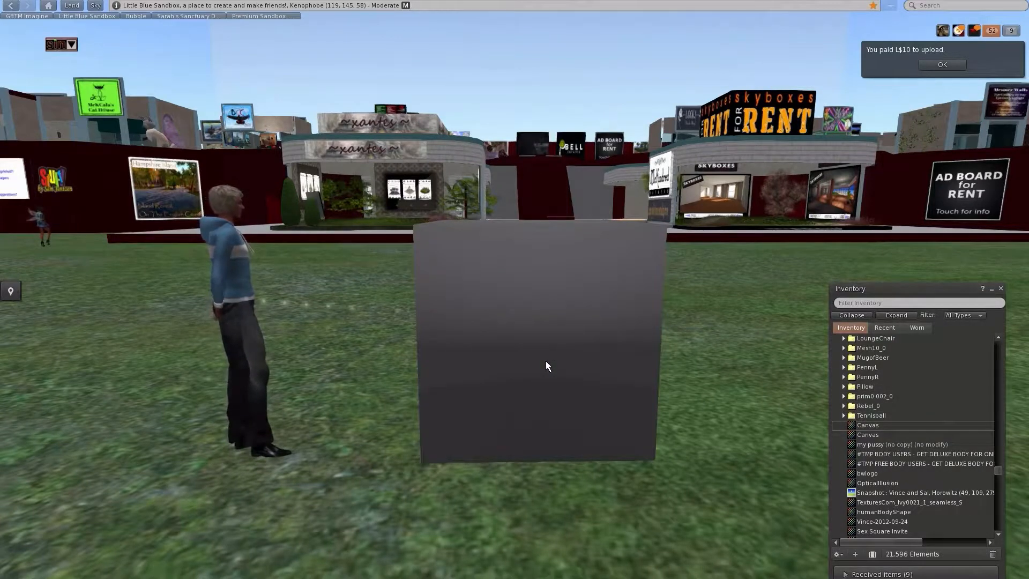
left_click(1000, 288)
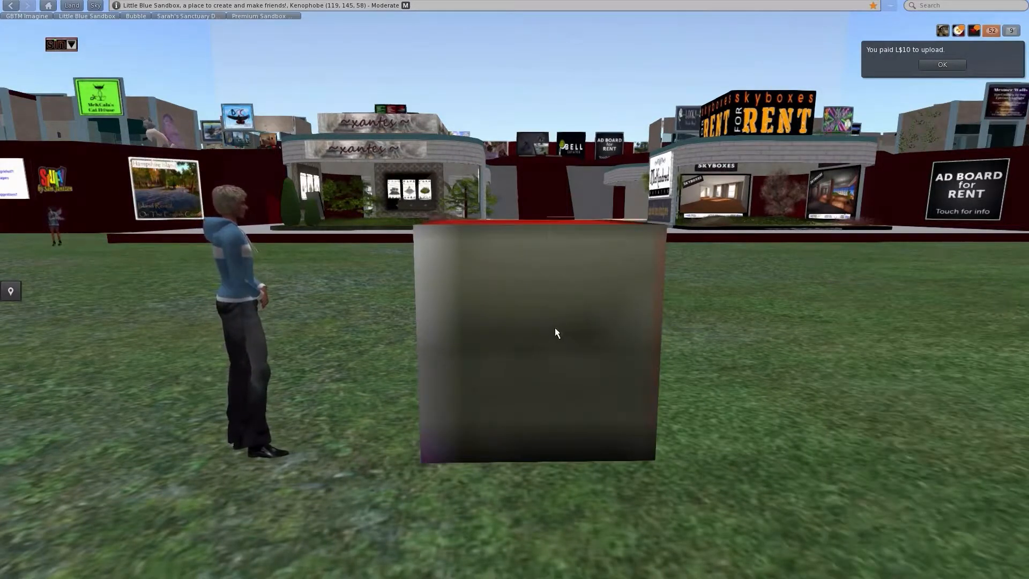
Examine the cube's sides from around it and up close to check how the Canvas texture maps onto each face.
left_click_drag(554, 327, 514, 397, "ctrl+alt")
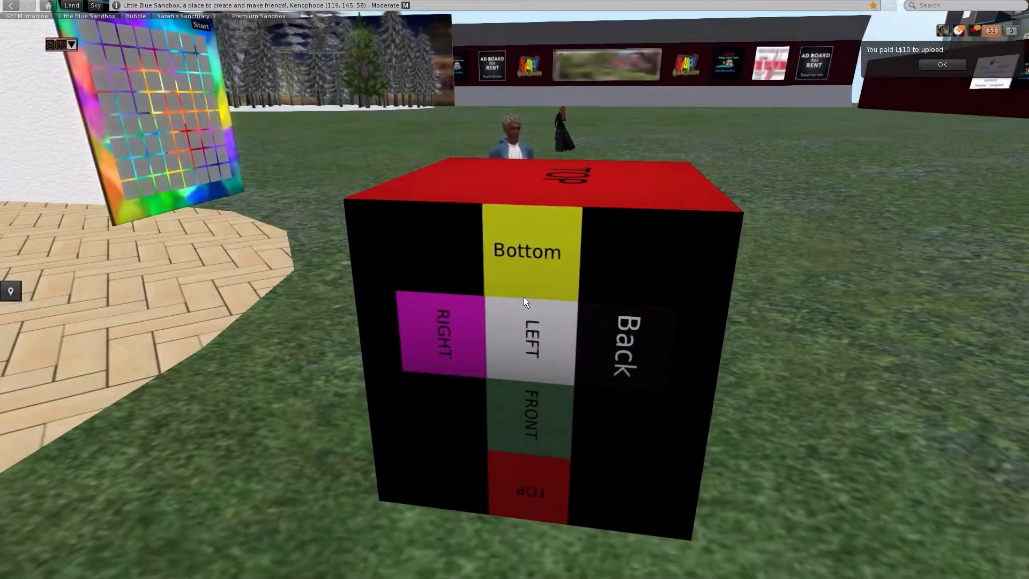
scroll(523, 297, "down", 4)
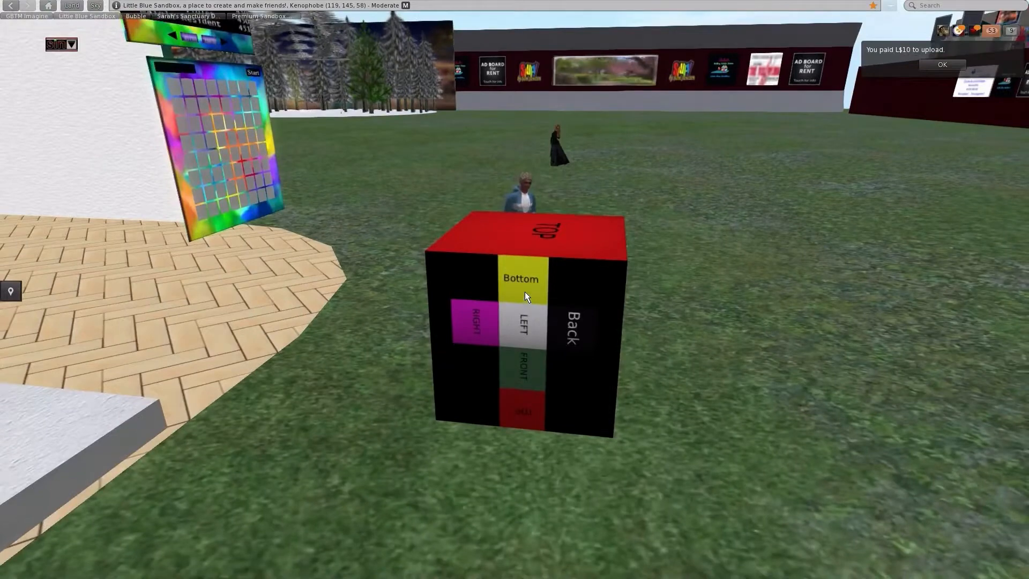
scroll(525, 291, "down", 2)
scroll(527, 290, "up", 8)
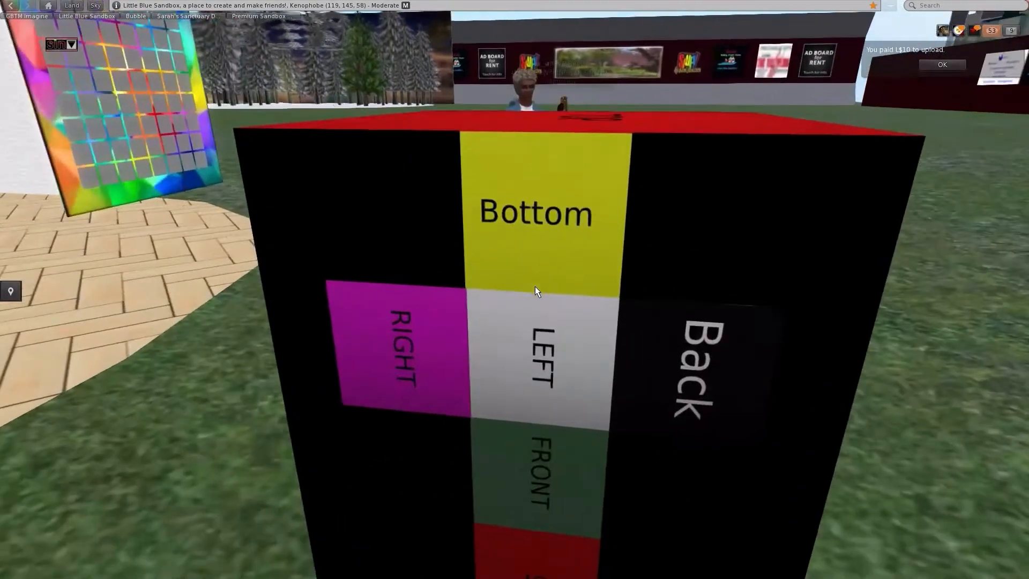
scroll(534, 286, "down", 4)
scroll(538, 285, "up", 5)
scroll(533, 279, "down", 1)
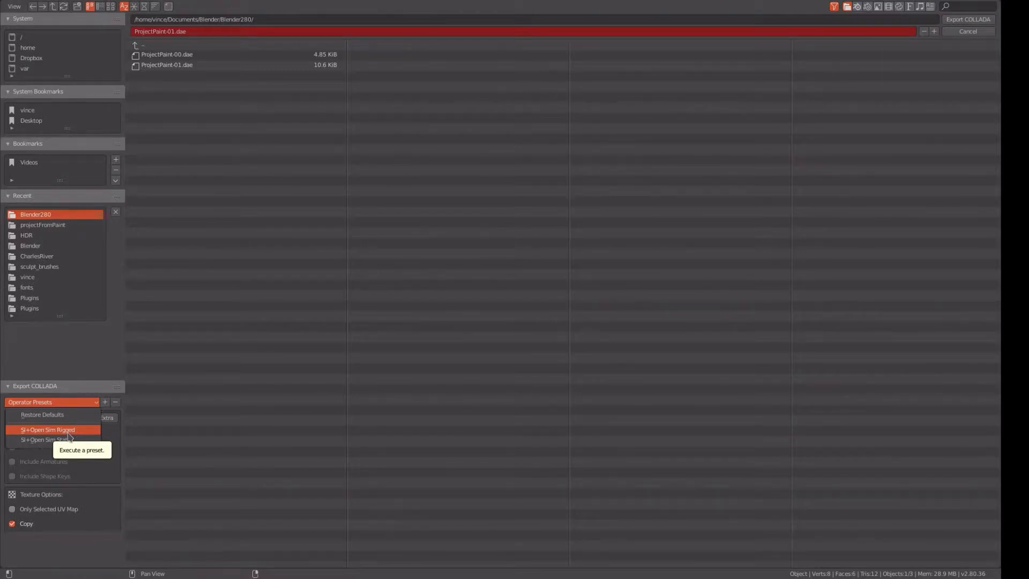
Switch to Blender's Collada export settings for ProjectPaint-01.dae and apply the Sl+Open Sim Static preset.
left_click(70, 429)
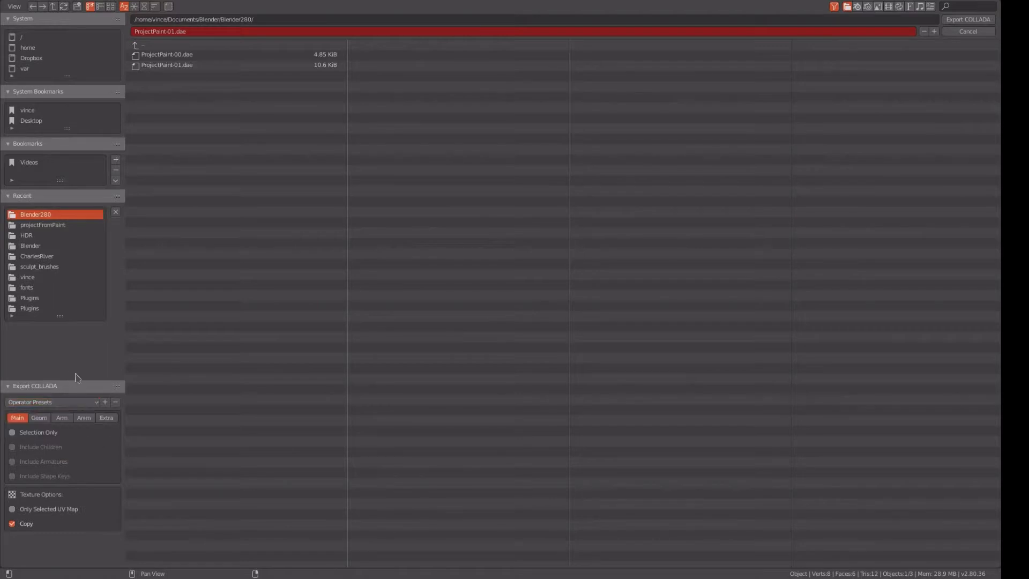
left_click(72, 406)
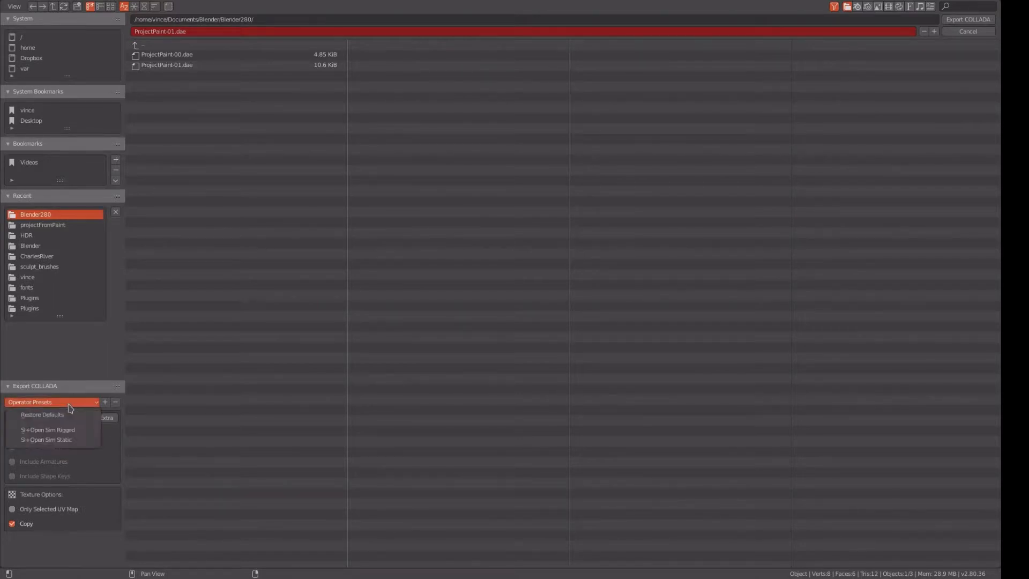
left_click(64, 440)
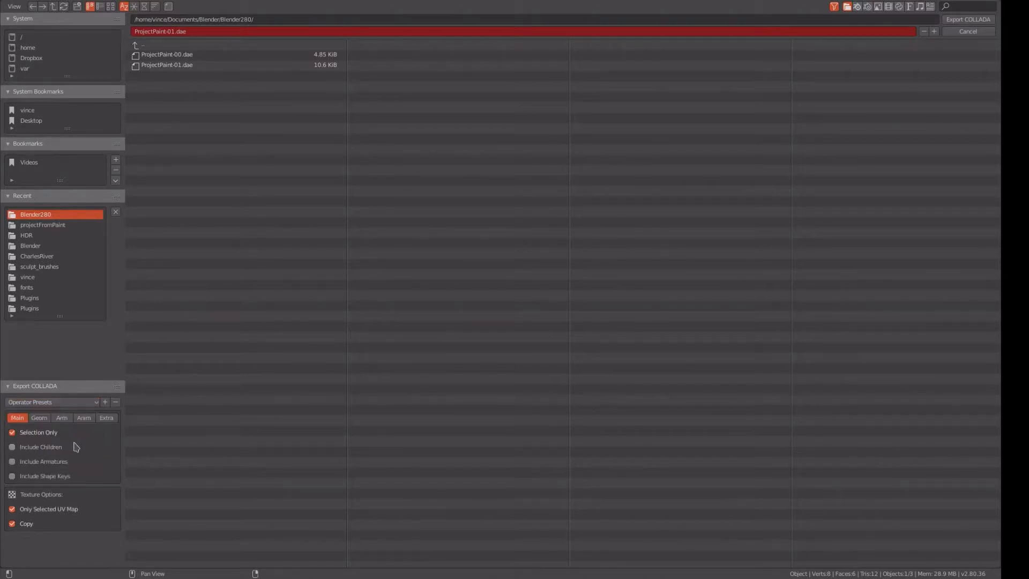